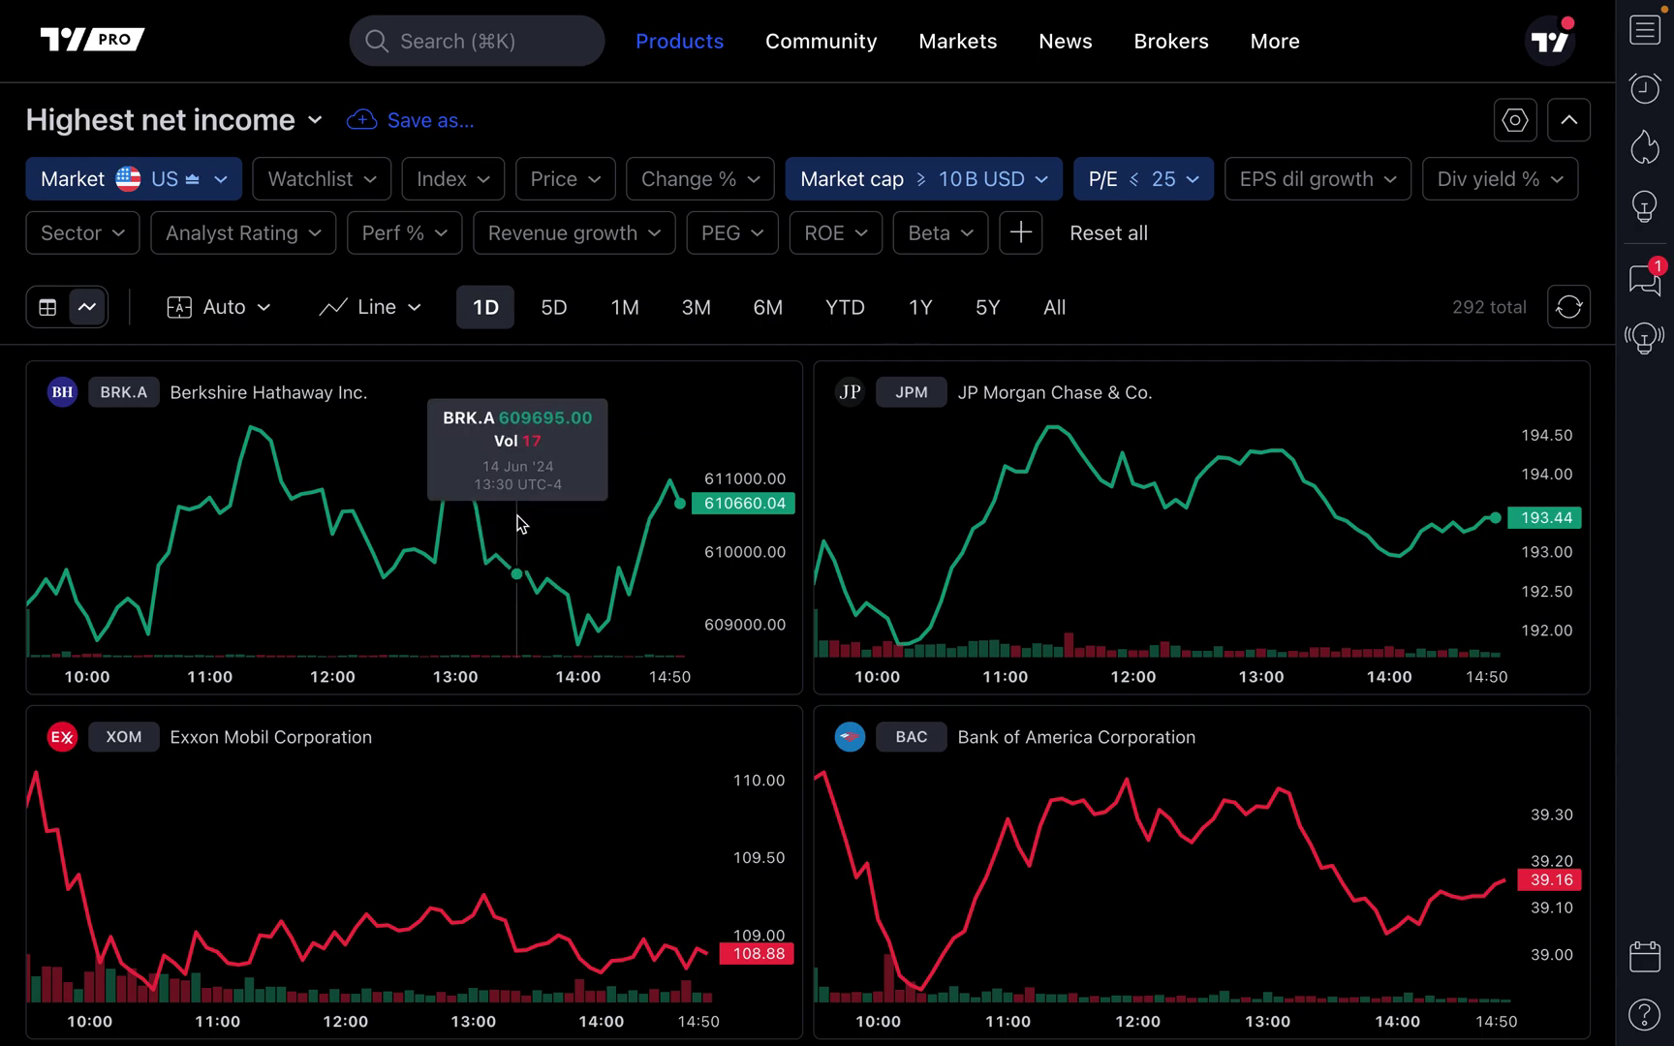
Step: Change the screener's chart grid from Auto to a custom 4 × 2 layout
{"action": "scroll", "coordinate": [519, 523], "scroll_direction": "down", "scroll_amount": 2}
{"action": "scroll", "coordinate": [521, 524], "scroll_direction": "down", "scroll_amount": 5}
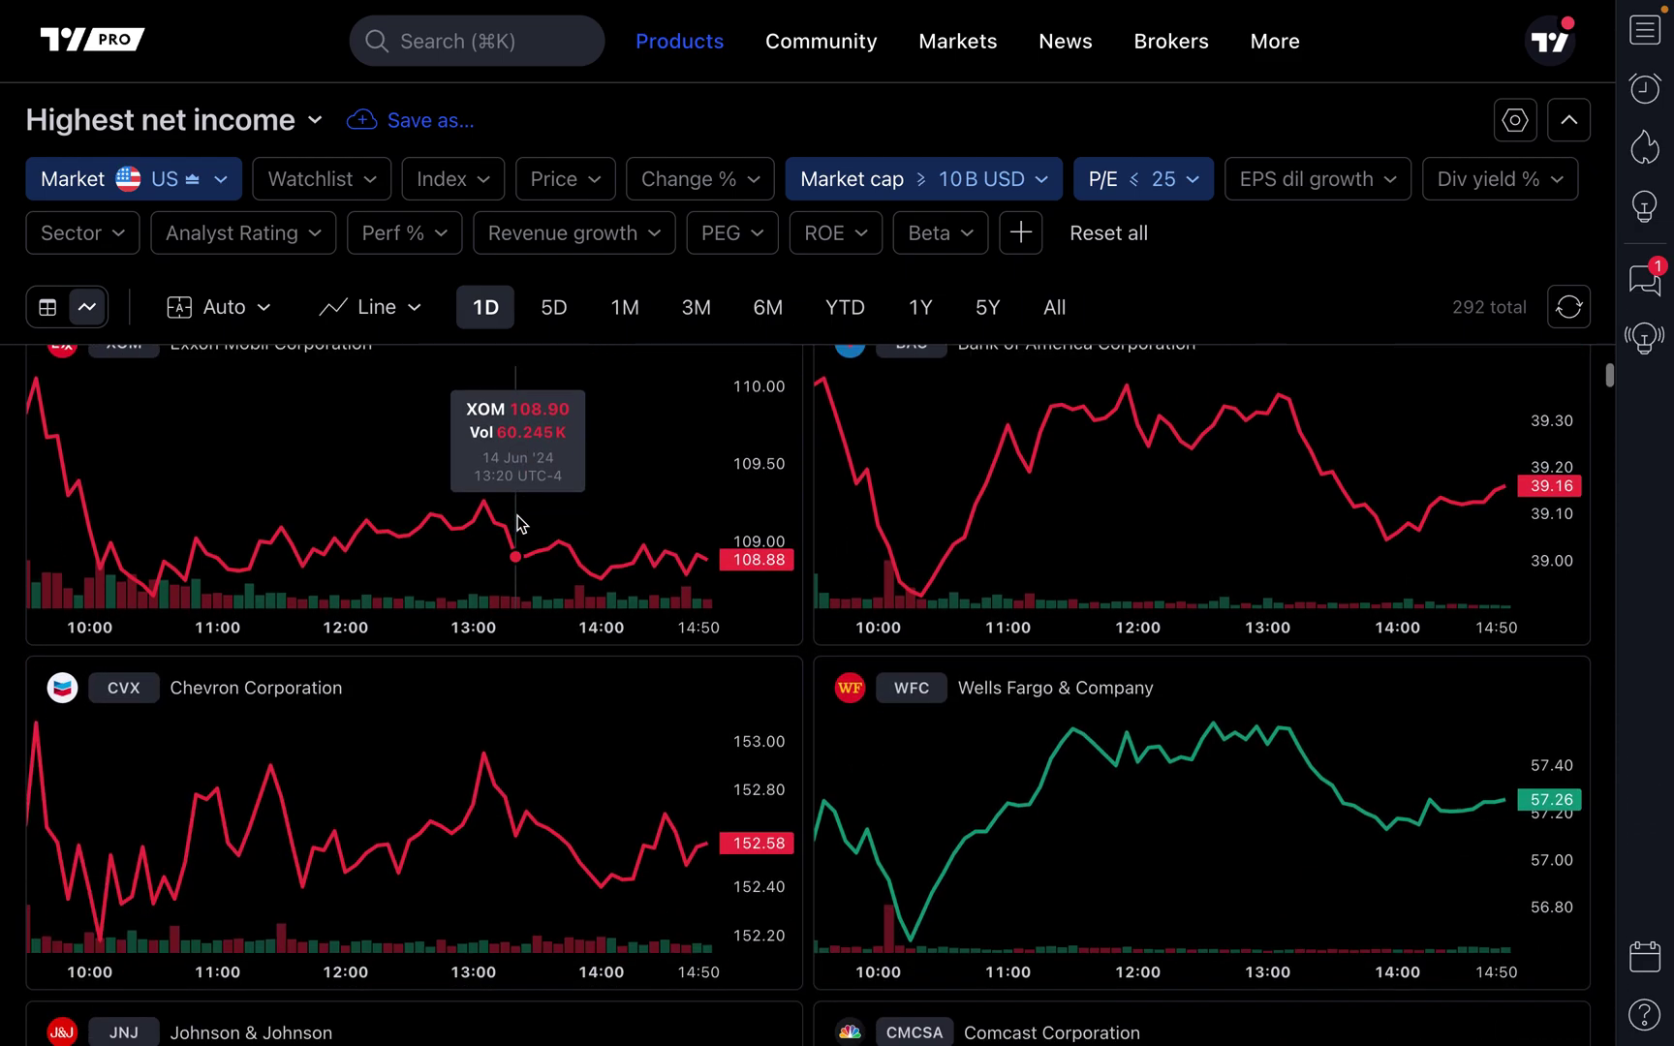
{"action": "scroll", "coordinate": [521, 525], "scroll_direction": "down", "scroll_amount": 7}
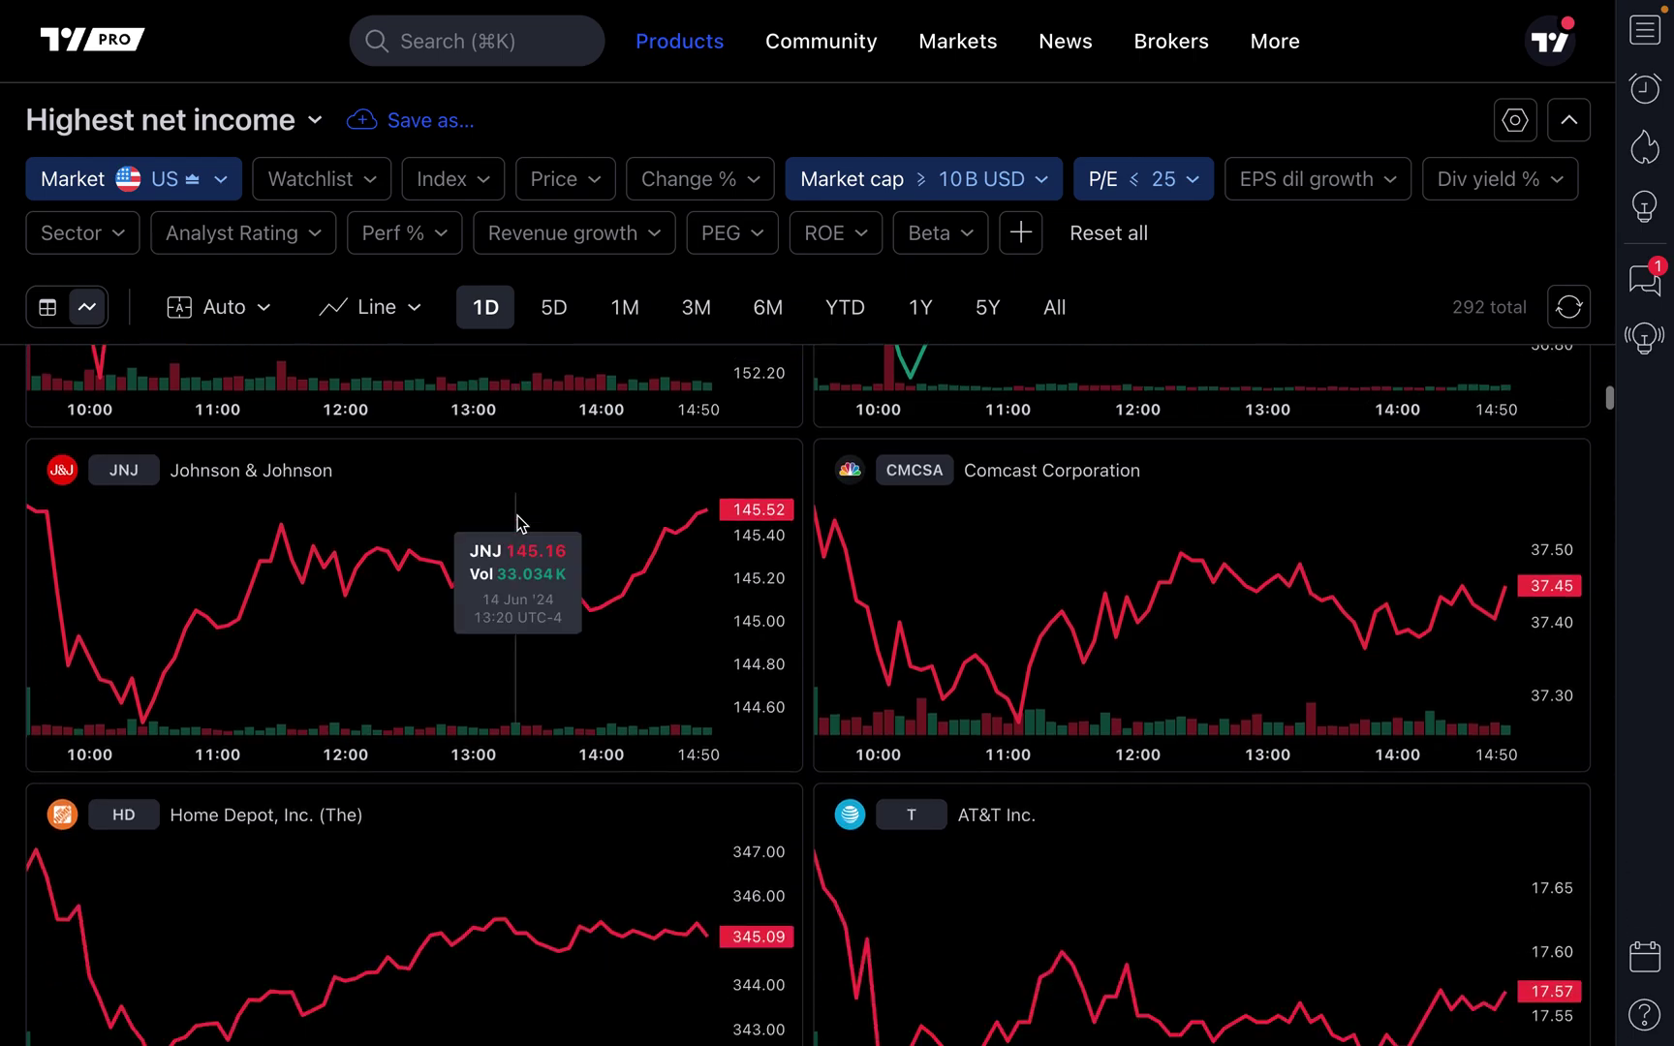
{"action": "scroll", "coordinate": [521, 524], "scroll_direction": "down", "scroll_amount": 4}
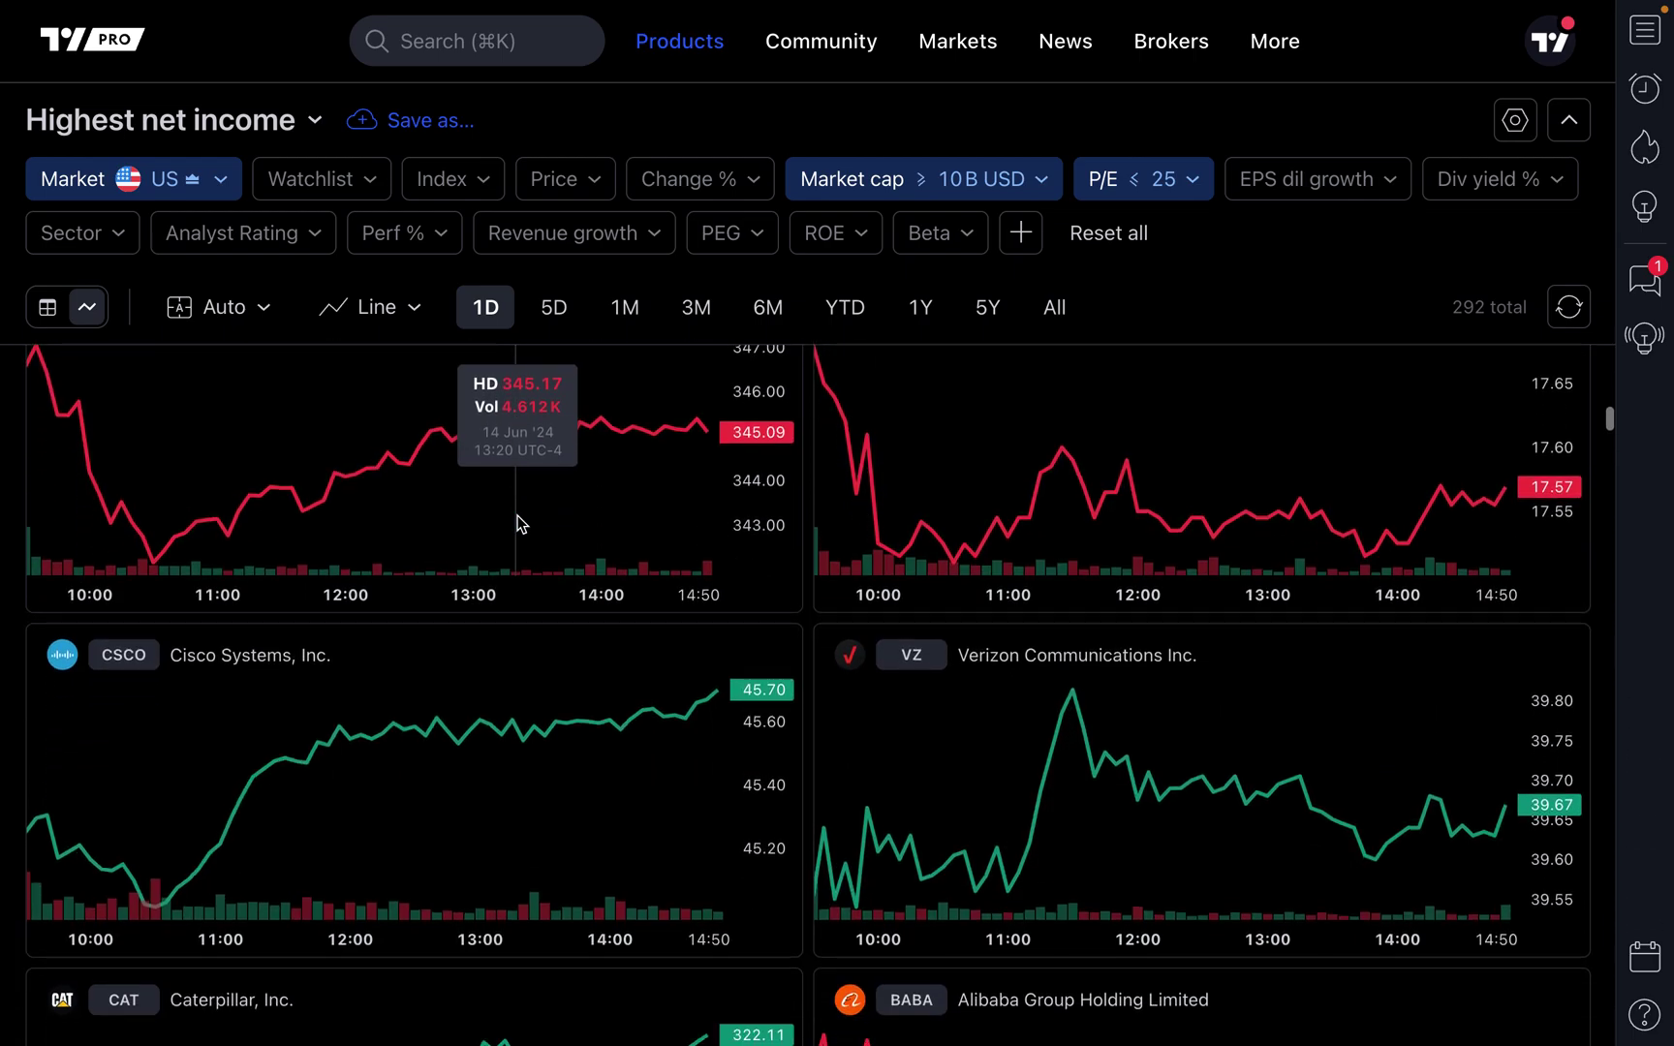
{"action": "scroll", "coordinate": [521, 523], "scroll_direction": "up", "scroll_amount": 2}
{"action": "scroll", "coordinate": [519, 516], "scroll_direction": "up", "scroll_amount": 15}
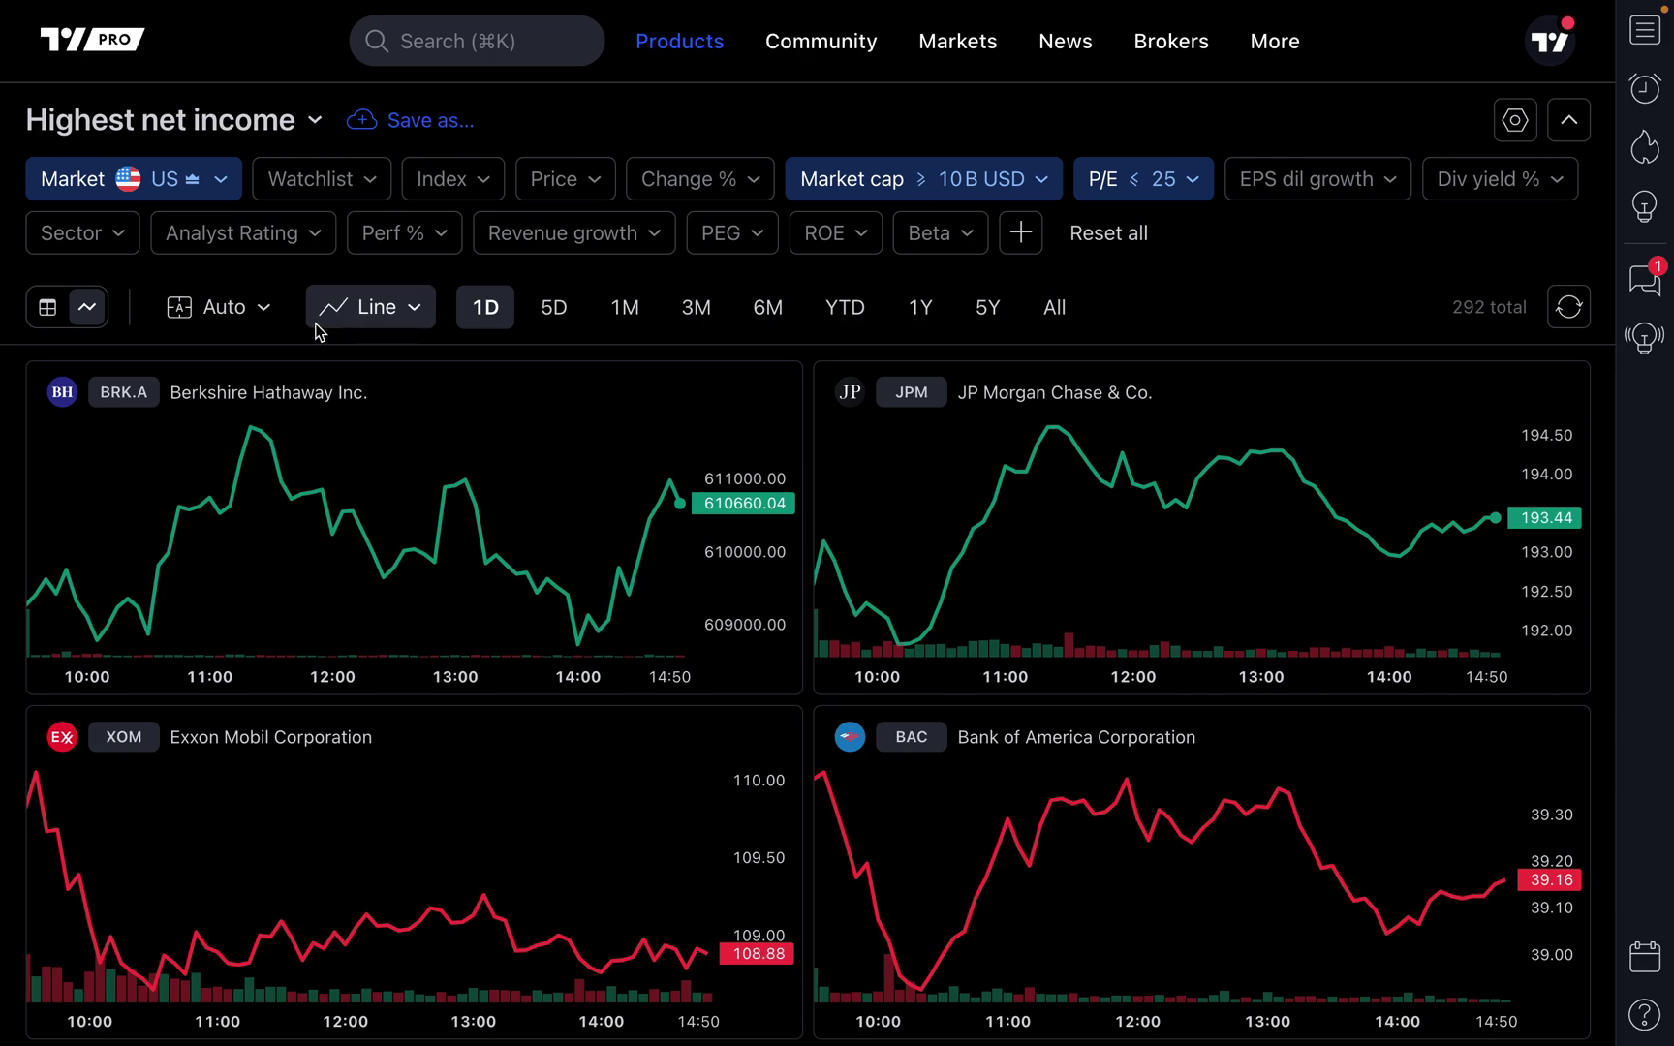
{"action": "left_click", "coordinate": [254, 308]}
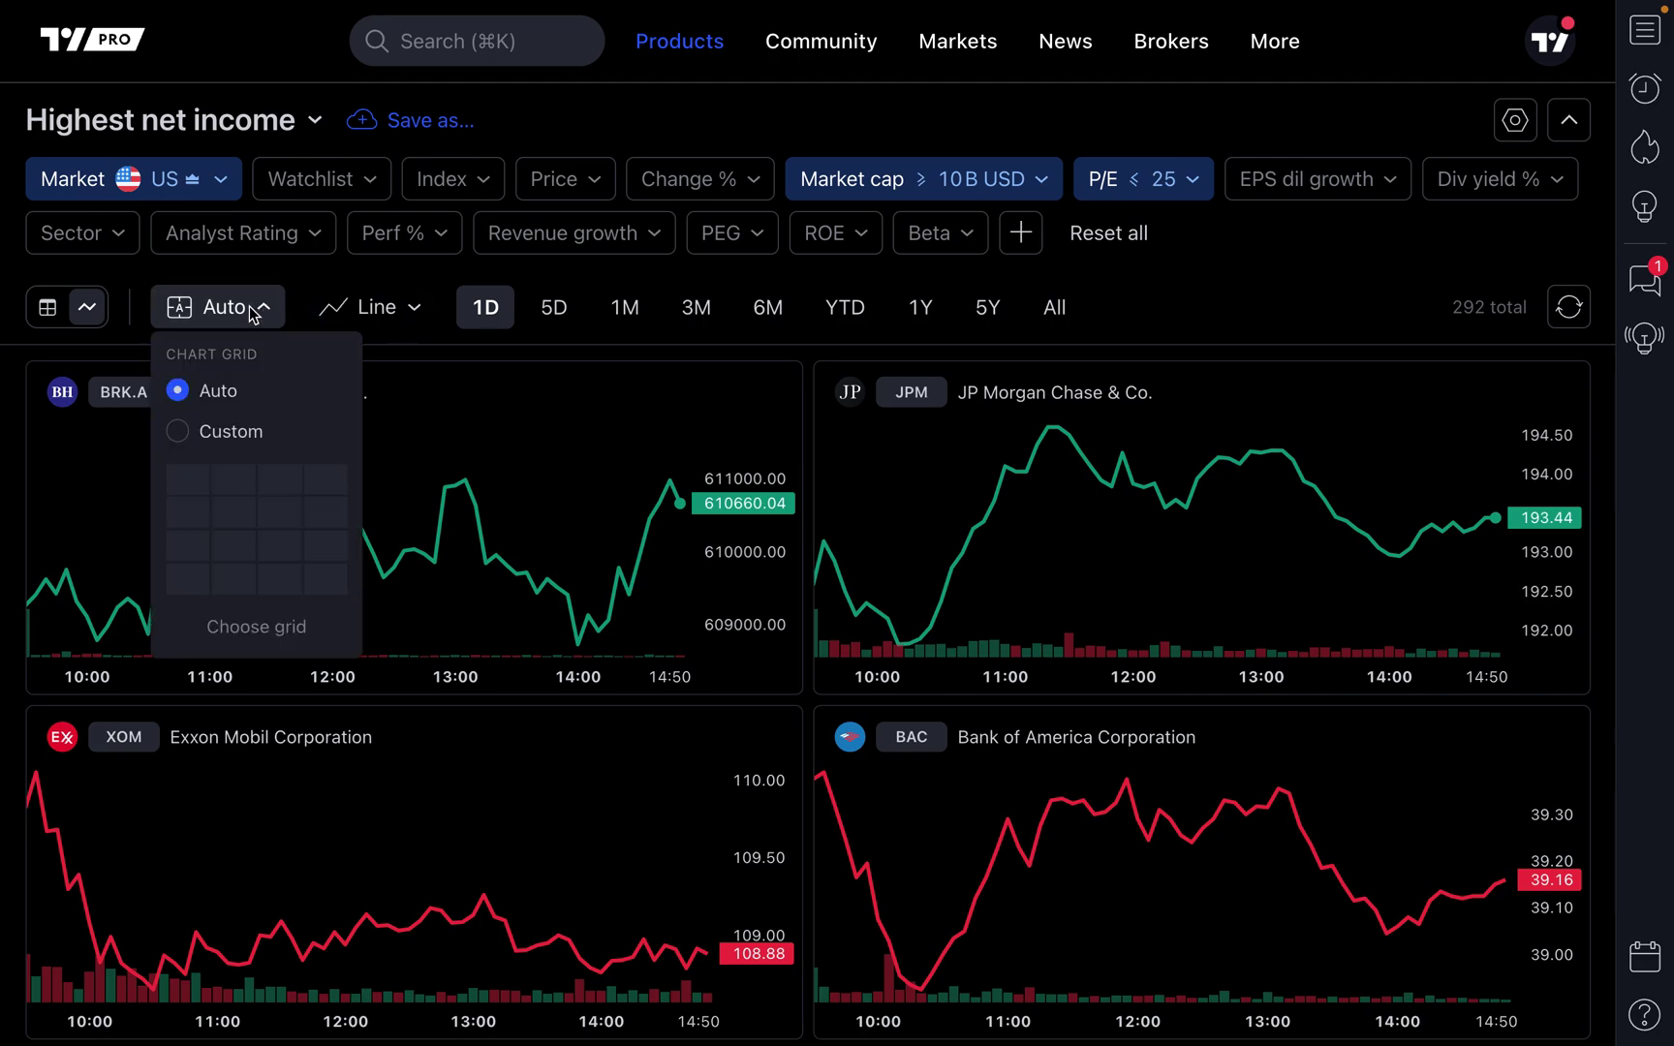
{"action": "left_click", "coordinate": [184, 432]}
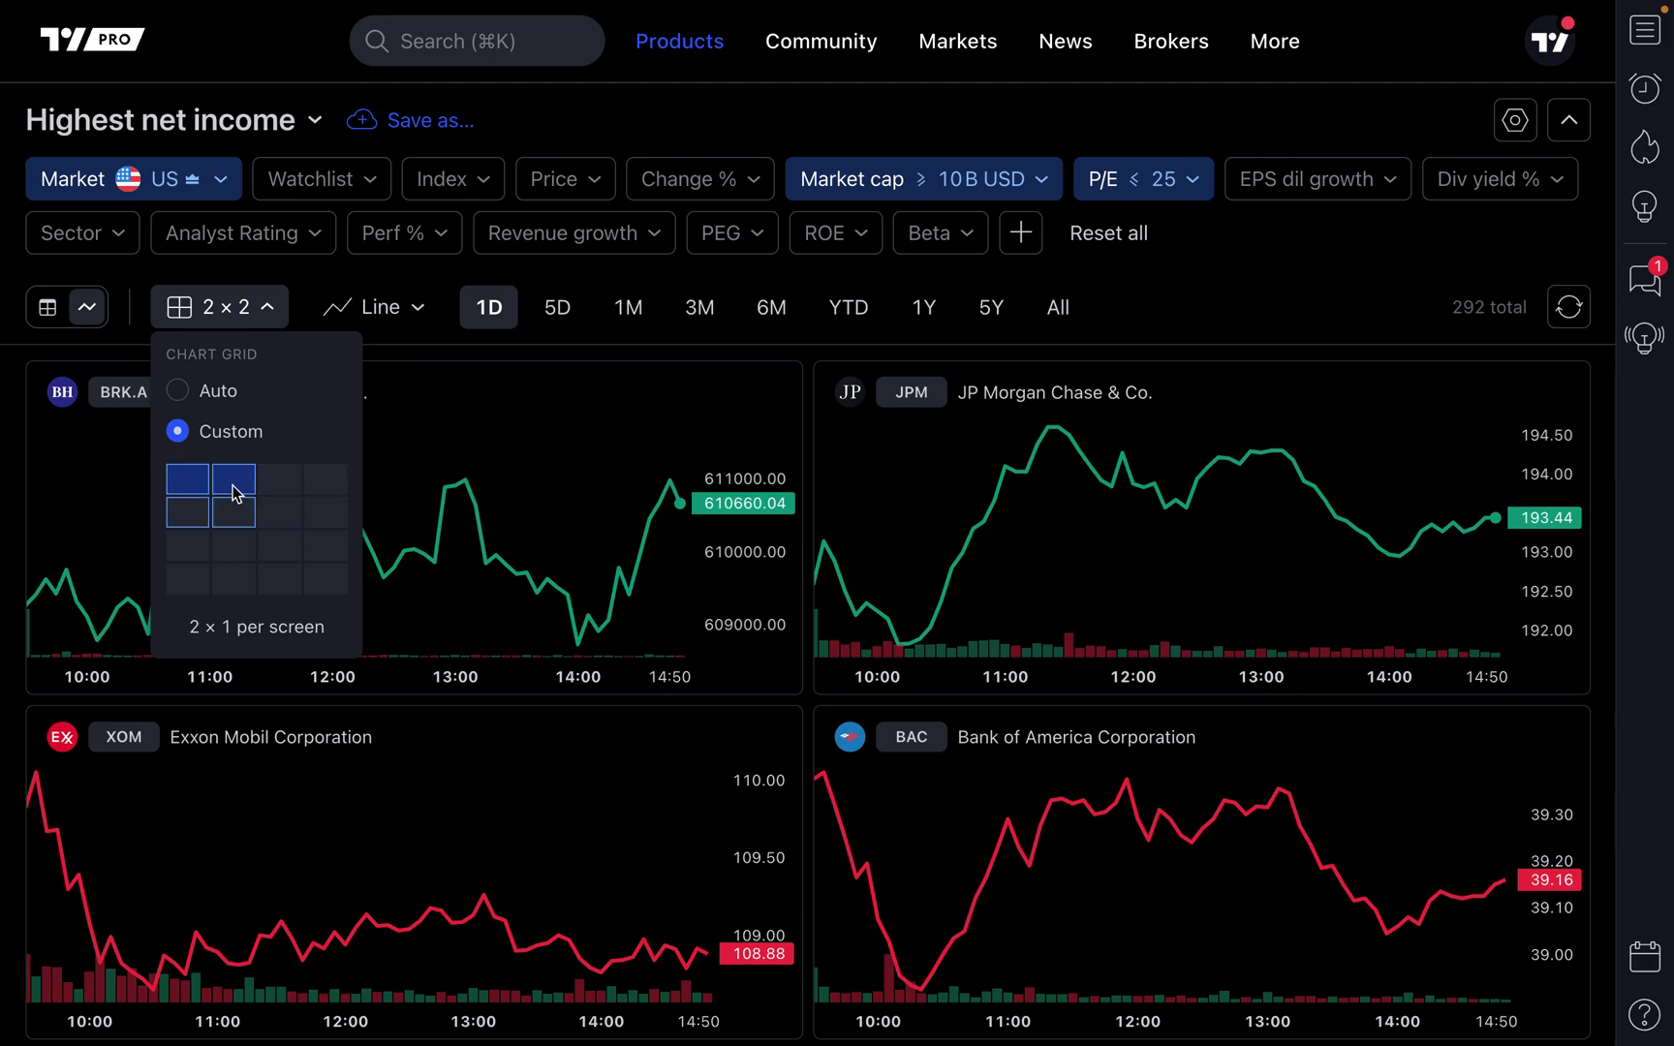
{"action": "left_click", "coordinate": [333, 519]}
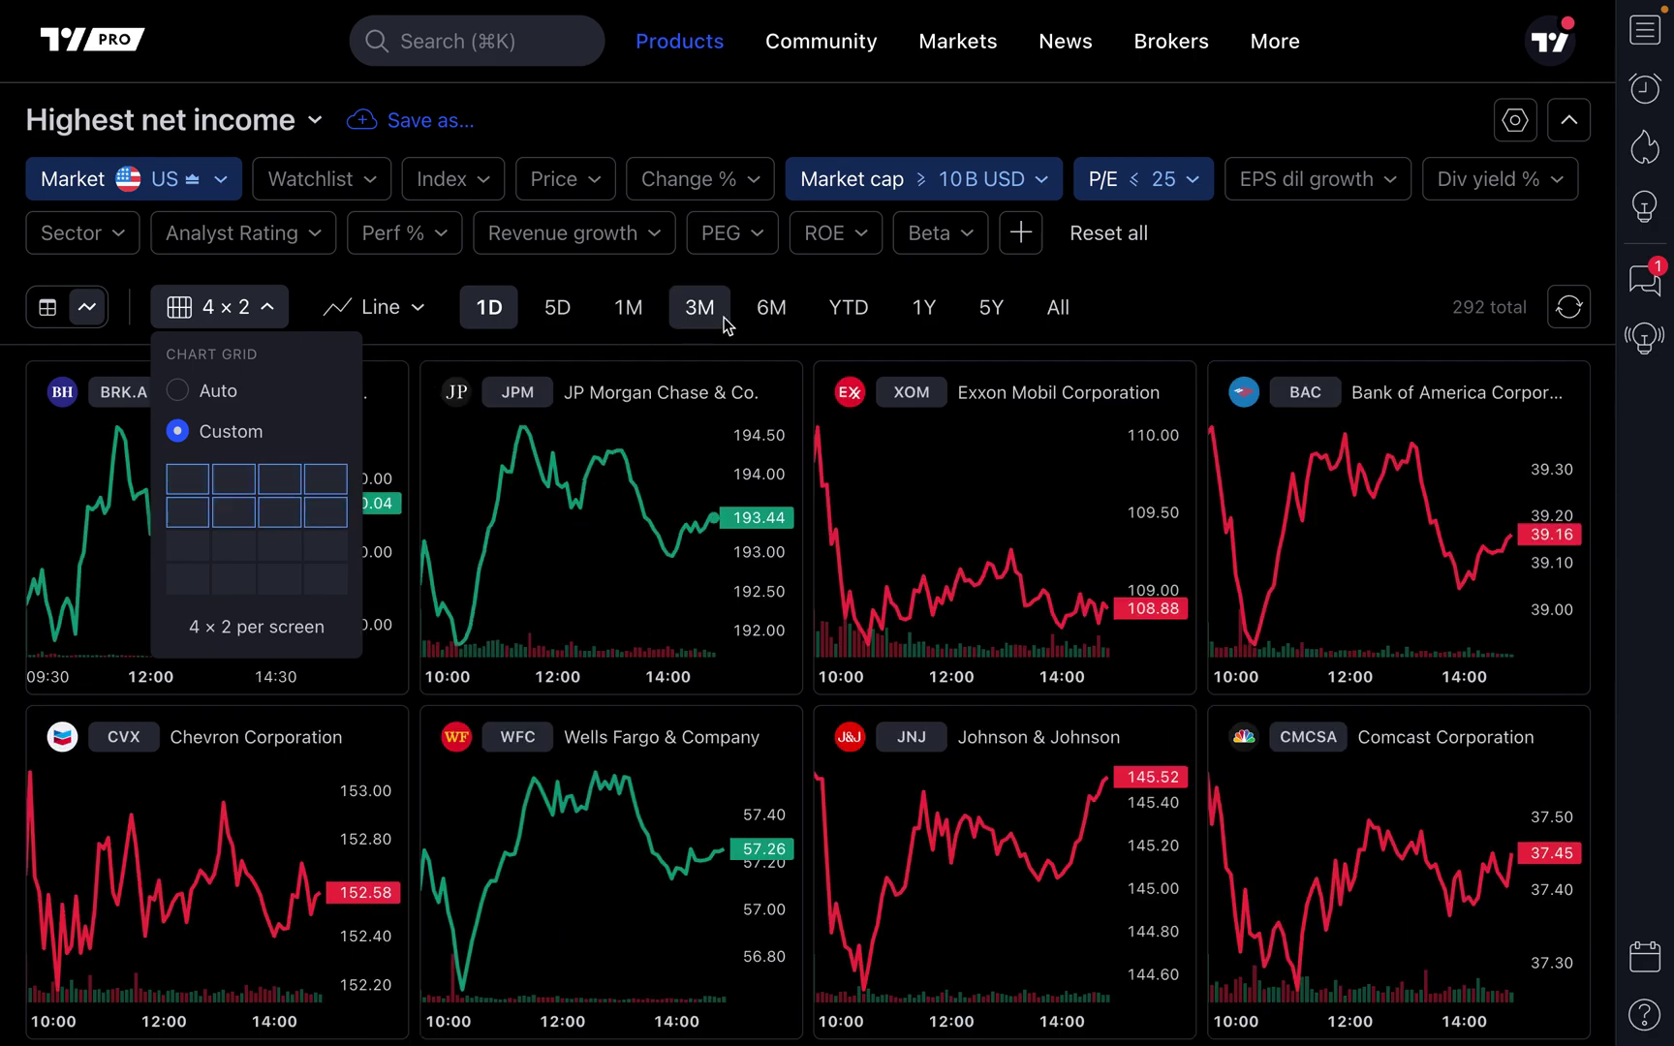
{"action": "left_click", "coordinate": [1130, 336]}
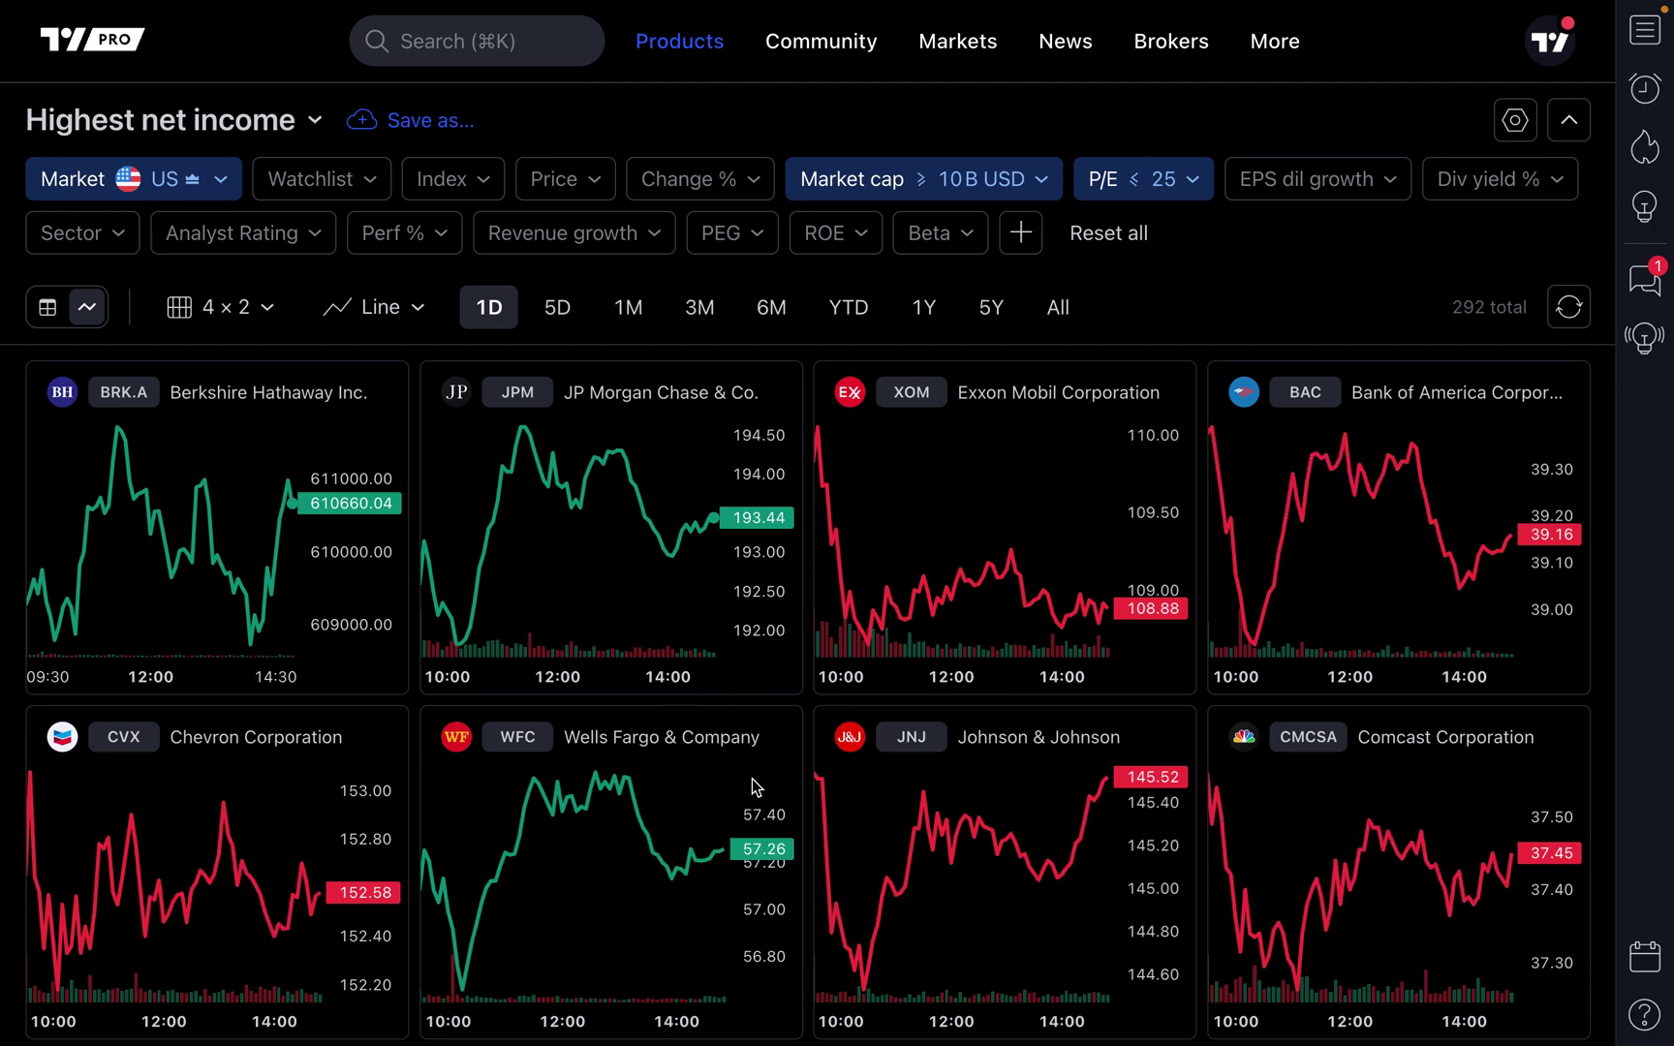
{"action": "scroll", "coordinate": [752, 778], "scroll_direction": "down", "scroll_amount": 5}
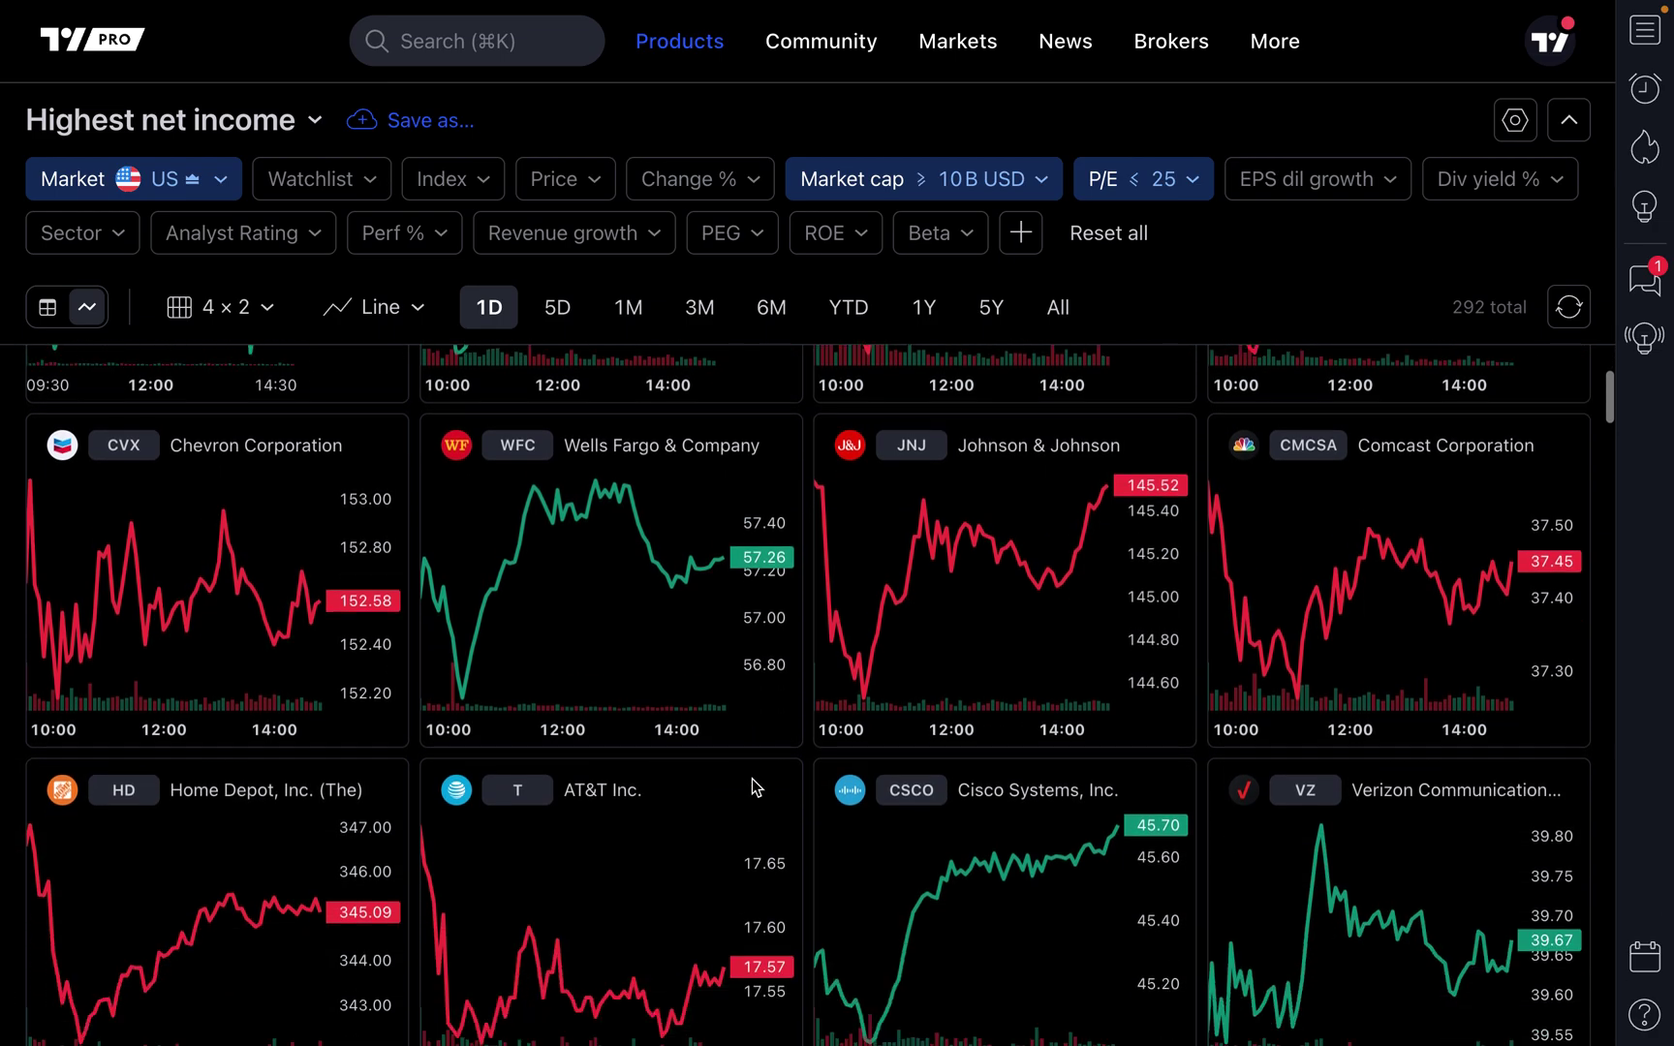
{"action": "scroll", "coordinate": [752, 778], "scroll_direction": "down", "scroll_amount": 6}
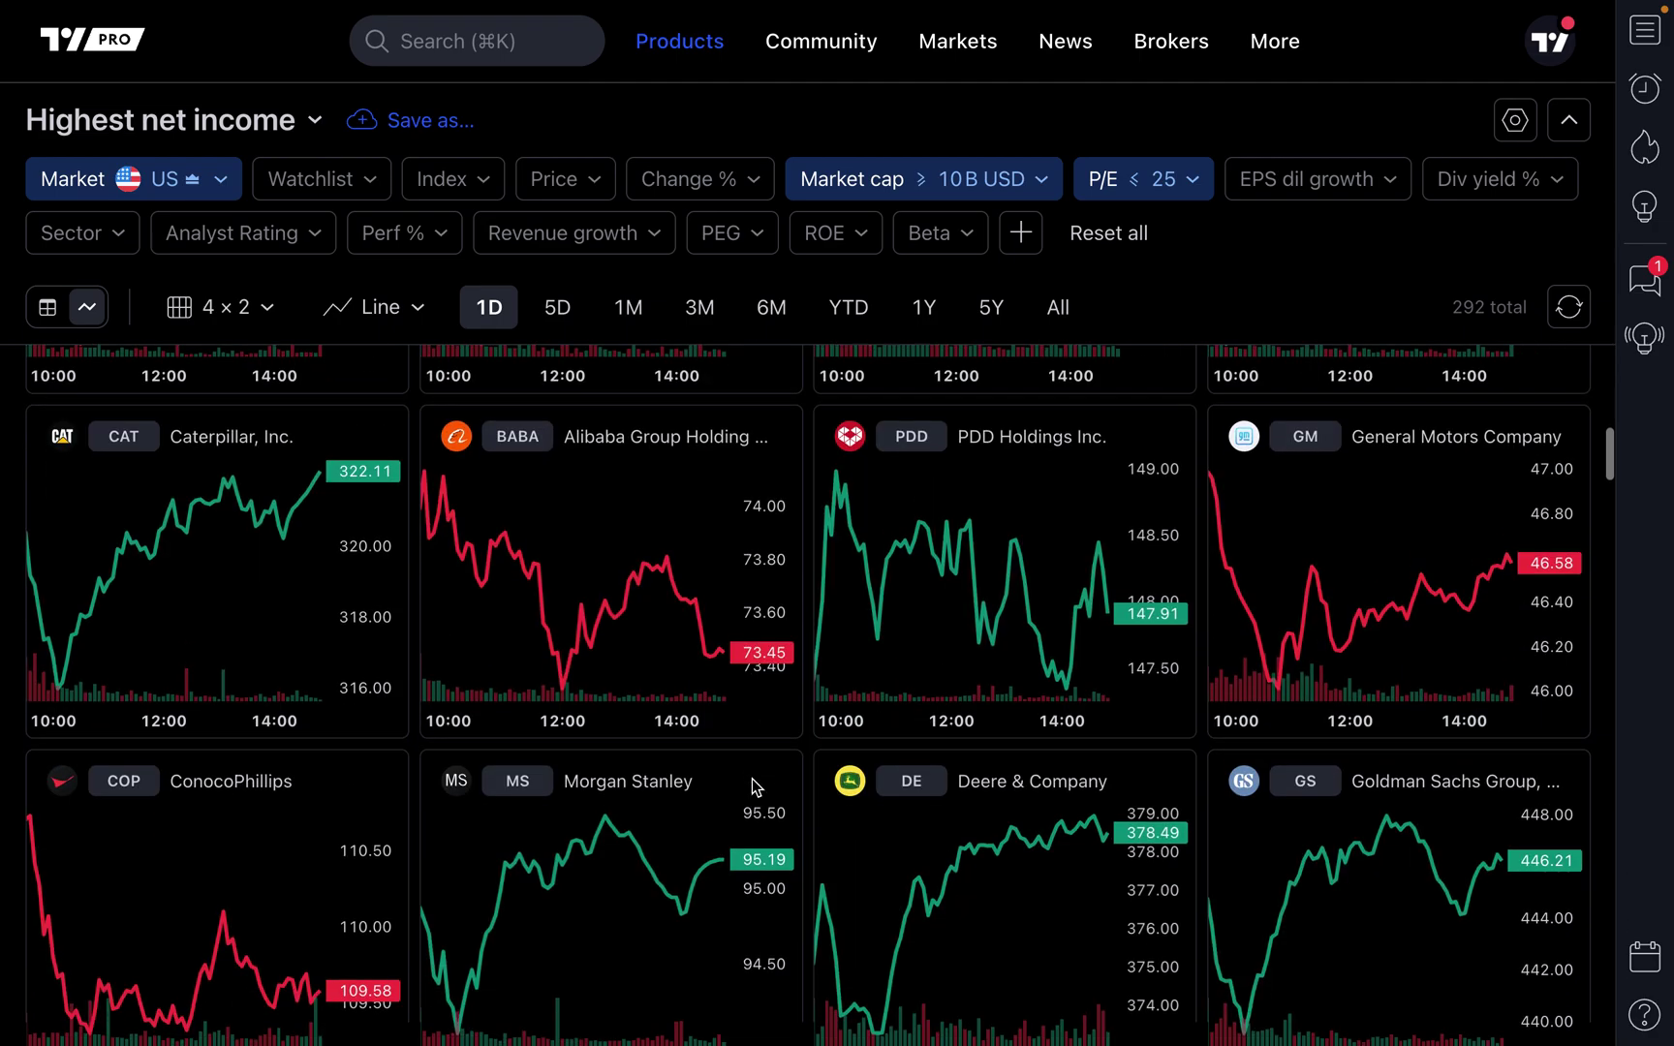
{"action": "scroll", "coordinate": [752, 778], "scroll_direction": "down", "scroll_amount": 10}
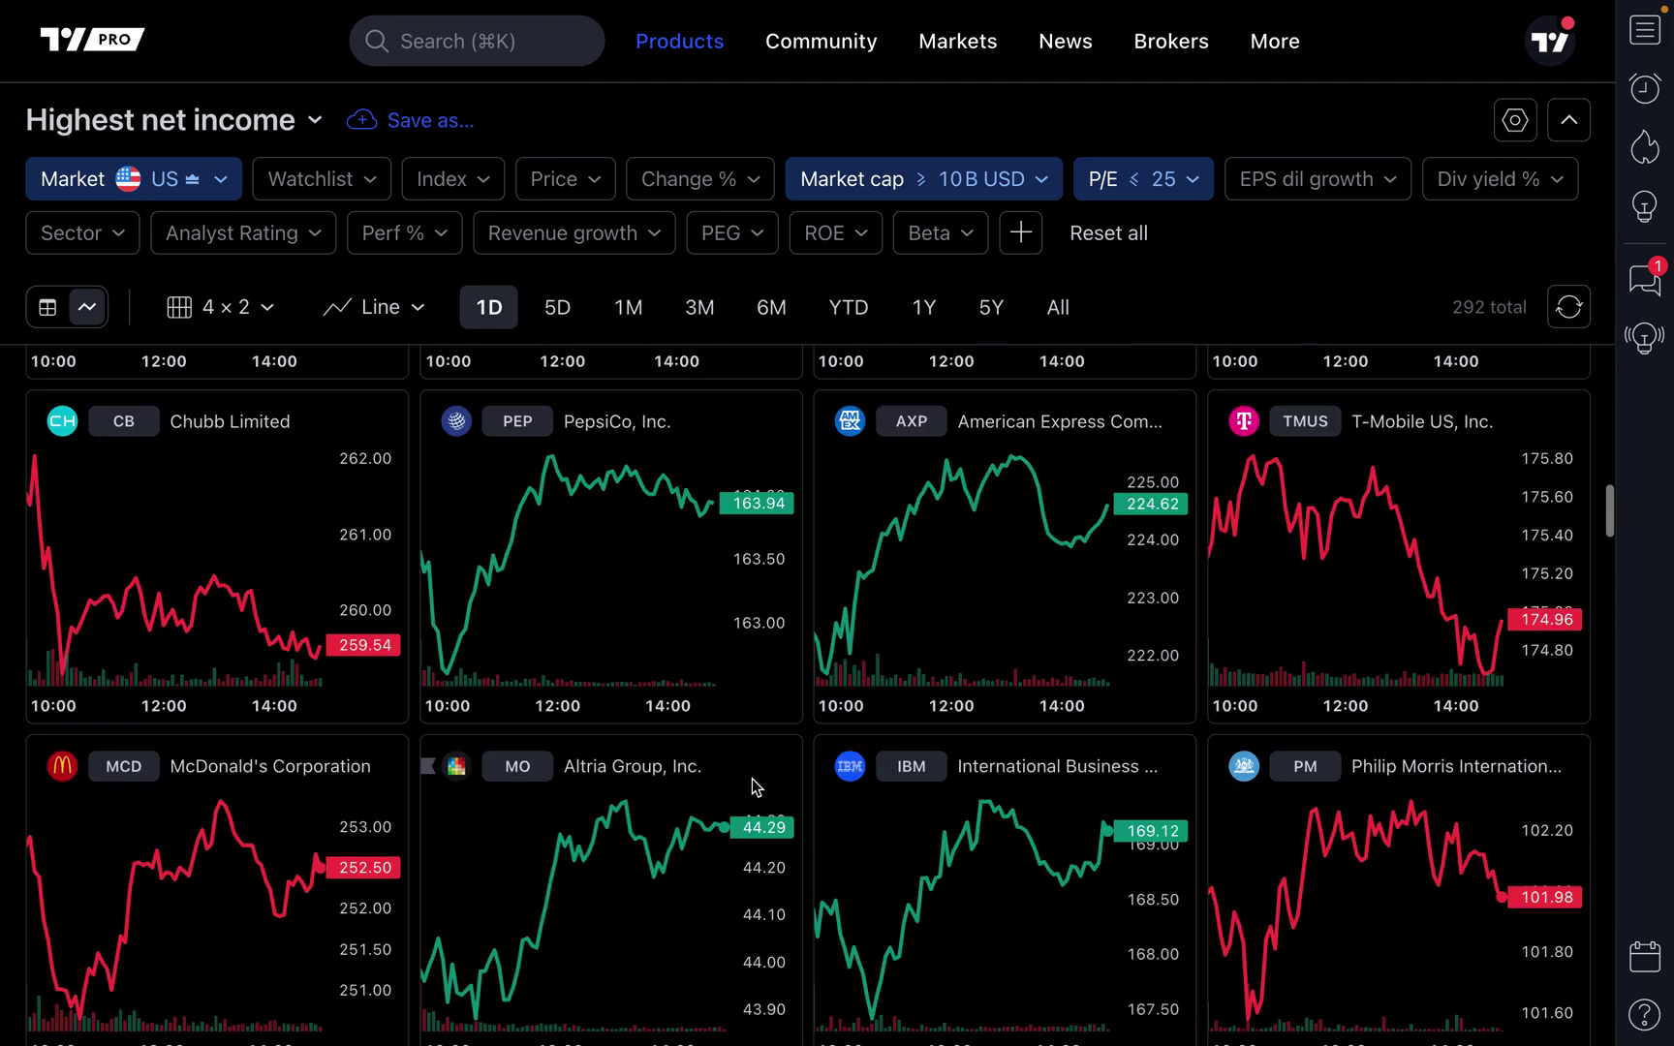
{"action": "scroll", "coordinate": [752, 778], "scroll_direction": "down", "scroll_amount": 6}
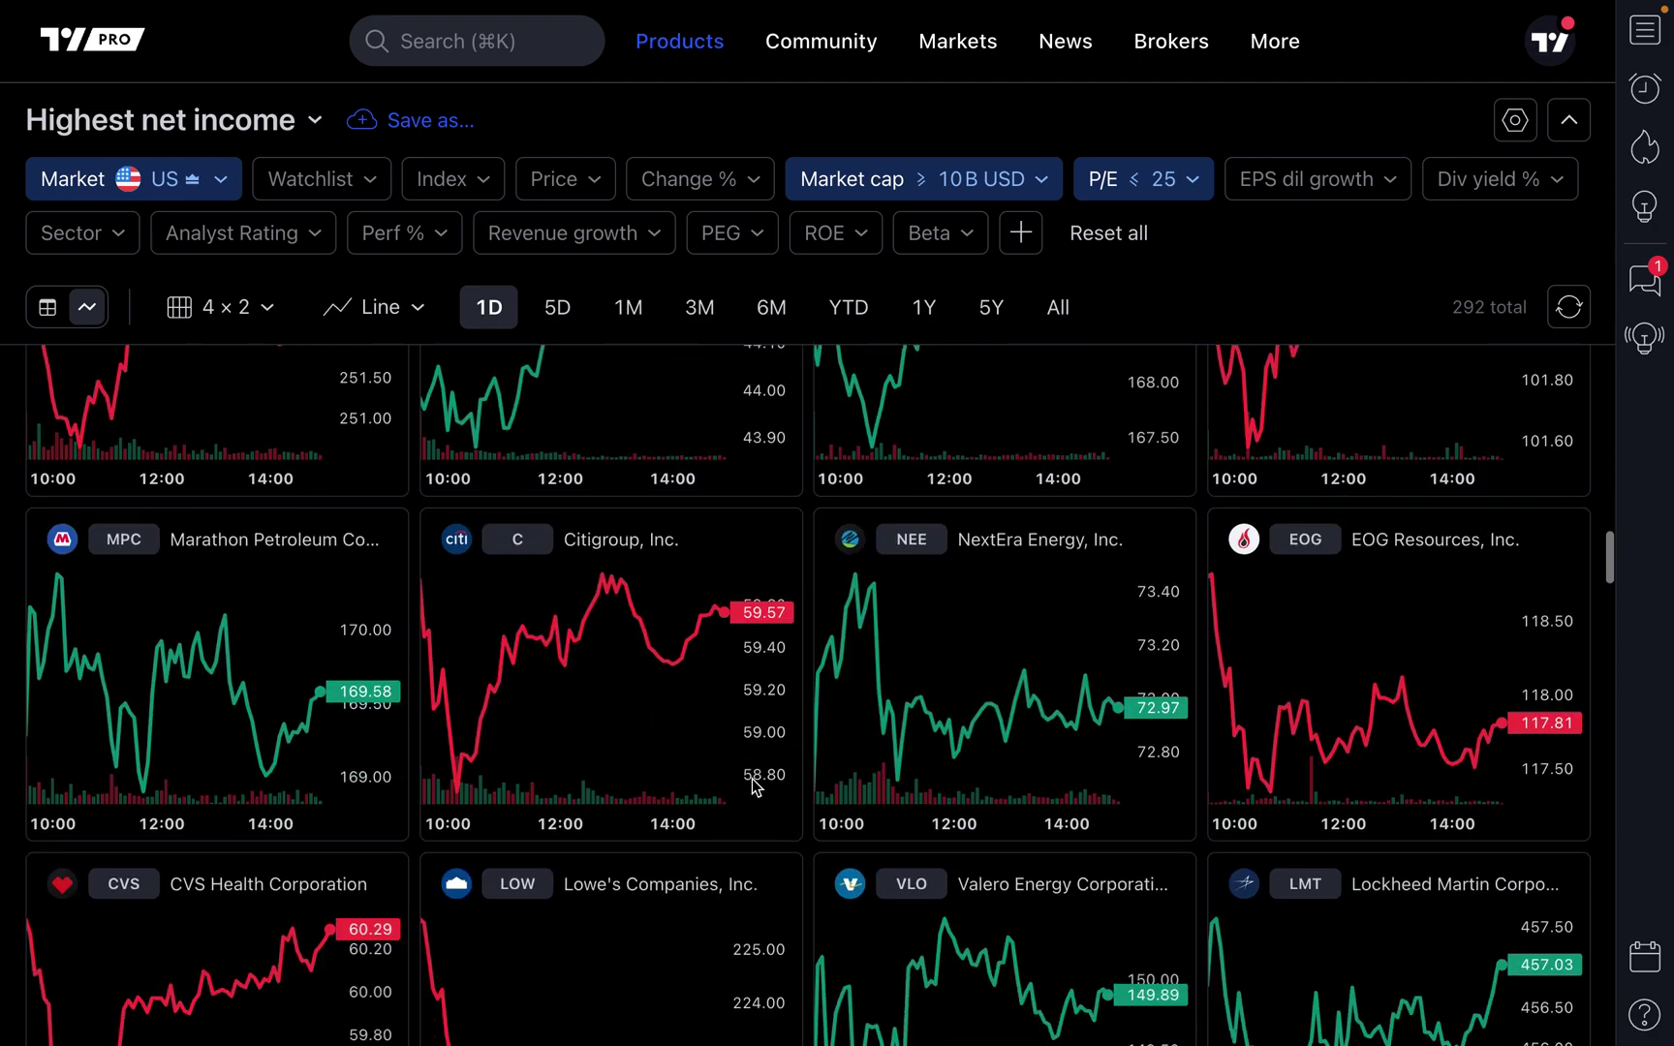
{"action": "scroll", "coordinate": [752, 778], "scroll_direction": "down", "scroll_amount": 8}
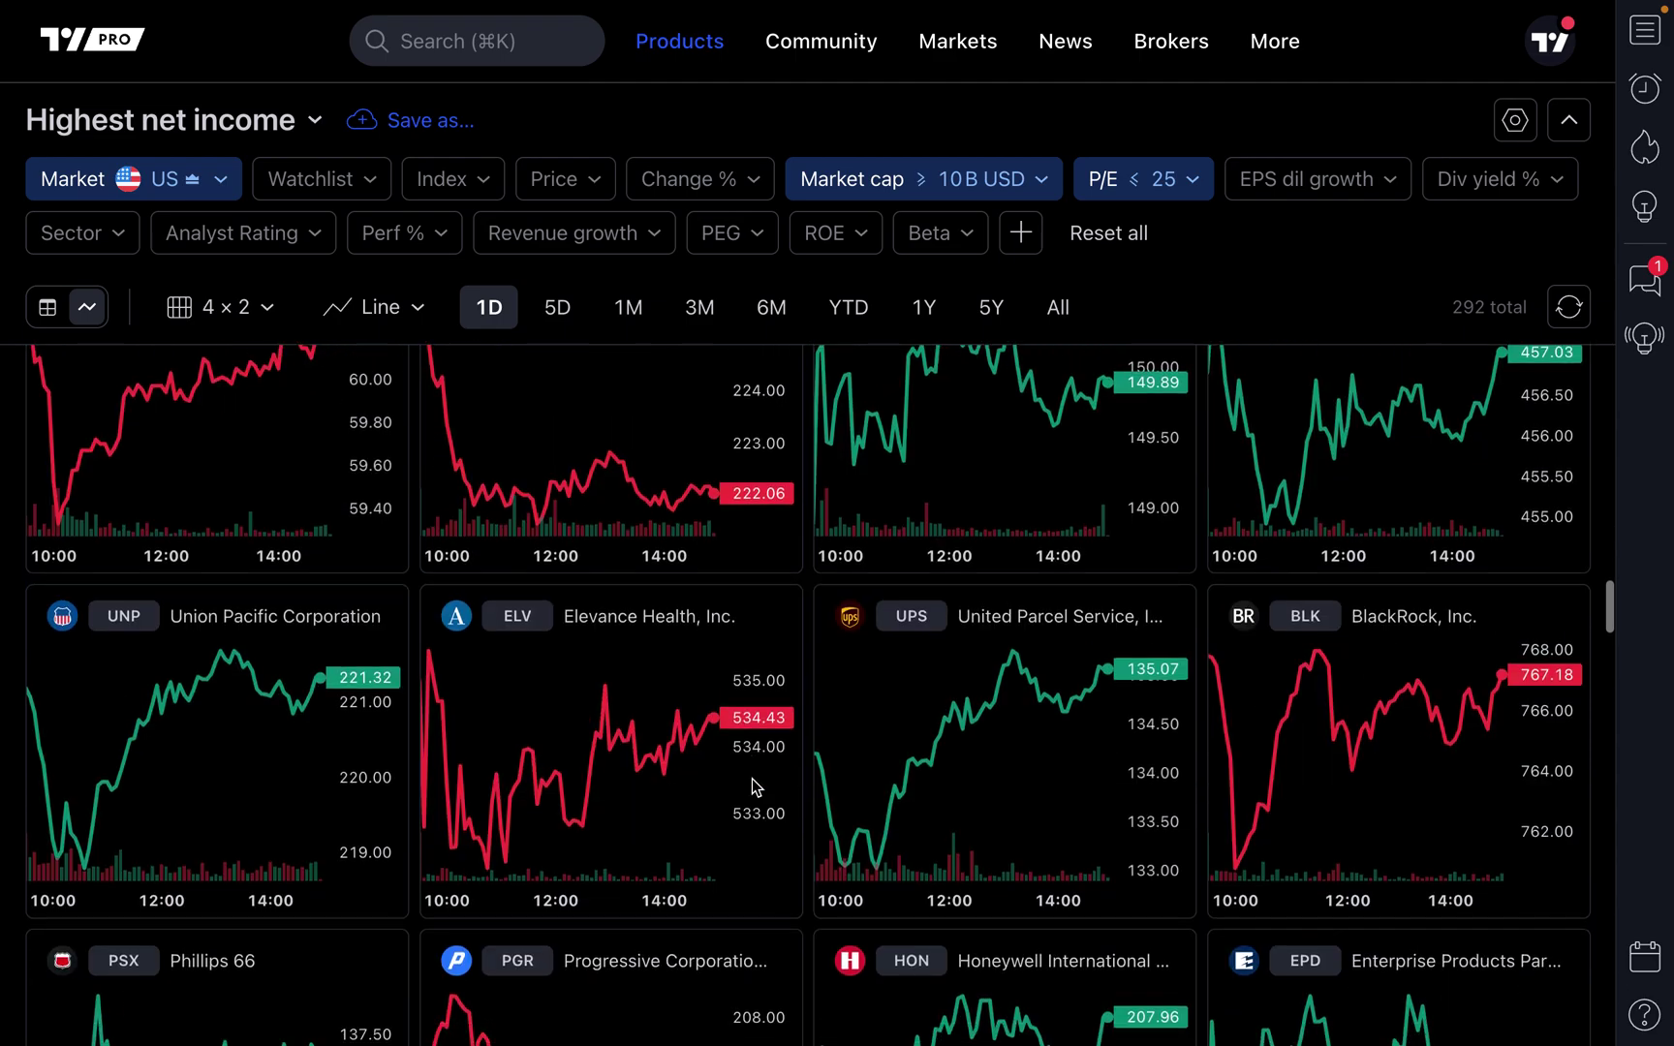
{"action": "scroll", "coordinate": [752, 778], "scroll_direction": "up", "scroll_amount": 20}
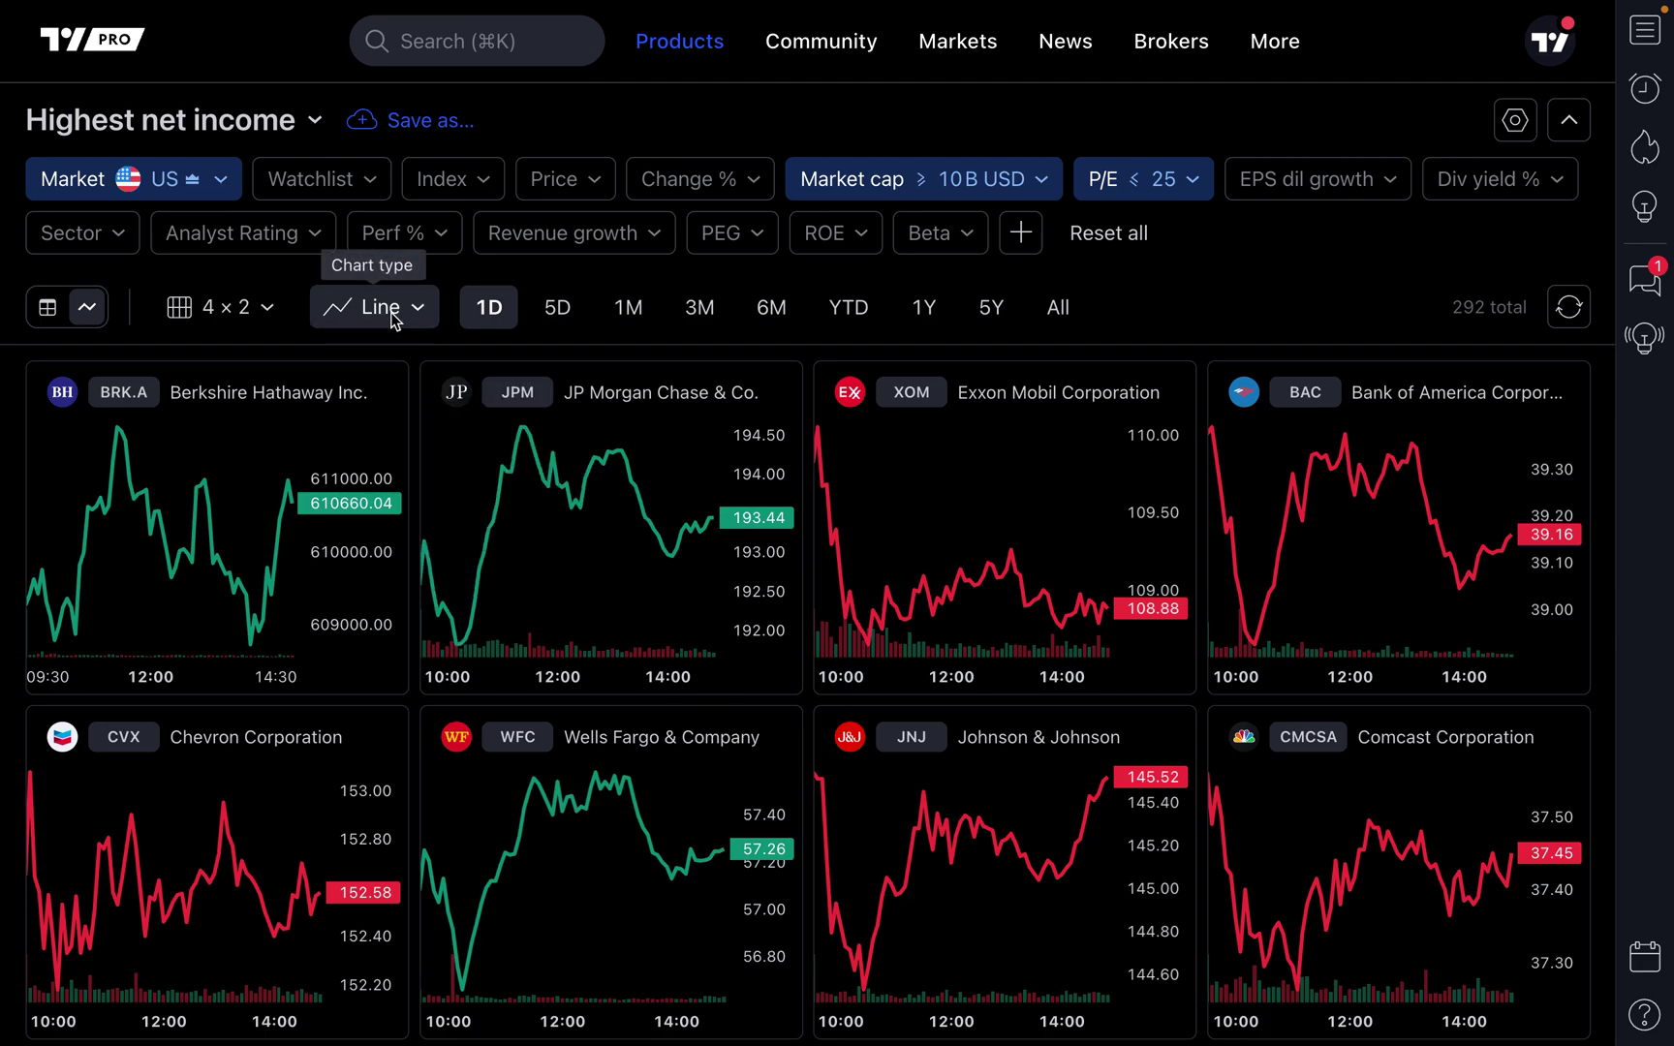
{"action": "left_click", "coordinate": [237, 307]}
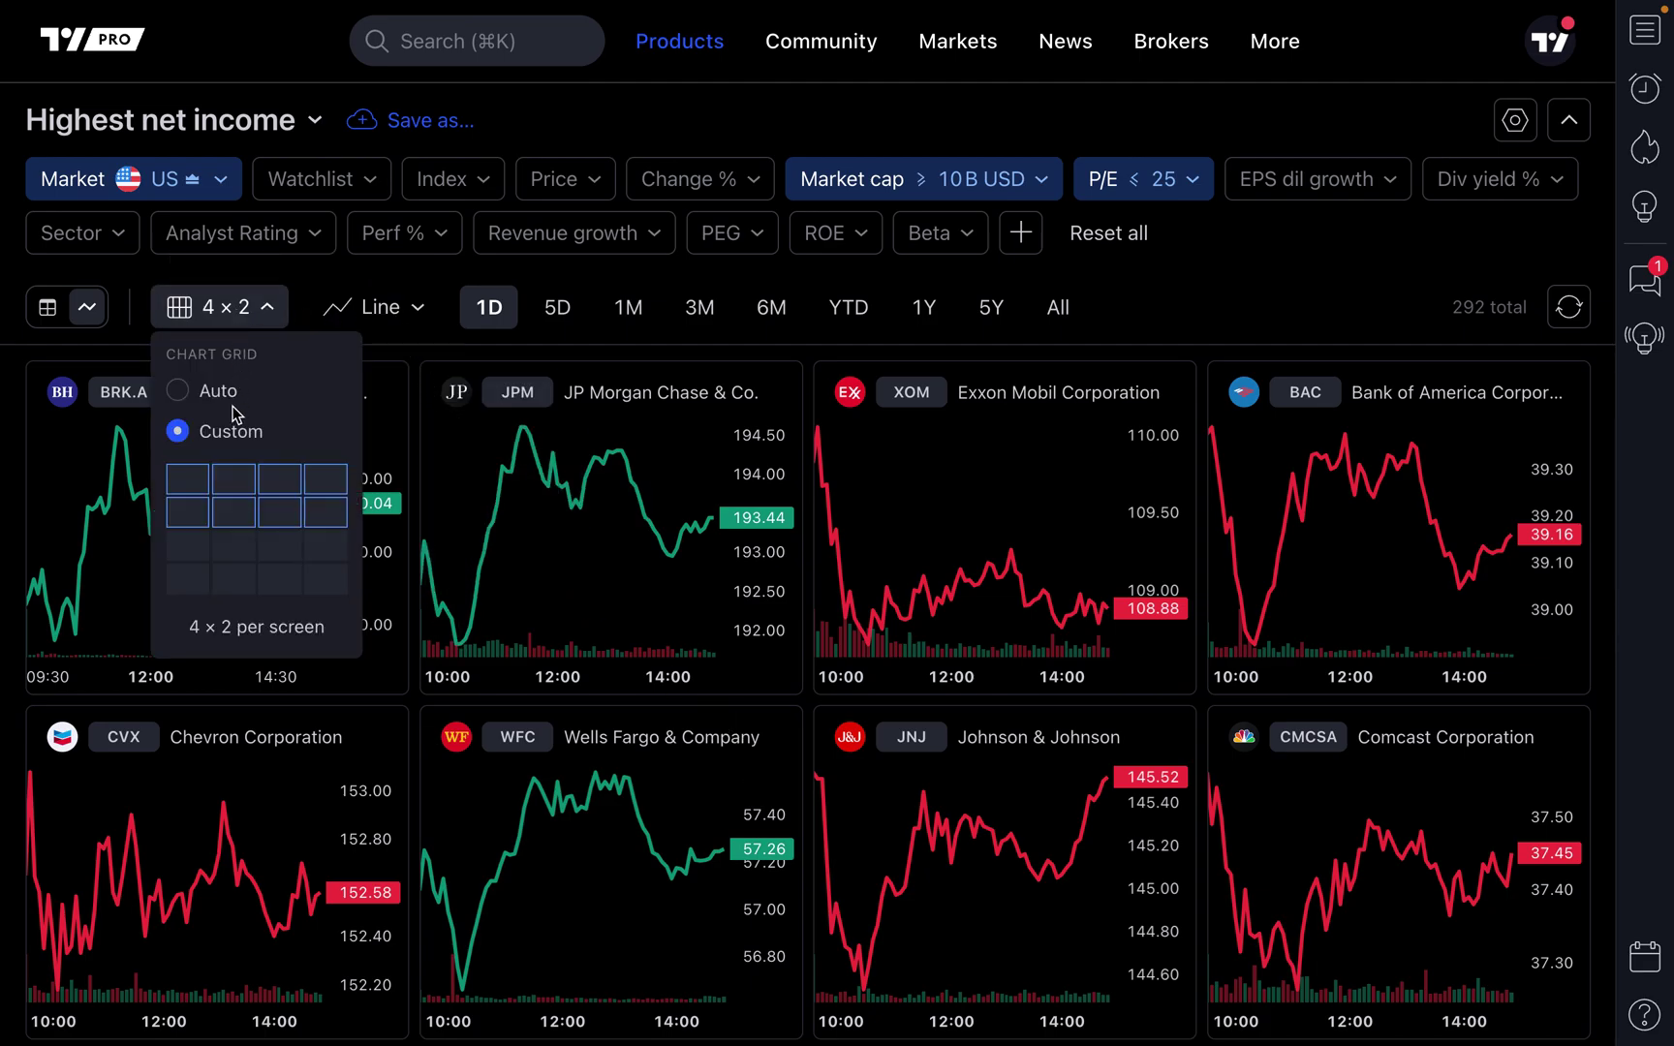
Step: Switch the chart type briefly to Area, then to Candles for all eight charts
{"action": "left_click", "coordinate": [375, 312]}
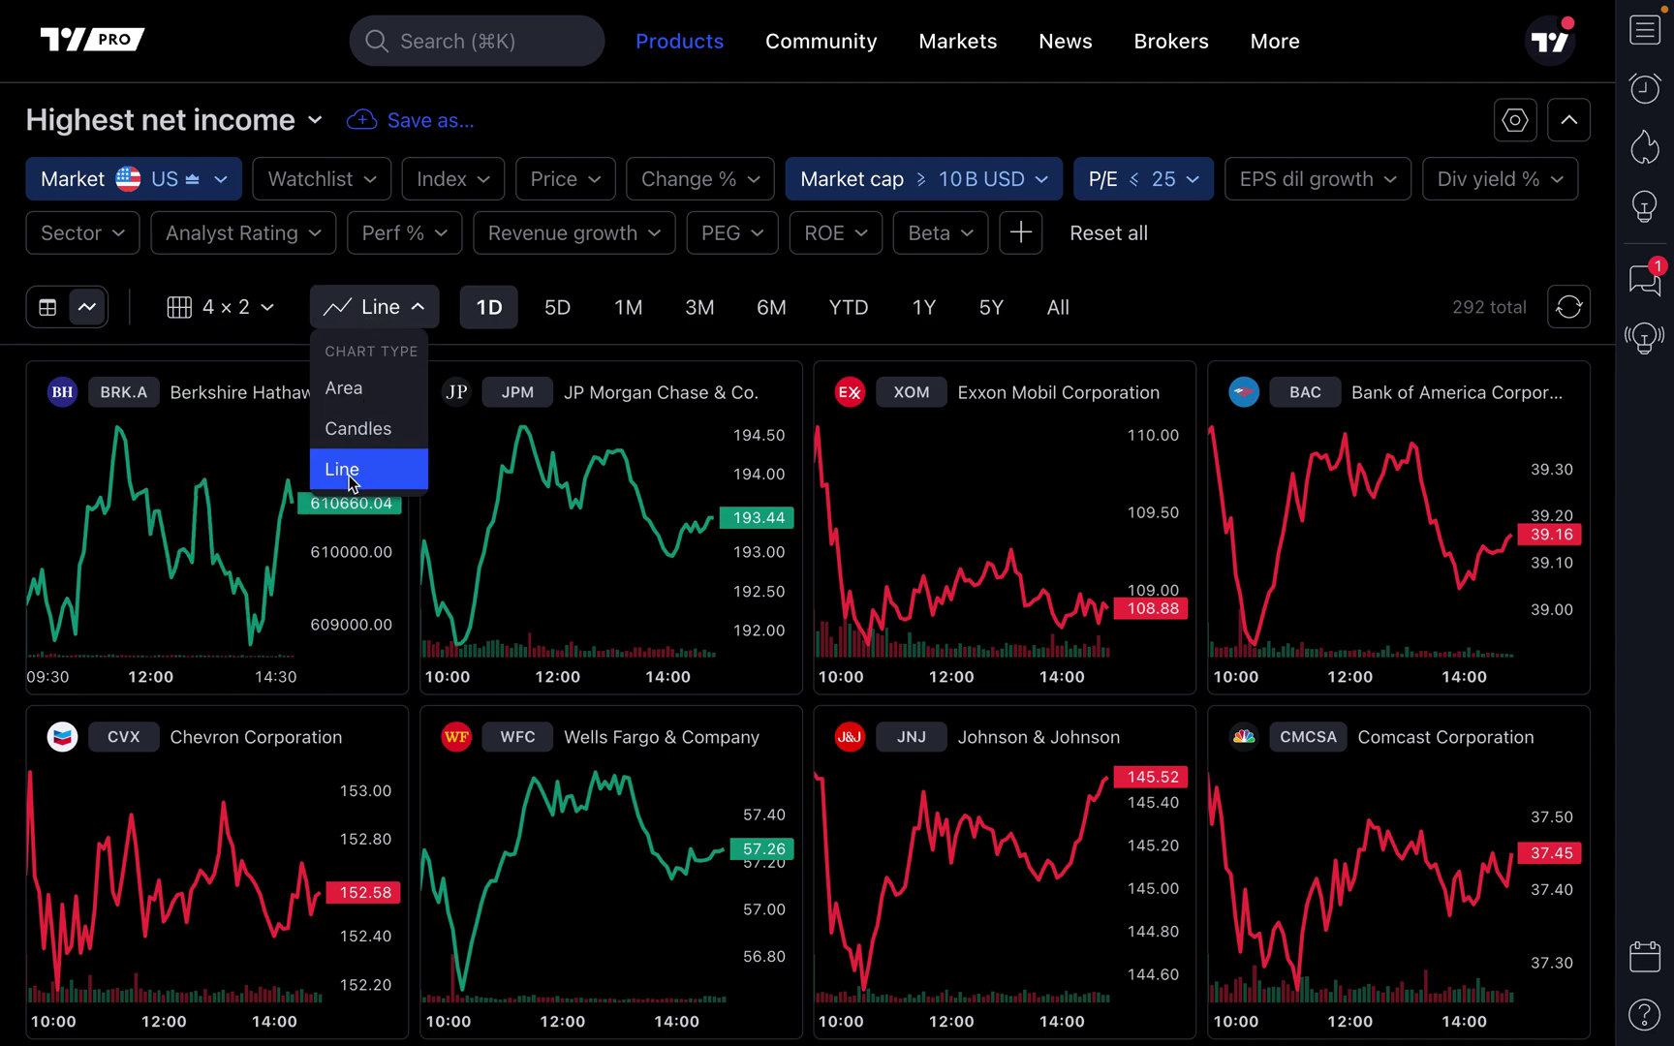
{"action": "left_click", "coordinate": [358, 390]}
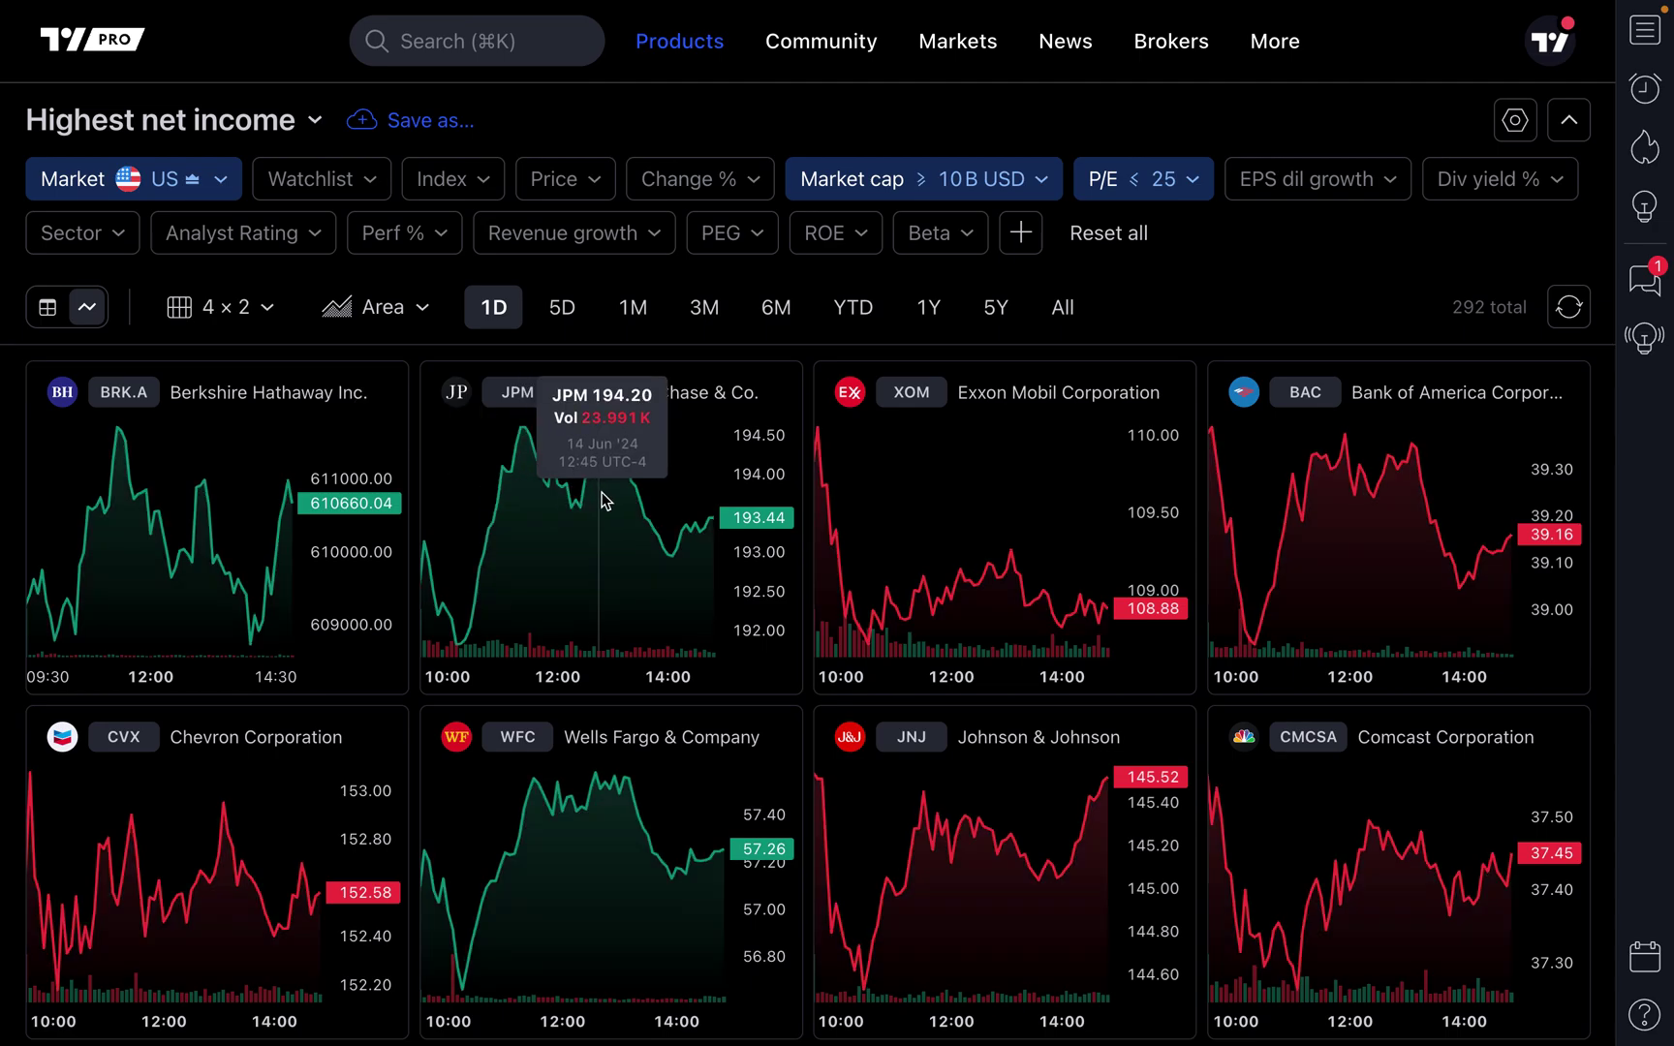
{"action": "left_click", "coordinate": [397, 310]}
{"action": "left_click", "coordinate": [371, 427]}
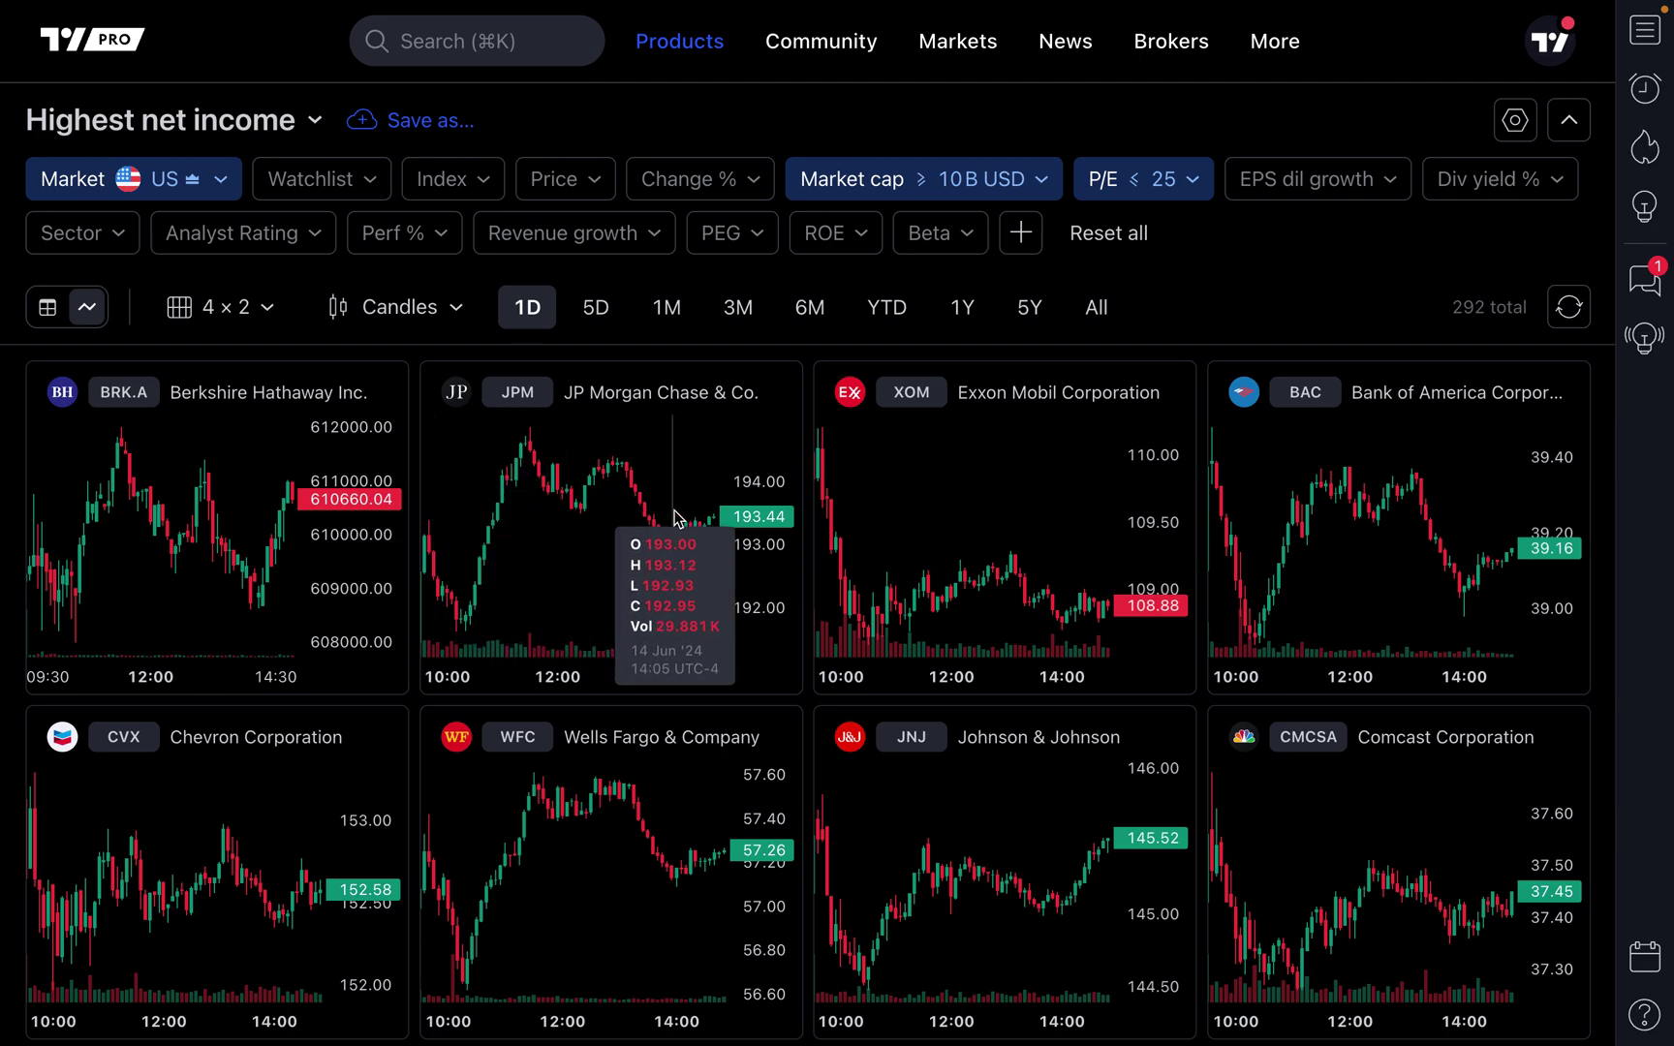
Step: Set the candlestick charts to the 6M timeframe, review the grid, then return to table view
{"action": "scroll", "coordinate": [853, 528], "scroll_direction": "down", "scroll_amount": 7}
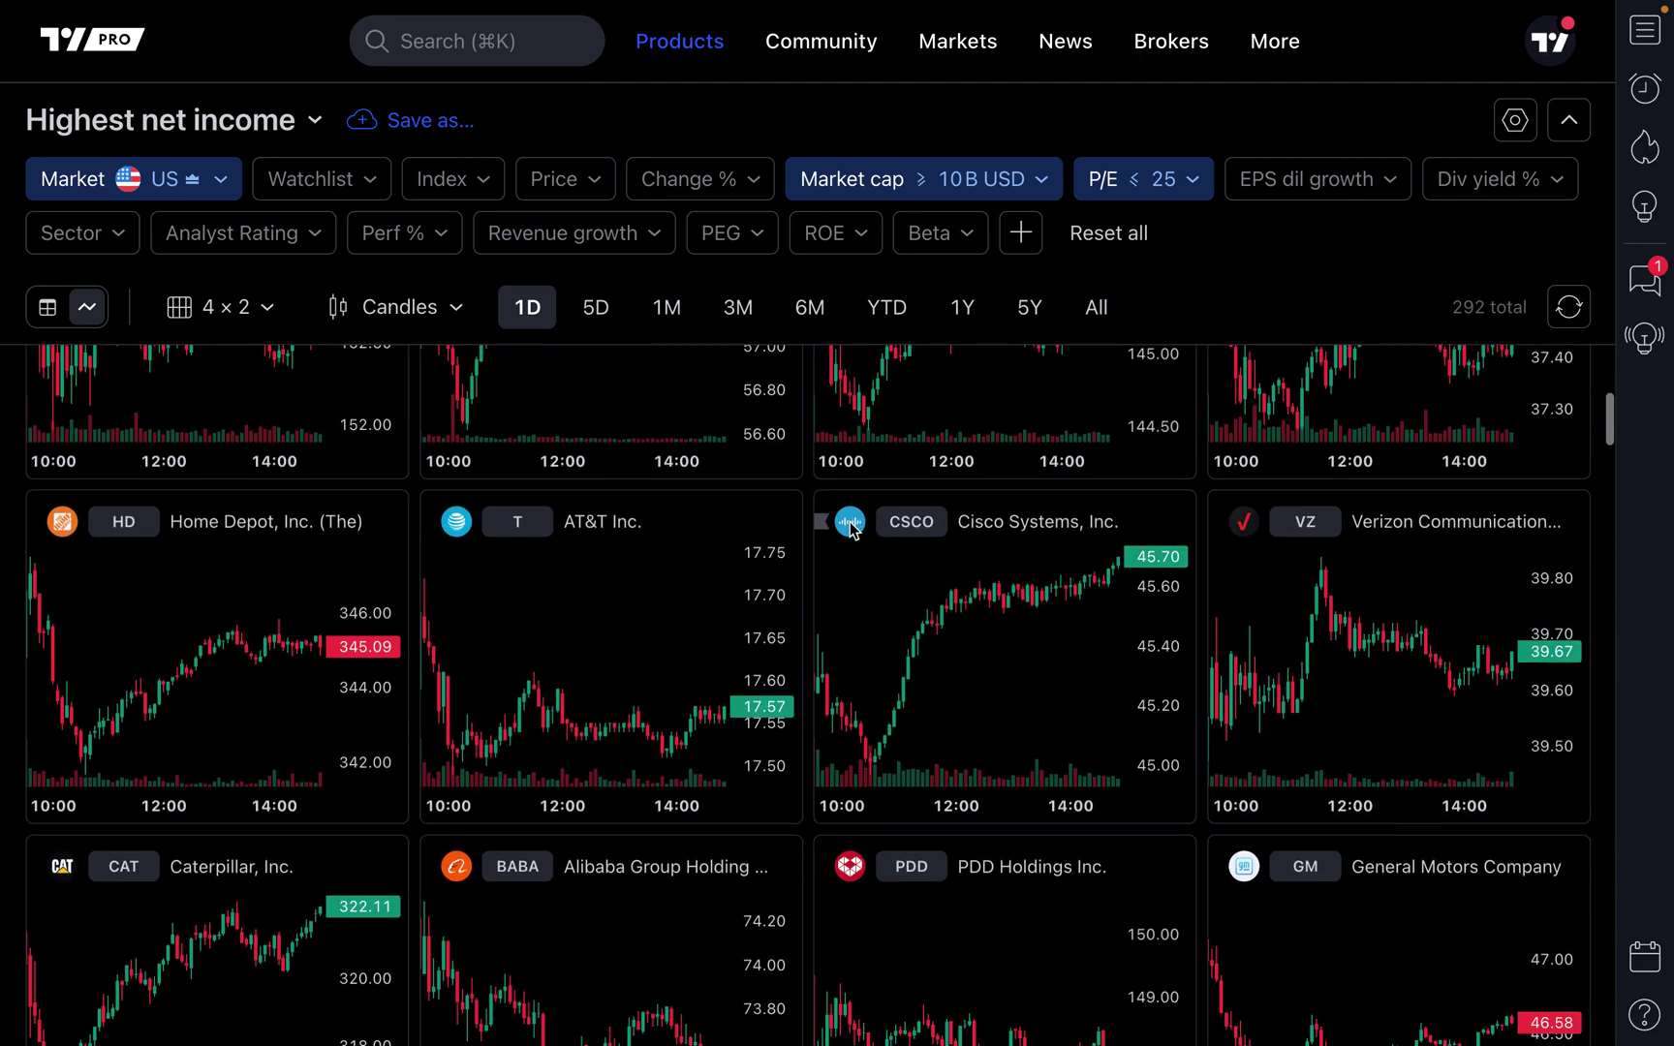
{"action": "scroll", "coordinate": [853, 528], "scroll_direction": "up", "scroll_amount": 7}
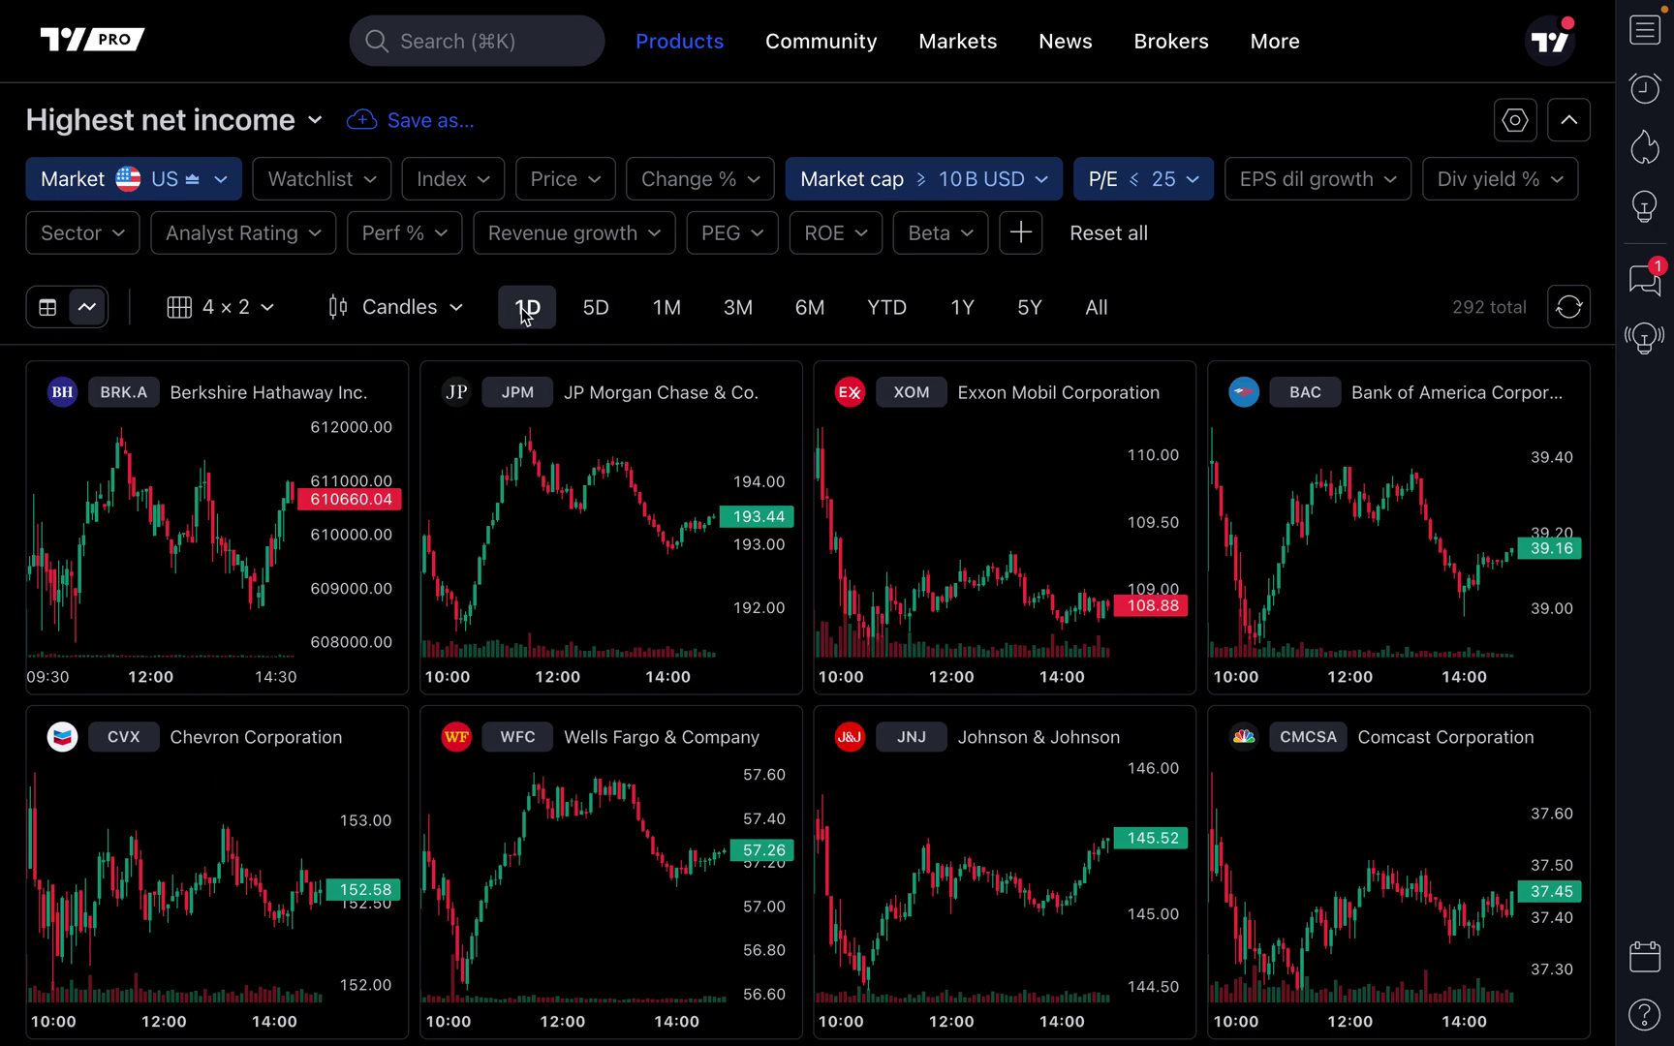
{"action": "left_click", "coordinate": [809, 319]}
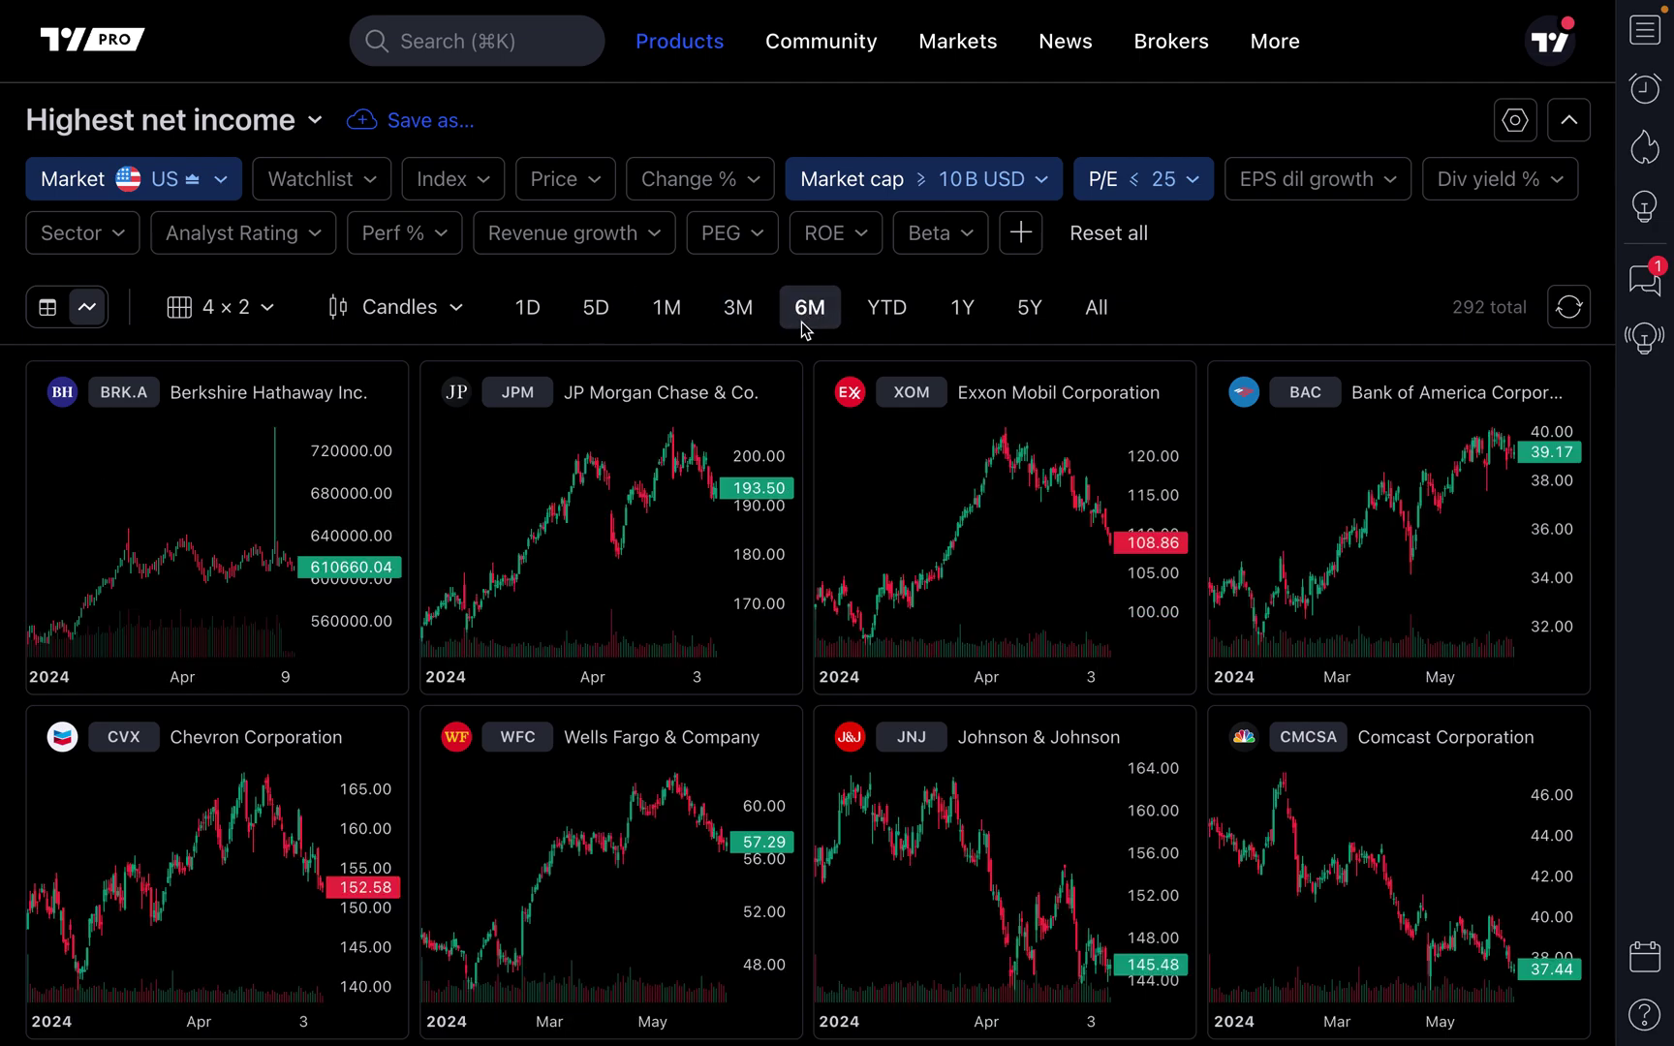
{"action": "scroll", "coordinate": [795, 557], "scroll_direction": "down", "scroll_amount": 3}
{"action": "scroll", "coordinate": [795, 557], "scroll_direction": "down", "scroll_amount": 3}
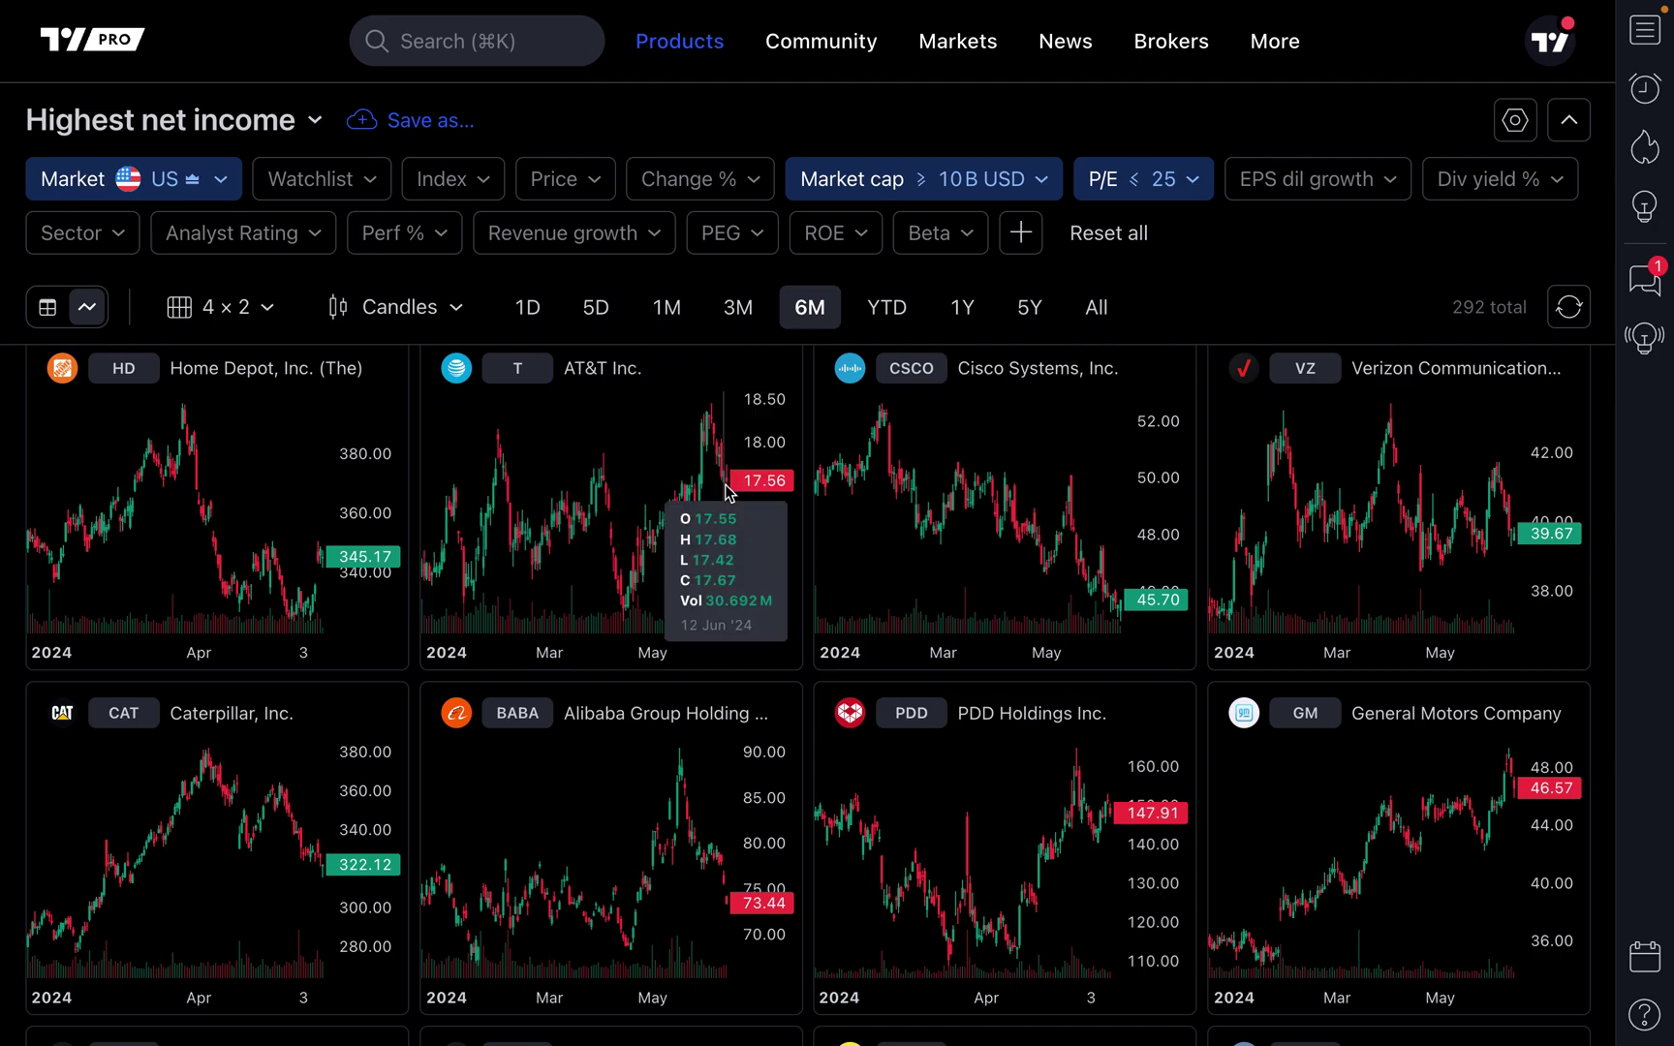
{"action": "scroll", "coordinate": [732, 496], "scroll_direction": "up", "scroll_amount": 5}
{"action": "scroll", "coordinate": [728, 492], "scroll_direction": "up", "scroll_amount": 2}
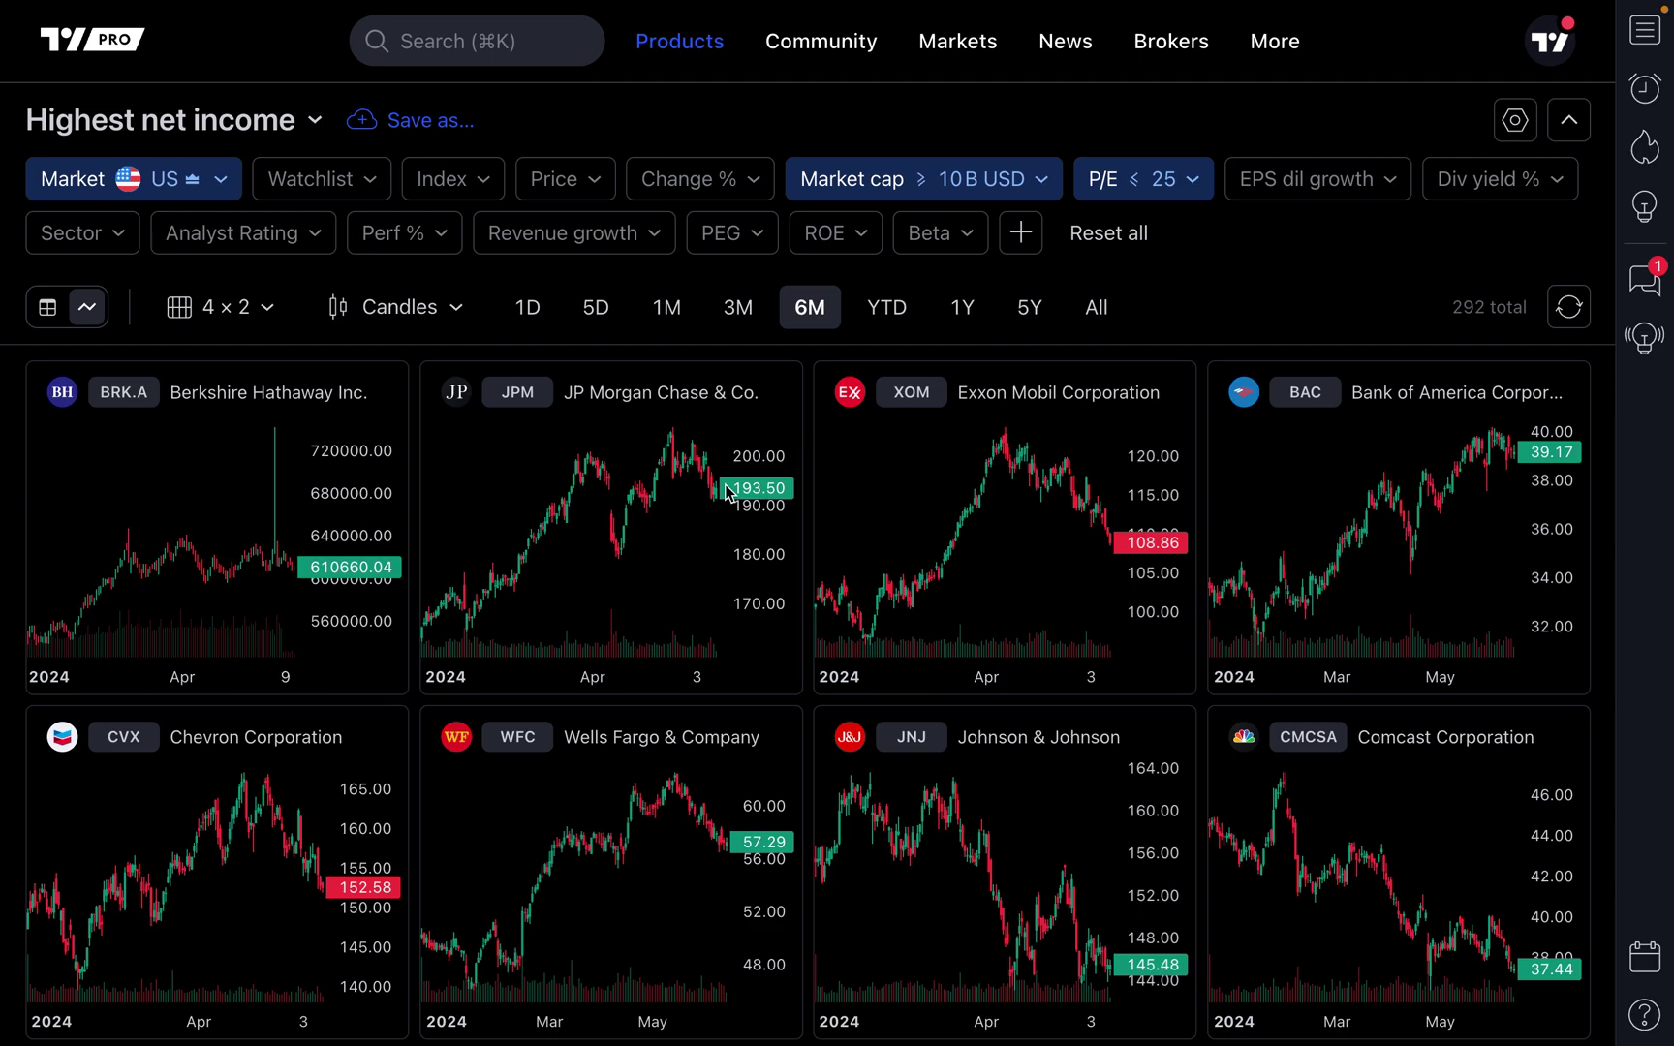
{"action": "left_click", "coordinate": [58, 316]}
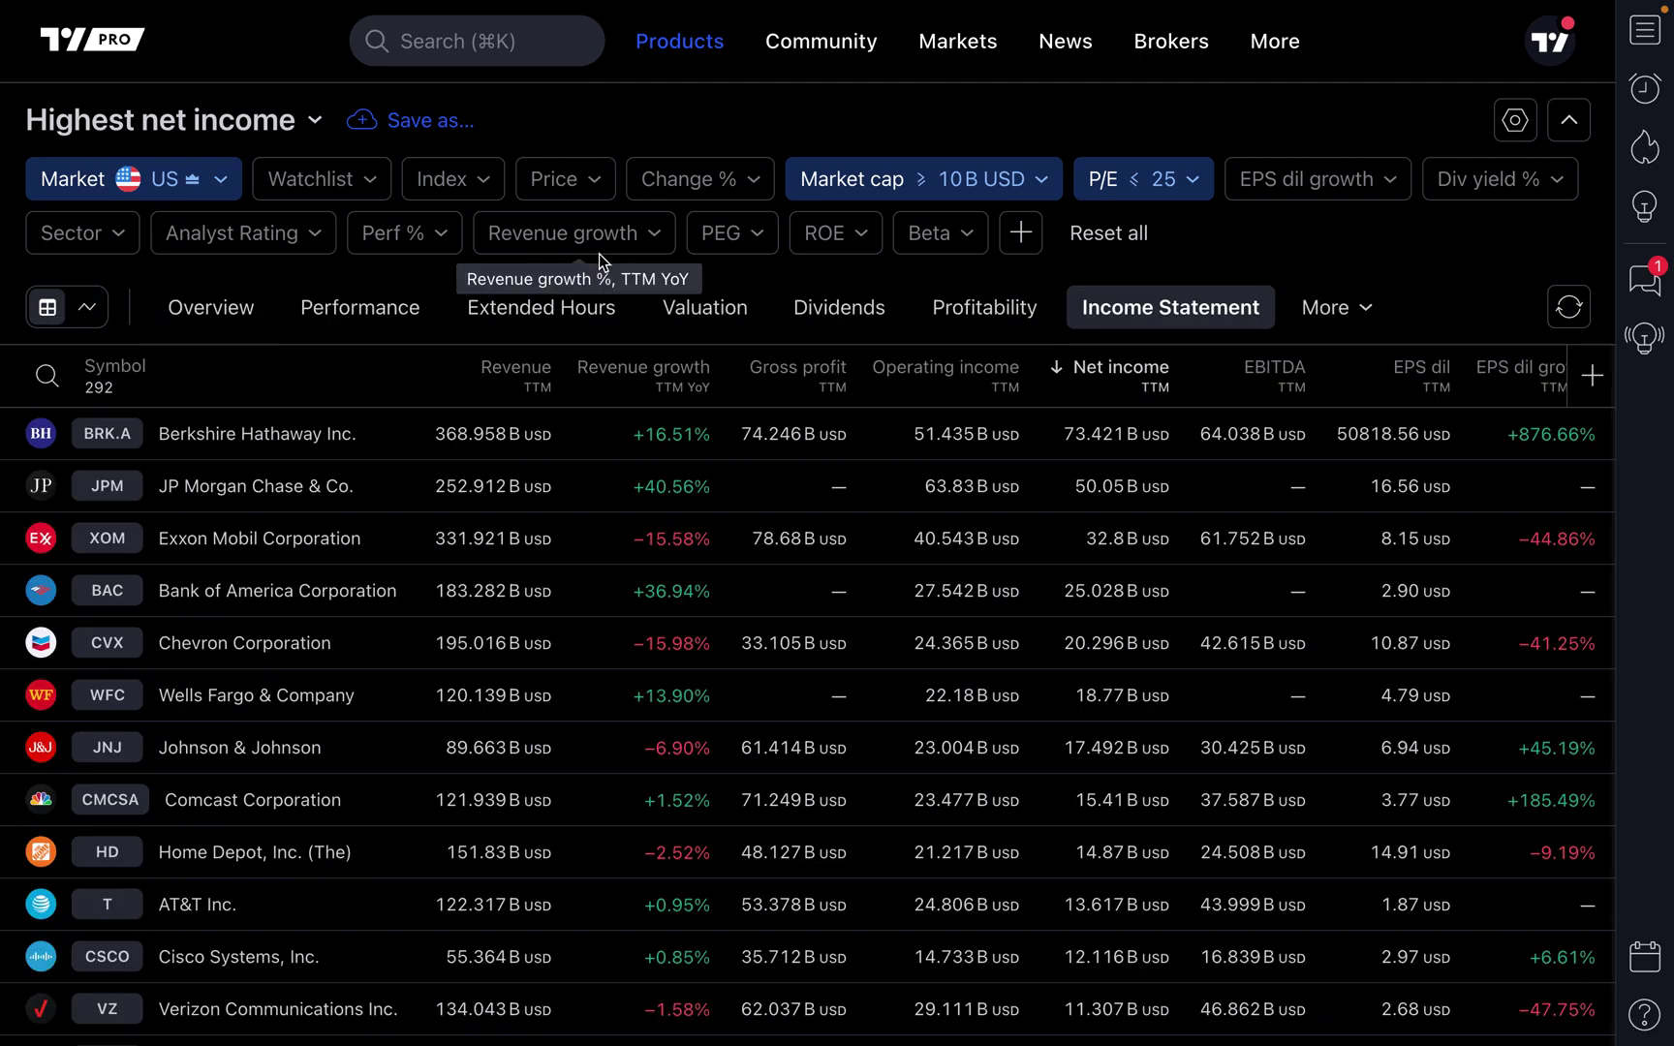
Step: Open a new Stock Screener via Products > Screeners > Stocks, leaving the preset page, and show charts
{"action": "mouse_move", "coordinate": [678, 46]}
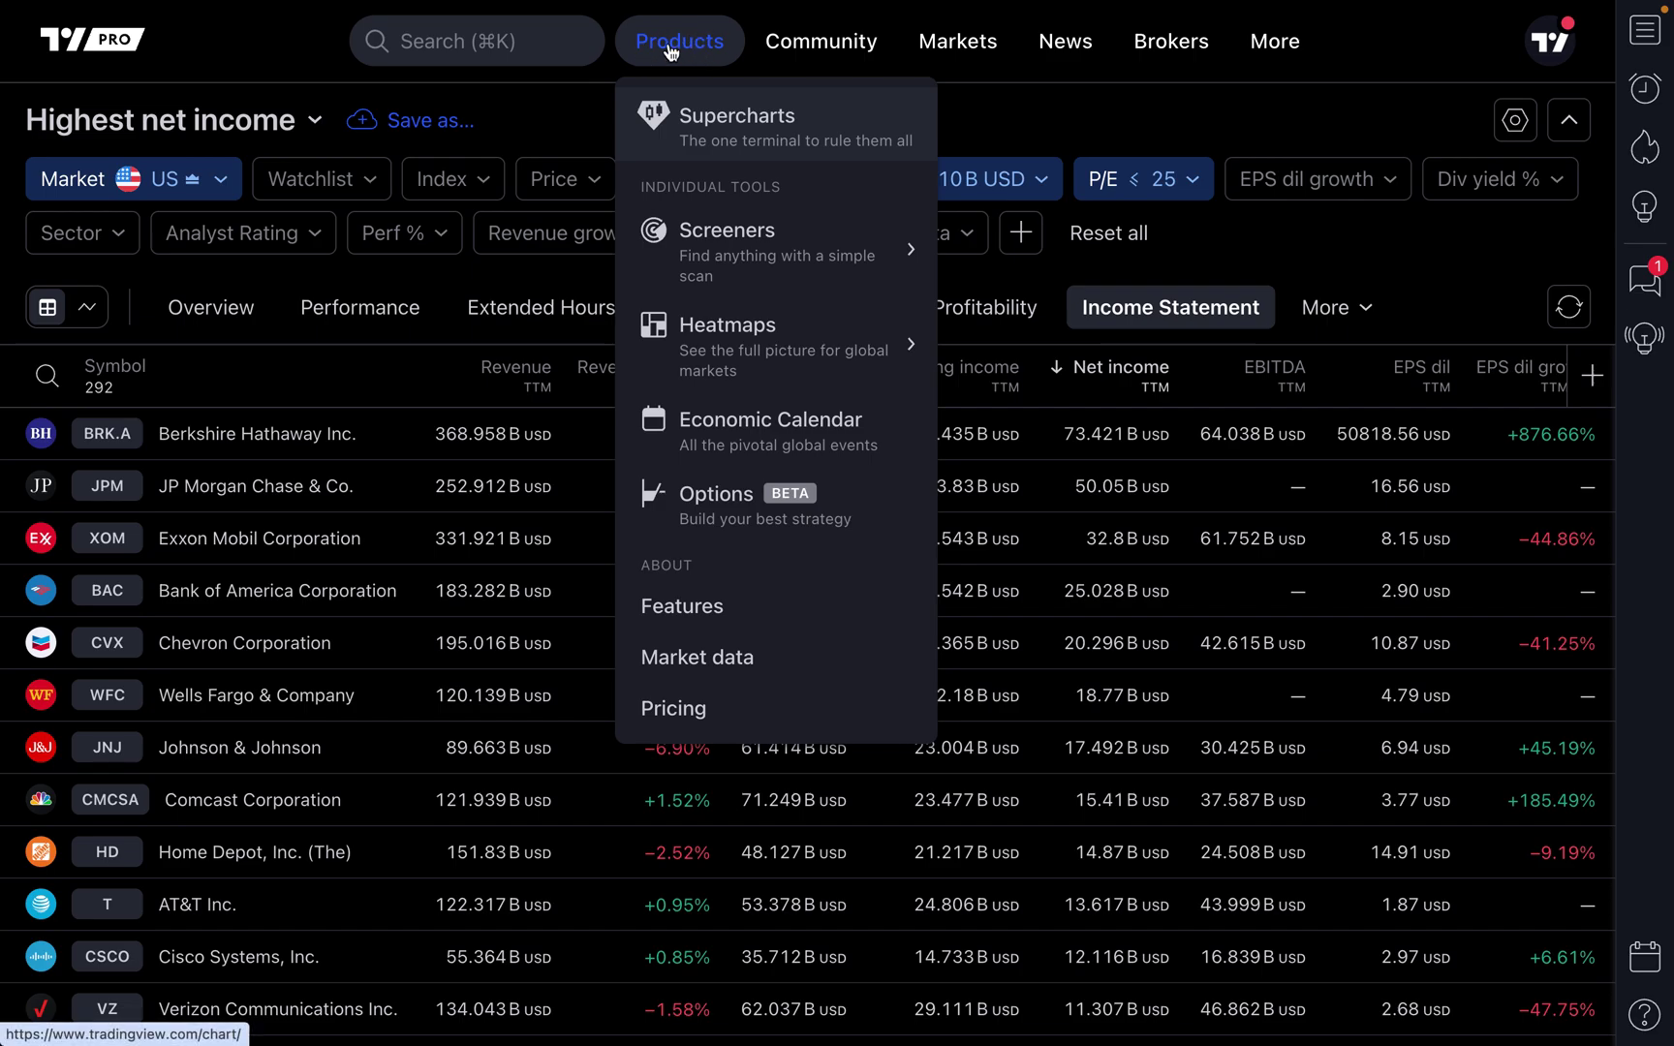
{"action": "mouse_move", "coordinate": [724, 228]}
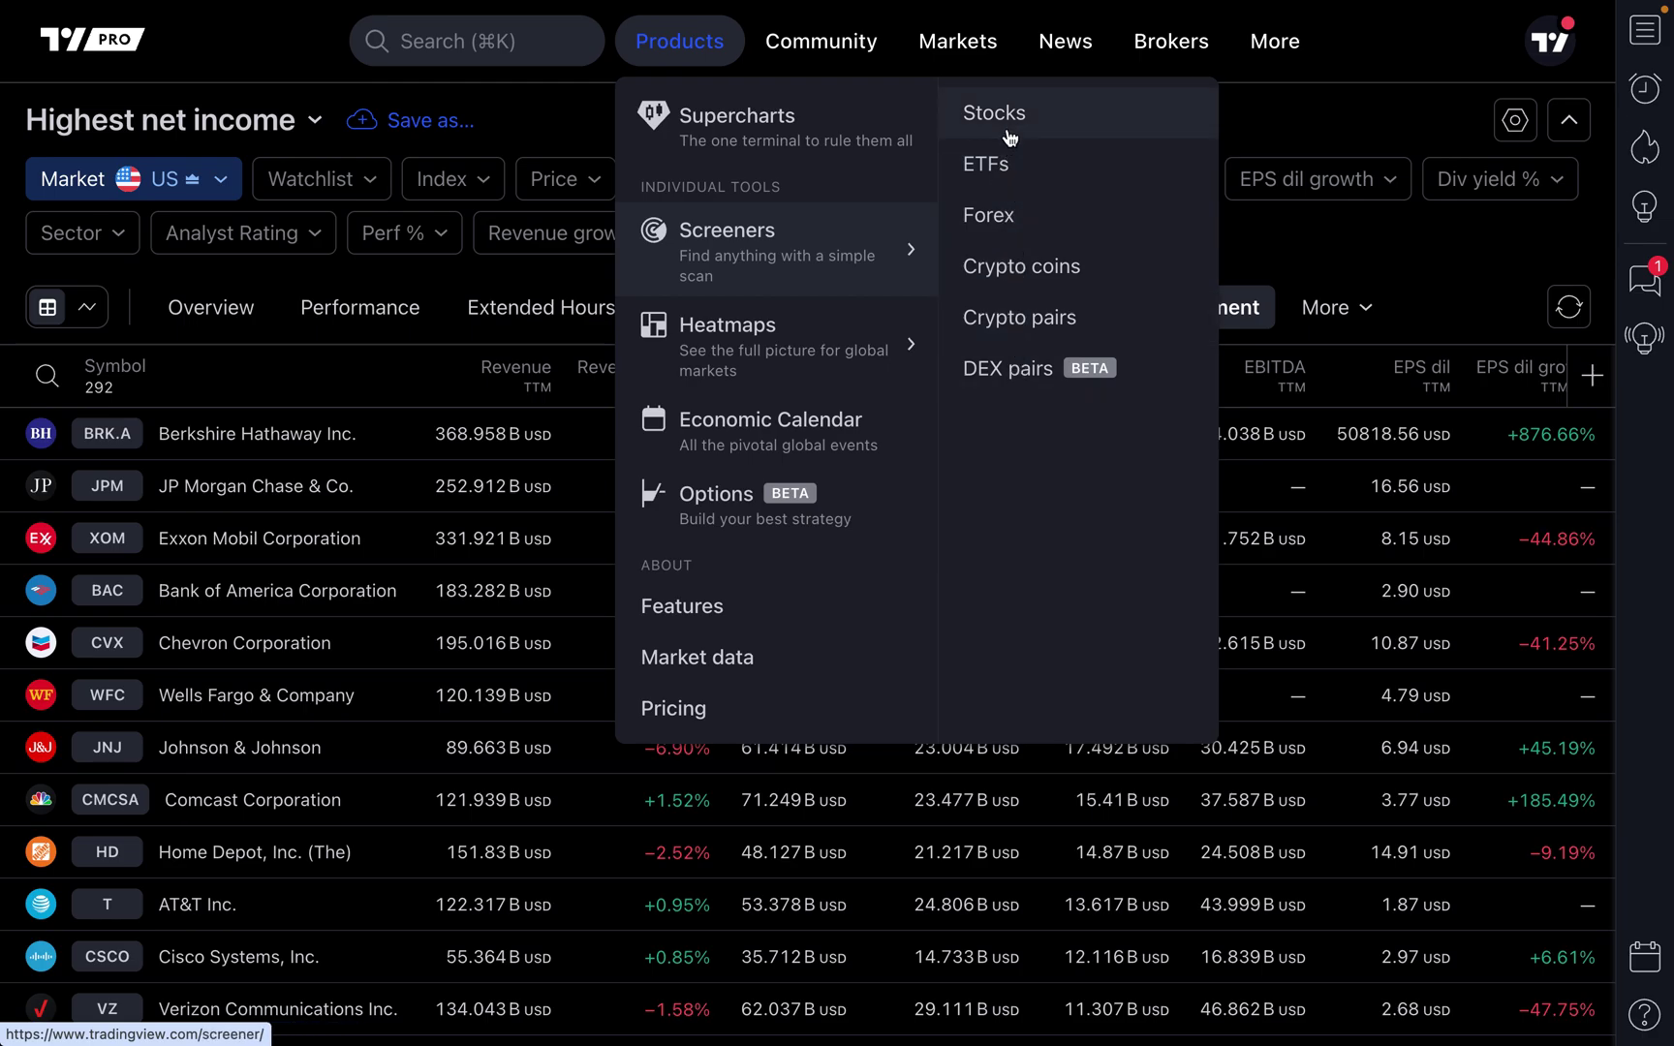
{"action": "left_click", "coordinate": [1035, 115]}
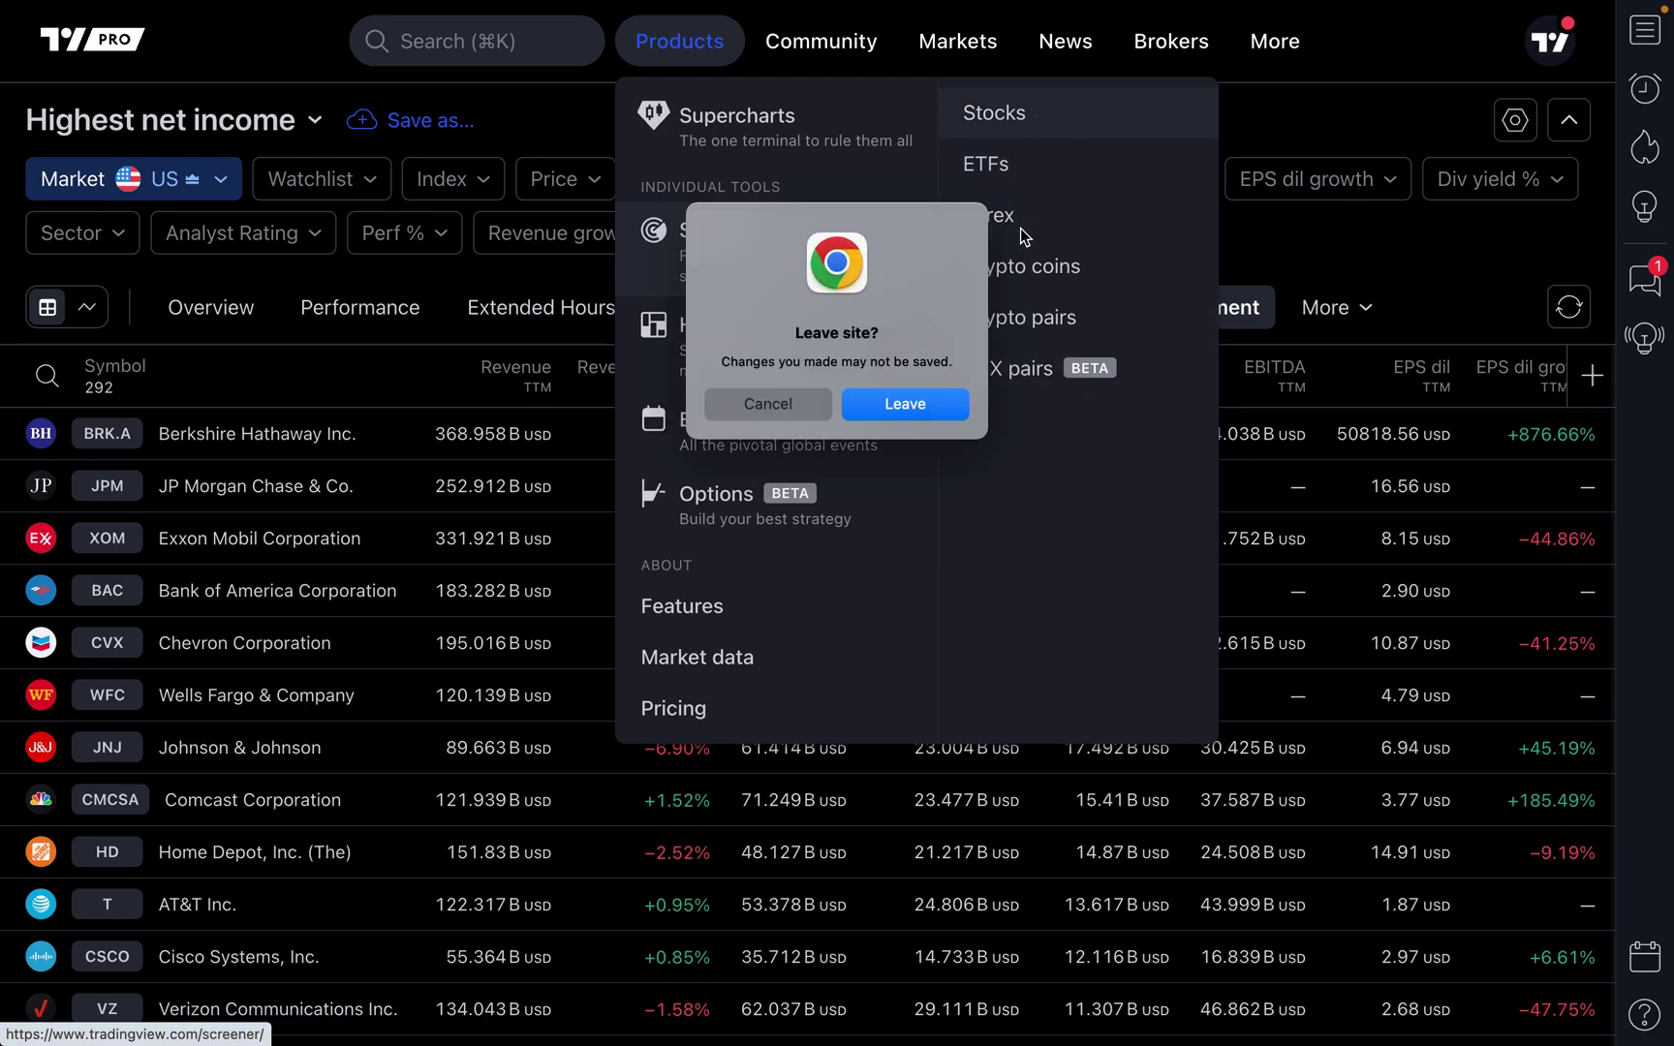
{"action": "left_click", "coordinate": [908, 408]}
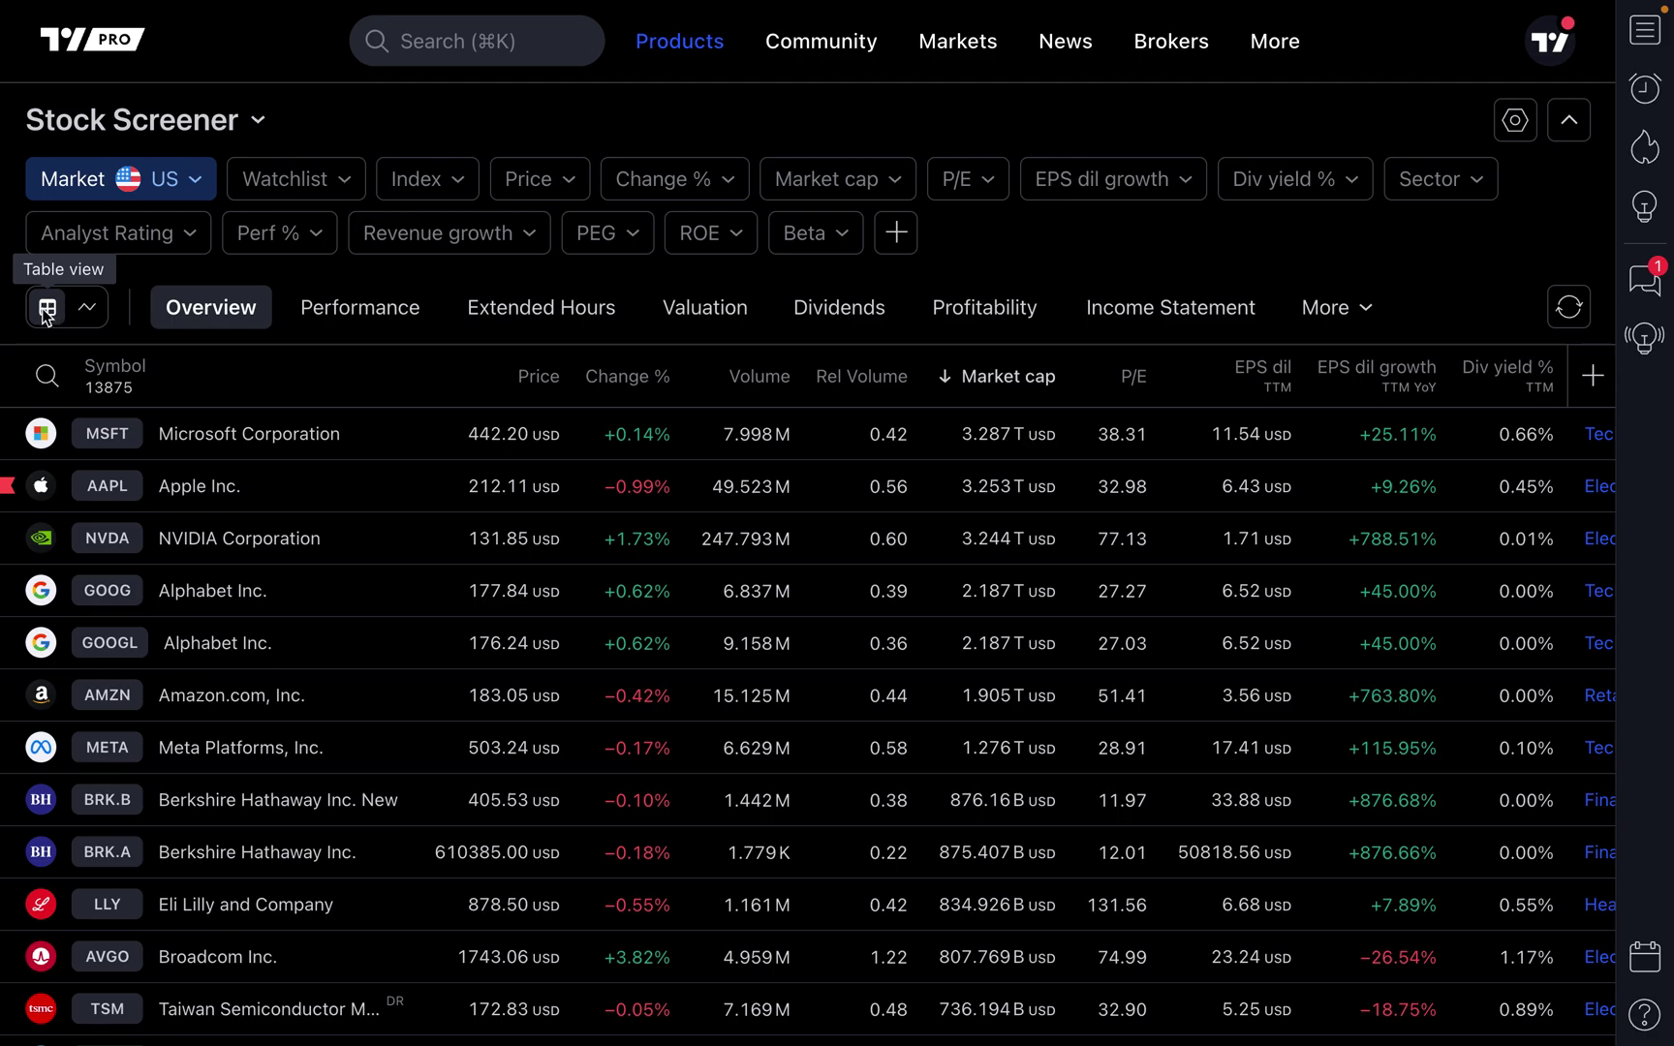
{"action": "left_click", "coordinate": [87, 311]}
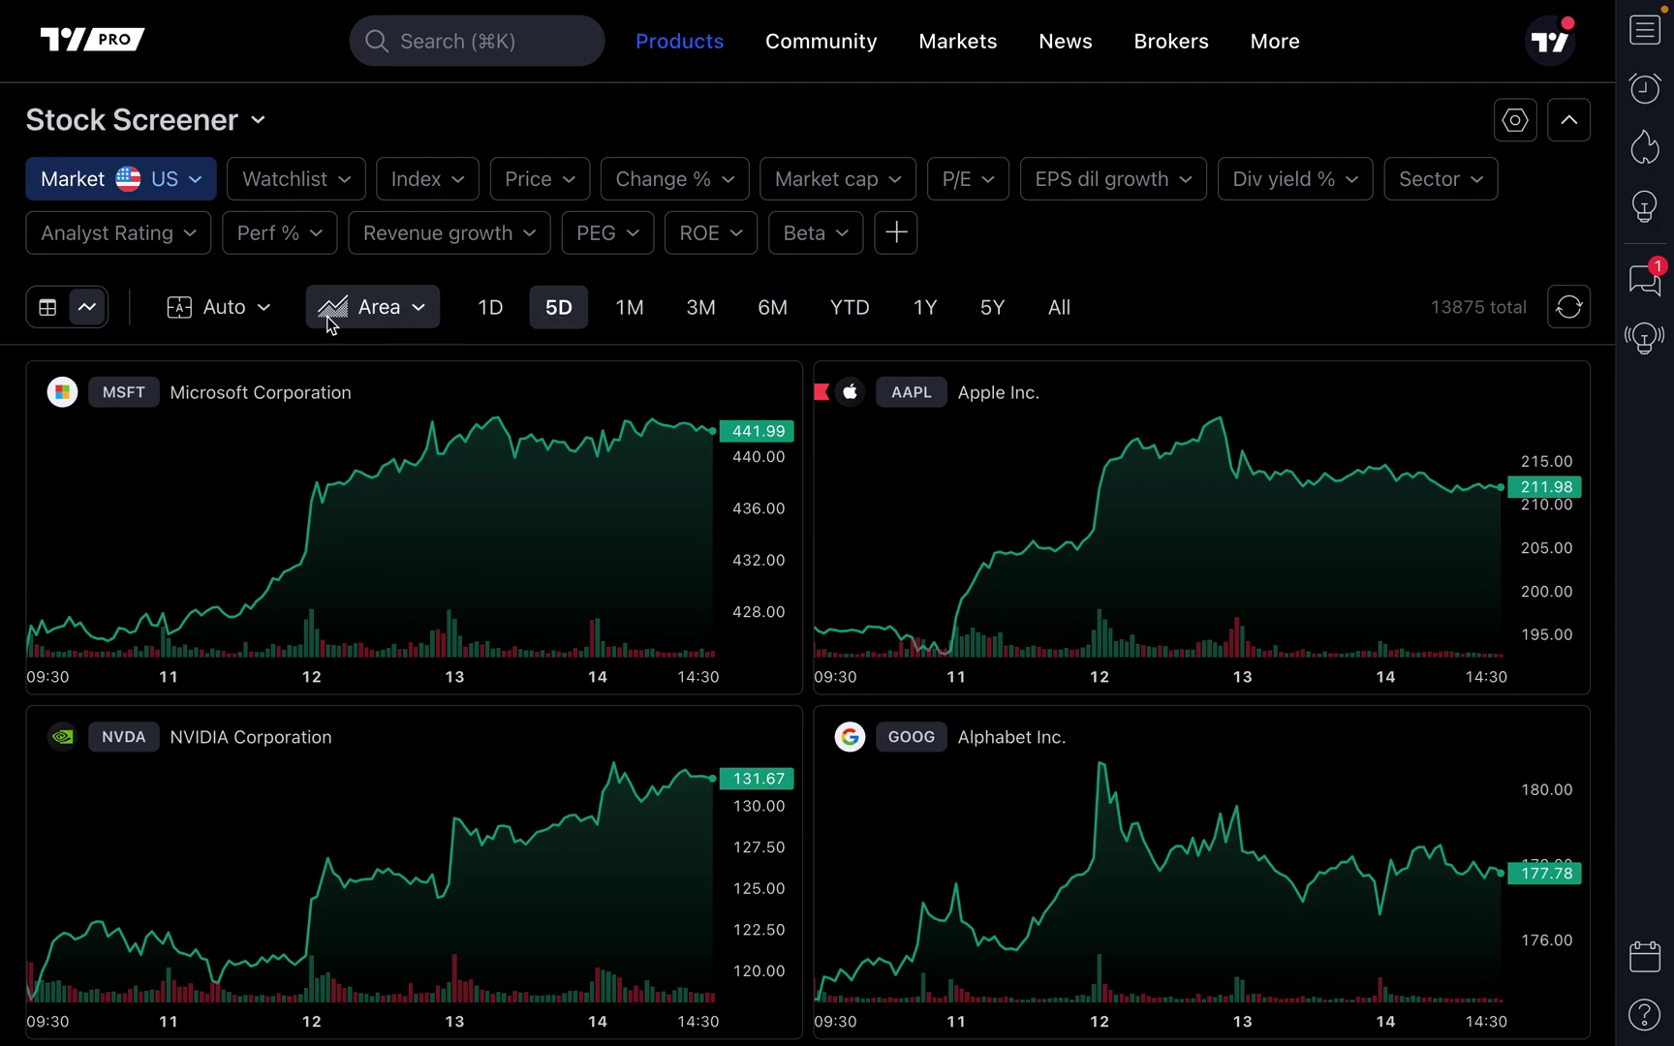
Step: Try custom 2×2 and 2×4 chart grids, then return the grid to Auto
{"action": "left_click", "coordinate": [254, 311]}
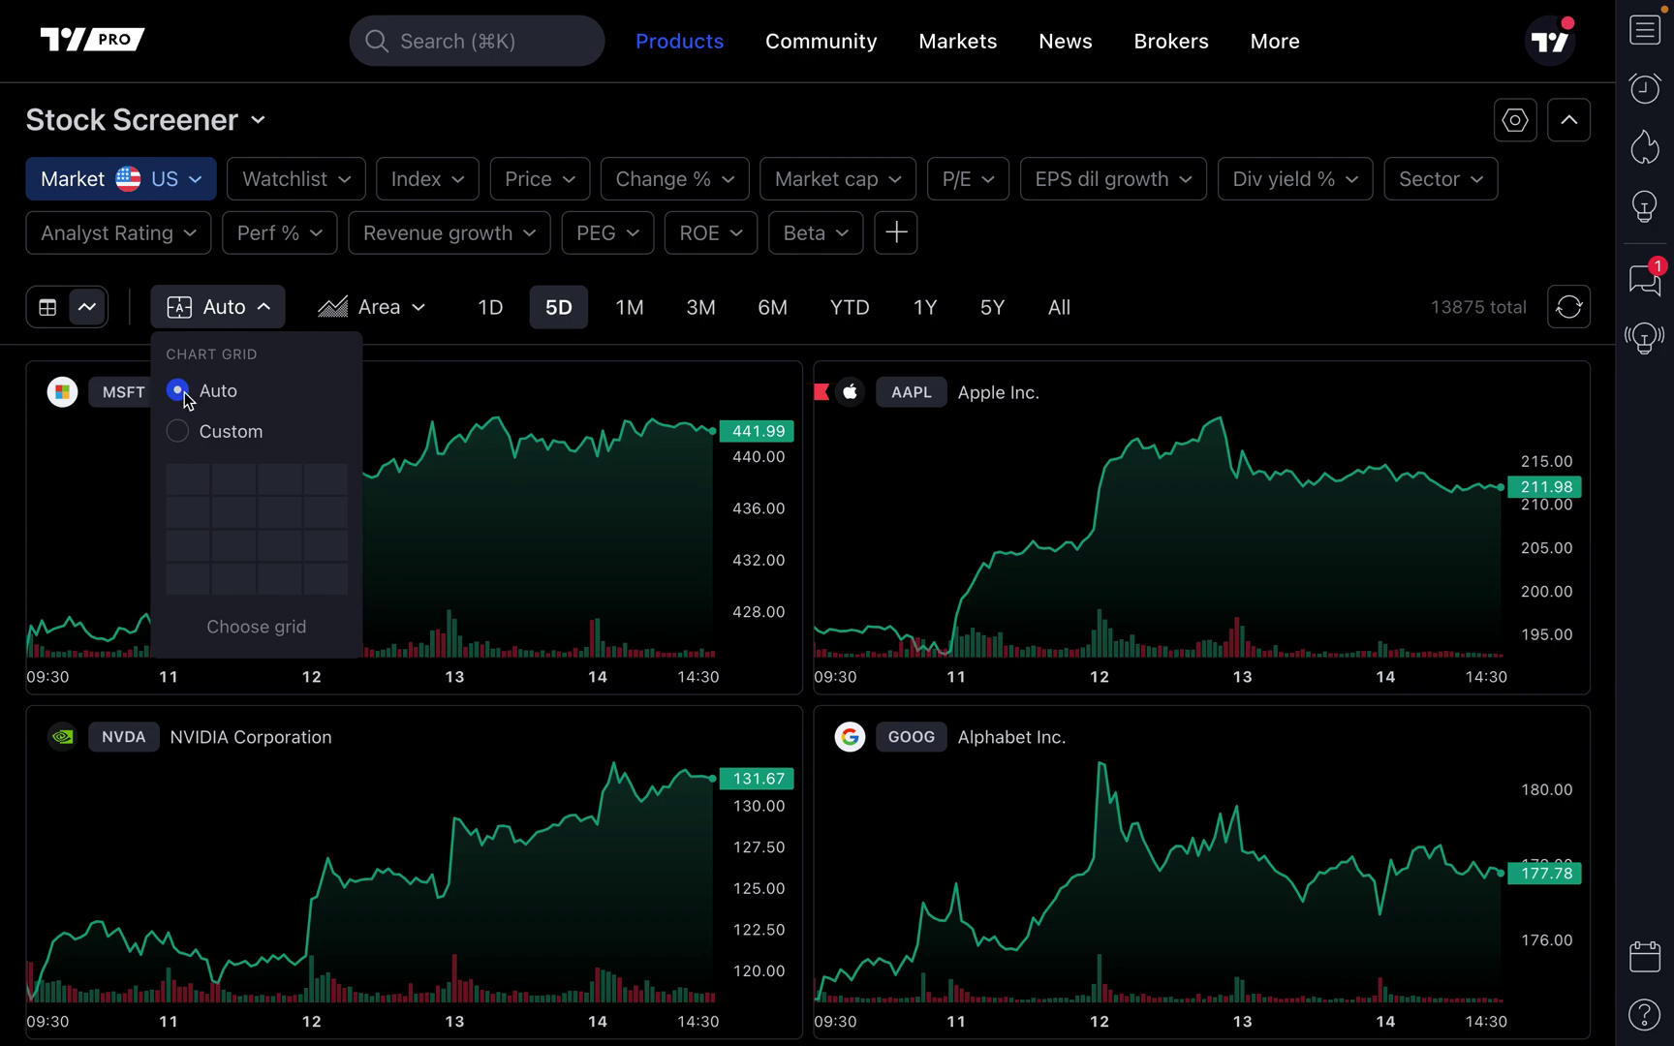
{"action": "left_click", "coordinate": [178, 438]}
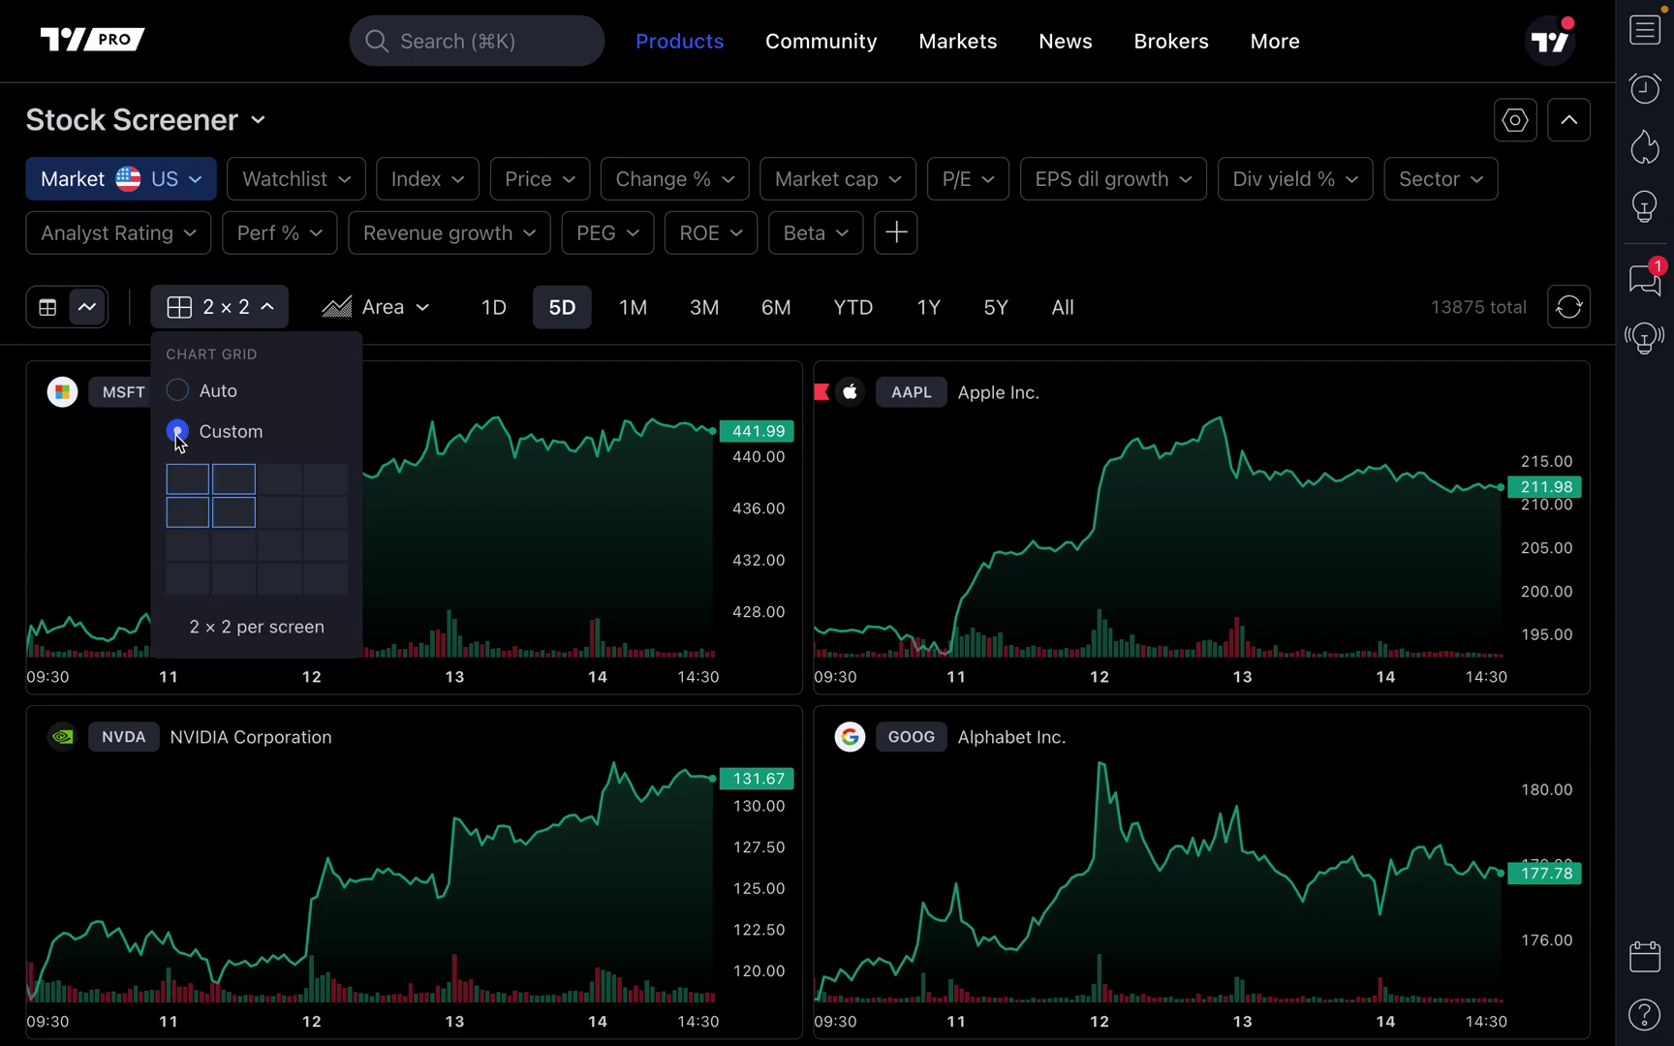
{"action": "left_click", "coordinate": [241, 585]}
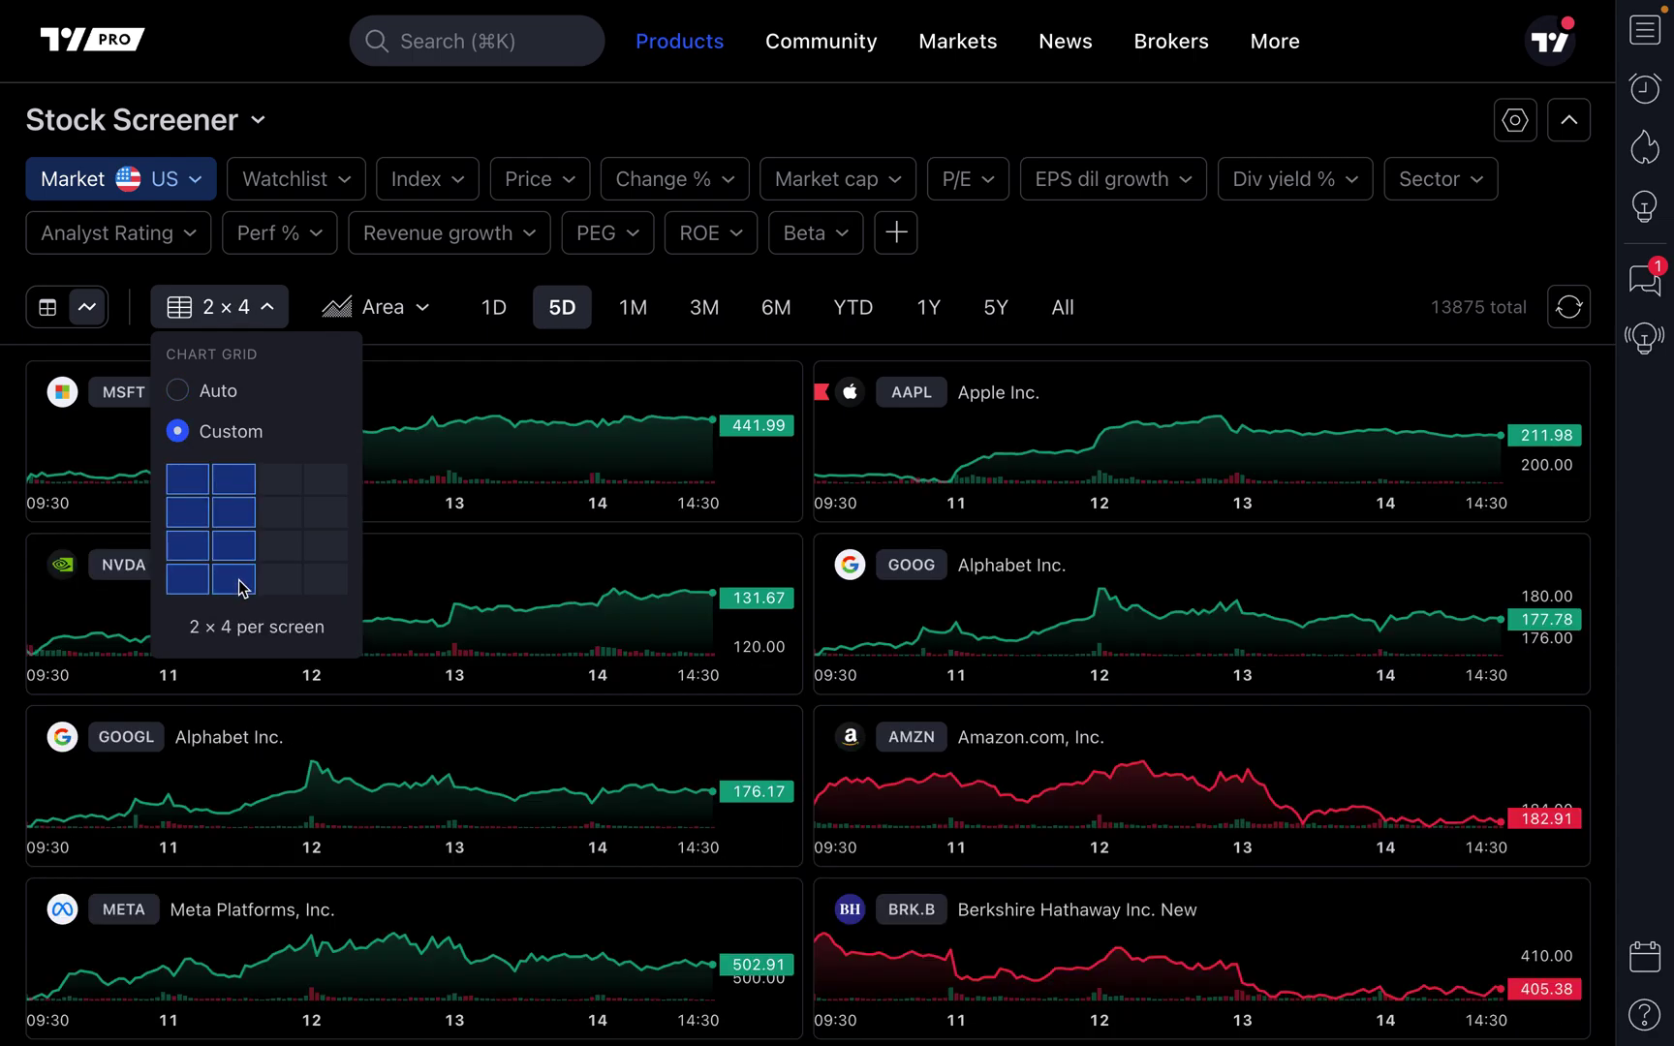
{"action": "left_click", "coordinate": [1045, 347]}
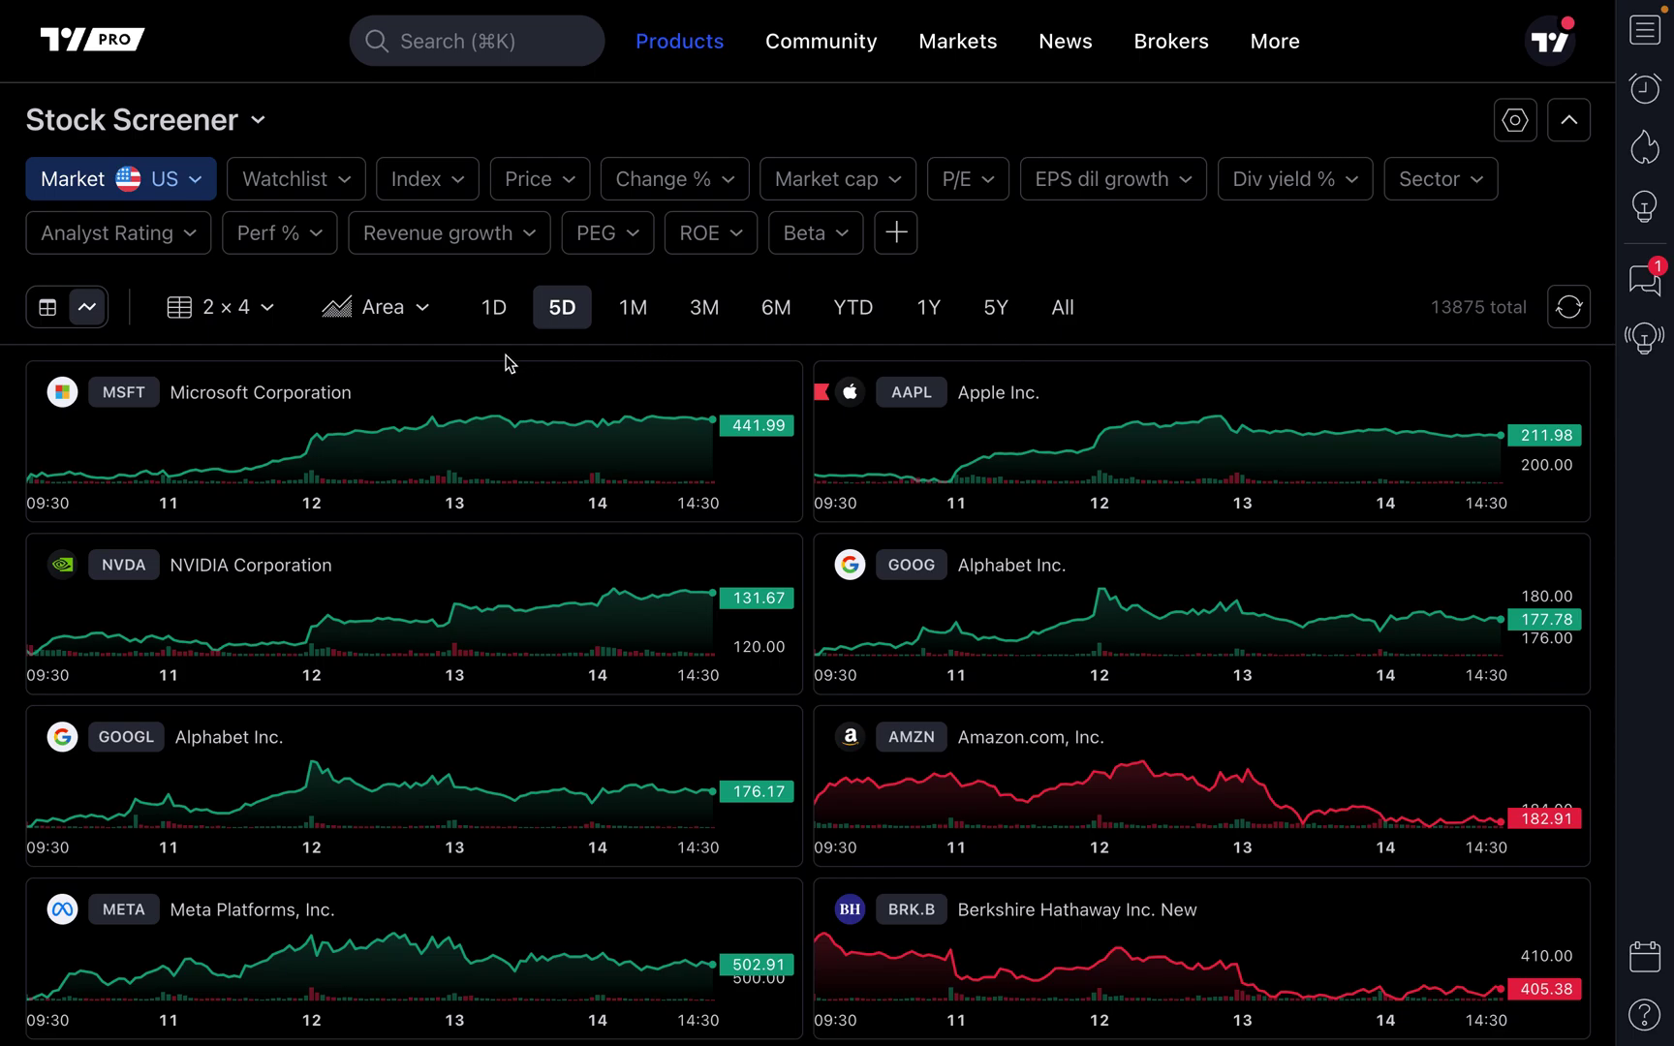
{"action": "left_click", "coordinate": [238, 308]}
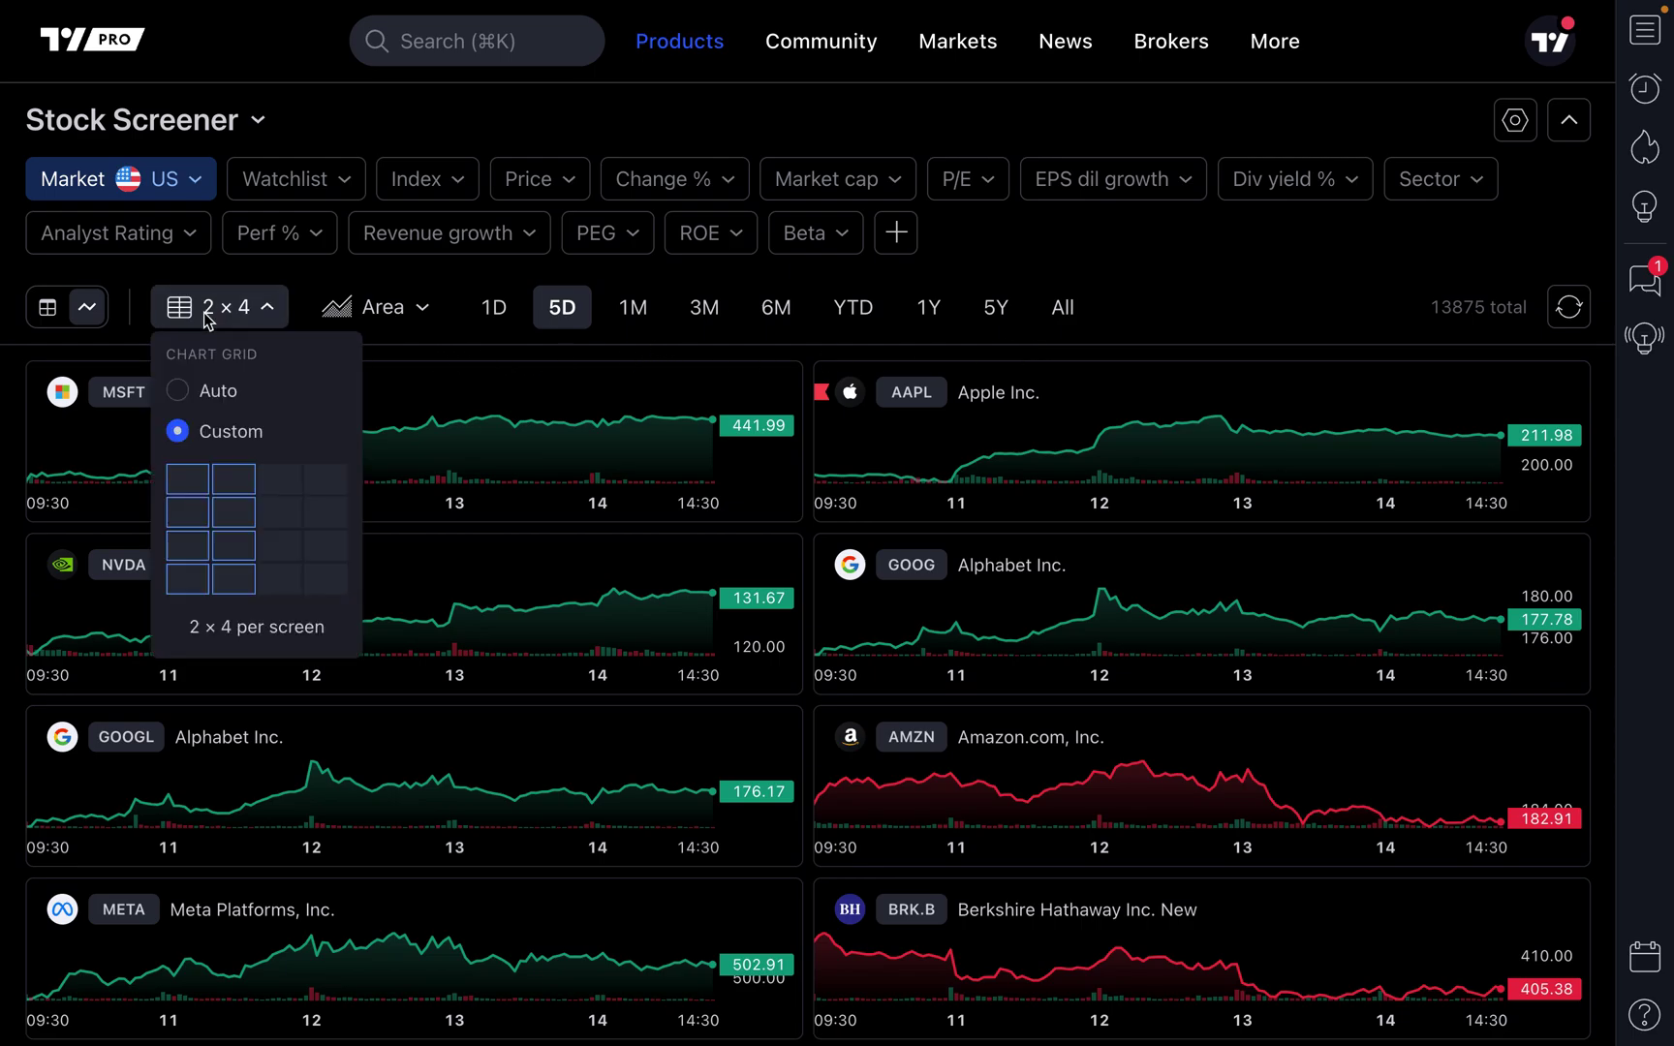
{"action": "left_click", "coordinate": [205, 393]}
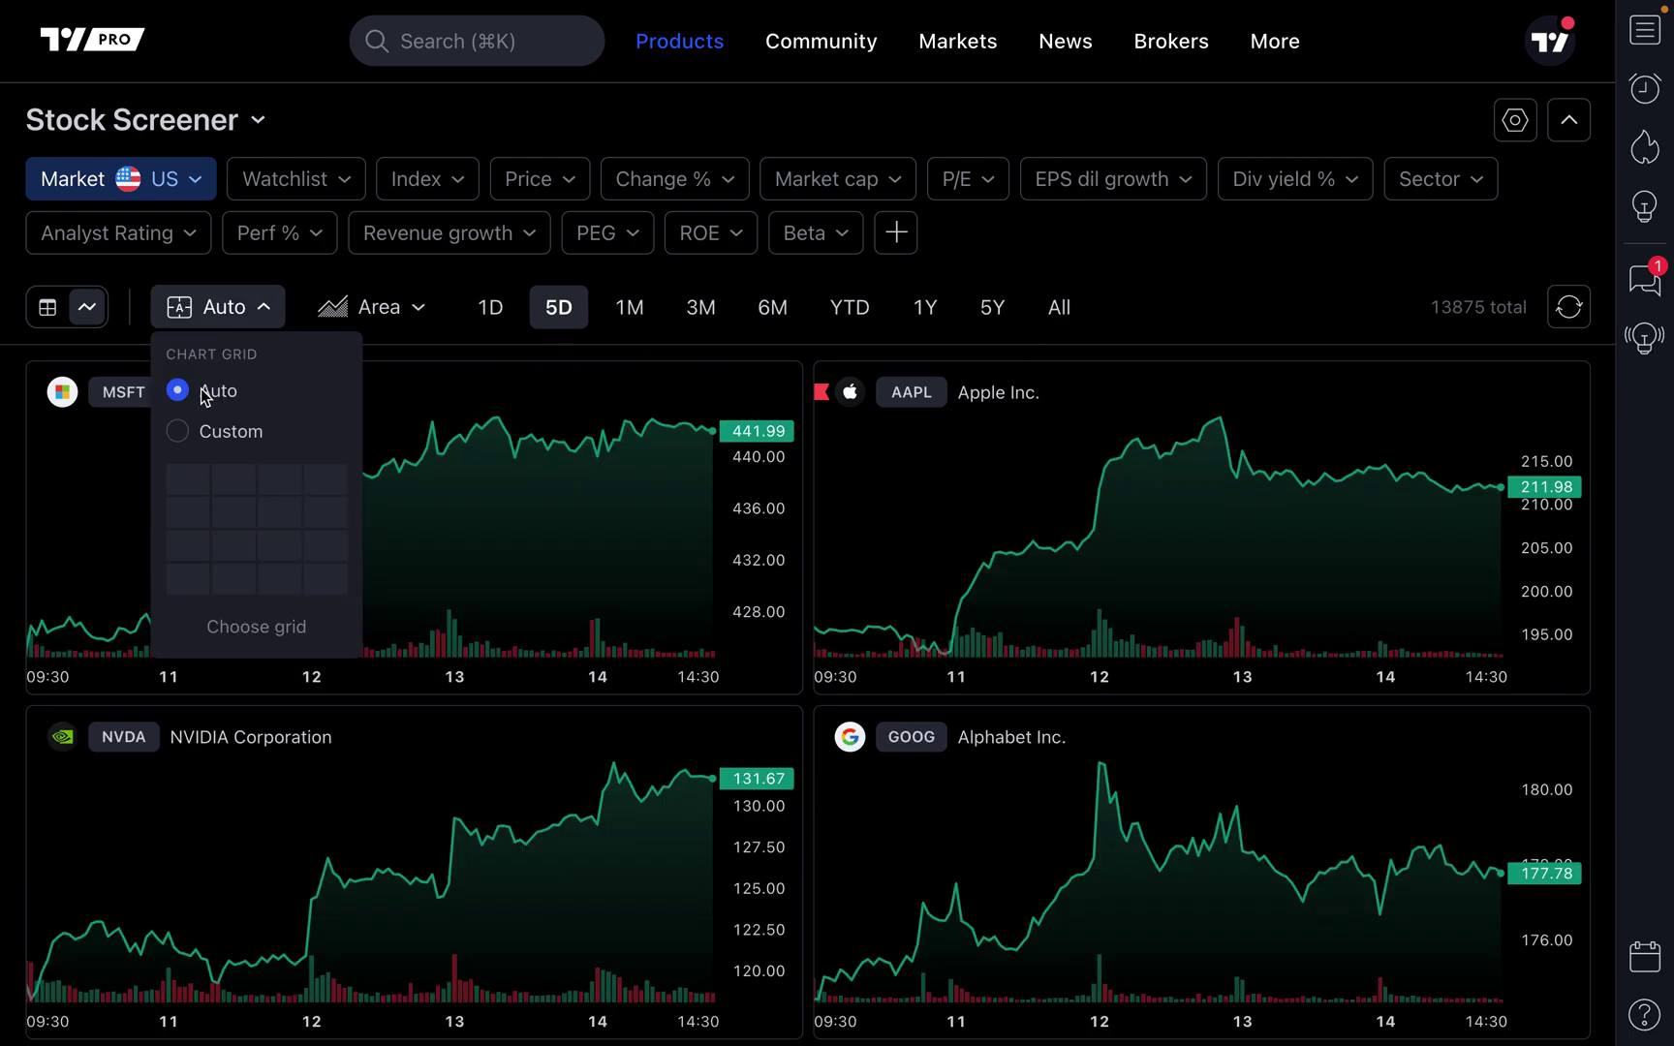
{"action": "left_click", "coordinate": [1248, 332]}
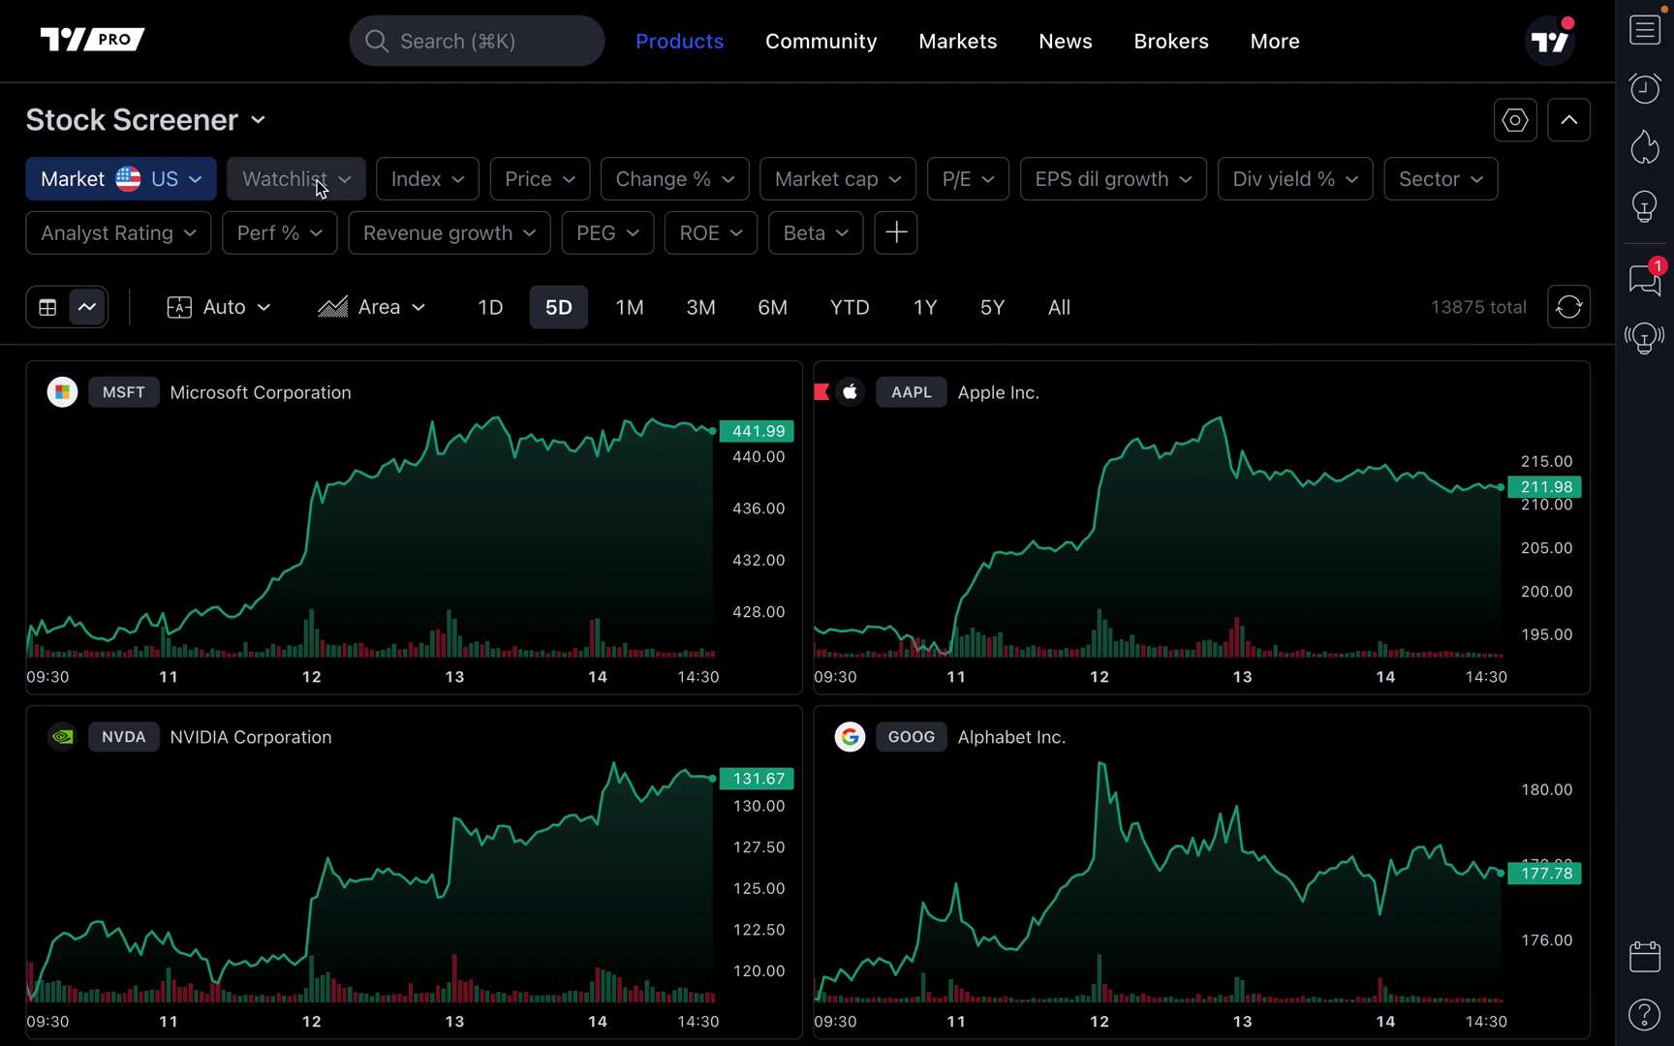
{"action": "left_click", "coordinate": [223, 127]}
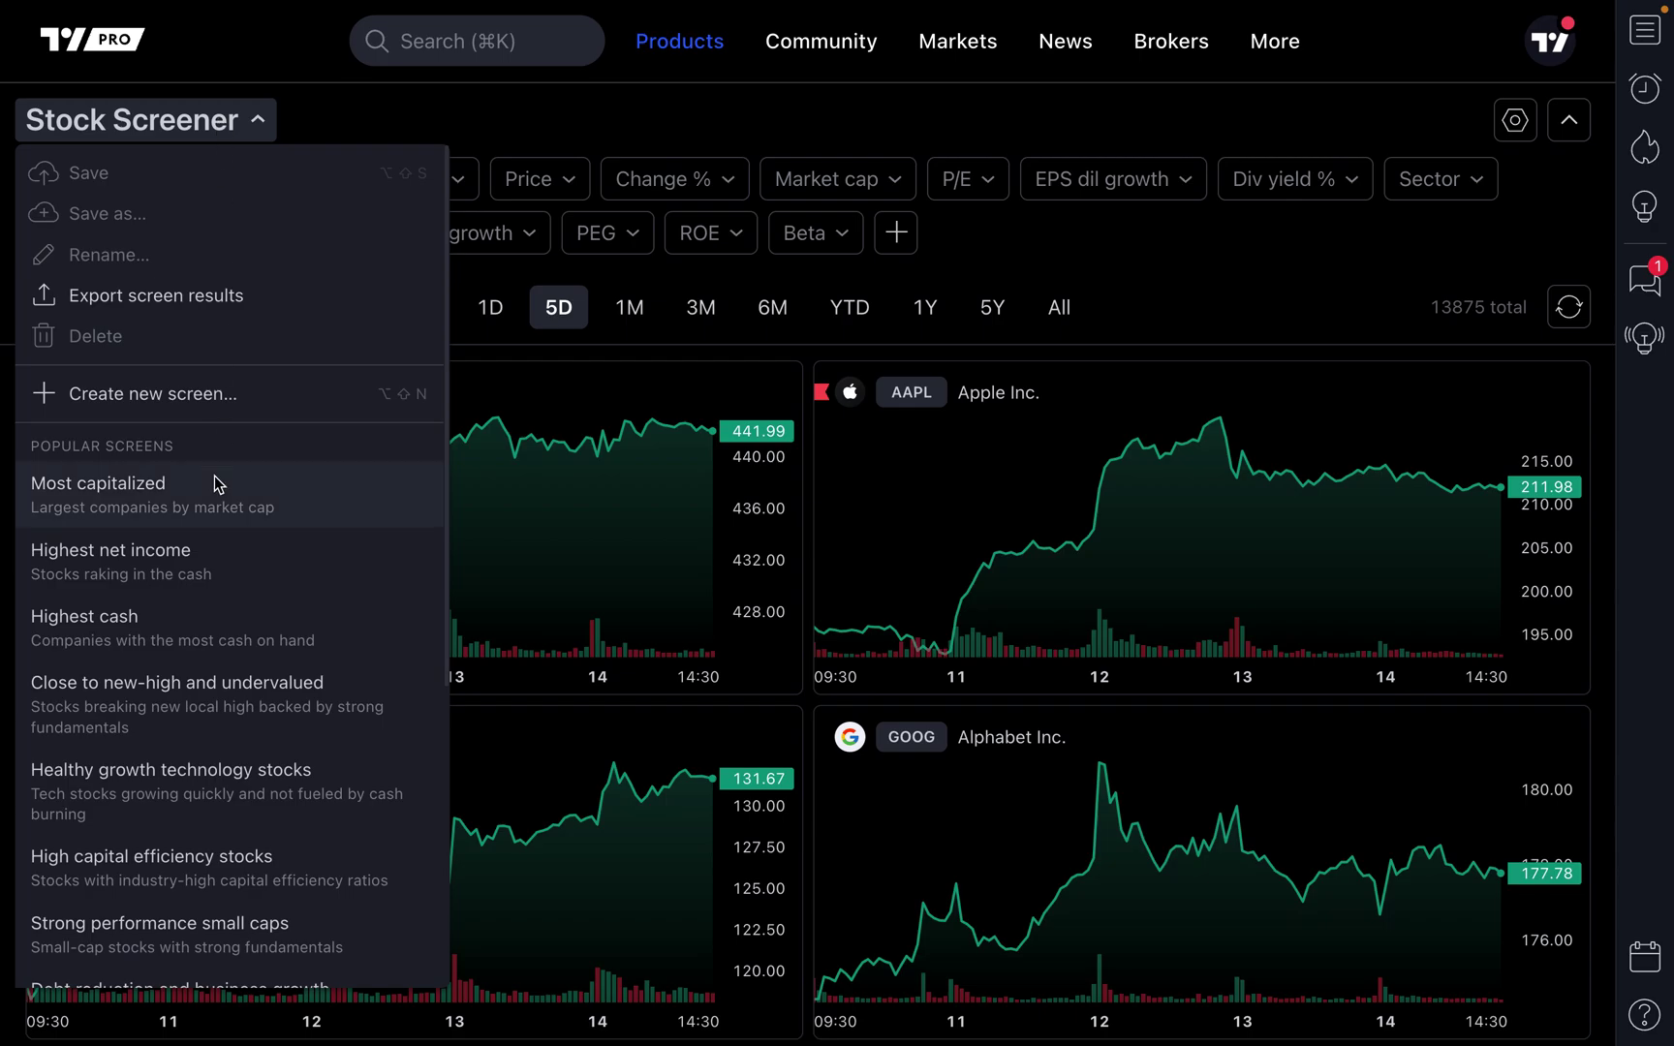
Step: Set the Market cap filter to '200B and above' and view the 92 stocks as a table
{"action": "left_click", "coordinate": [573, 118]}
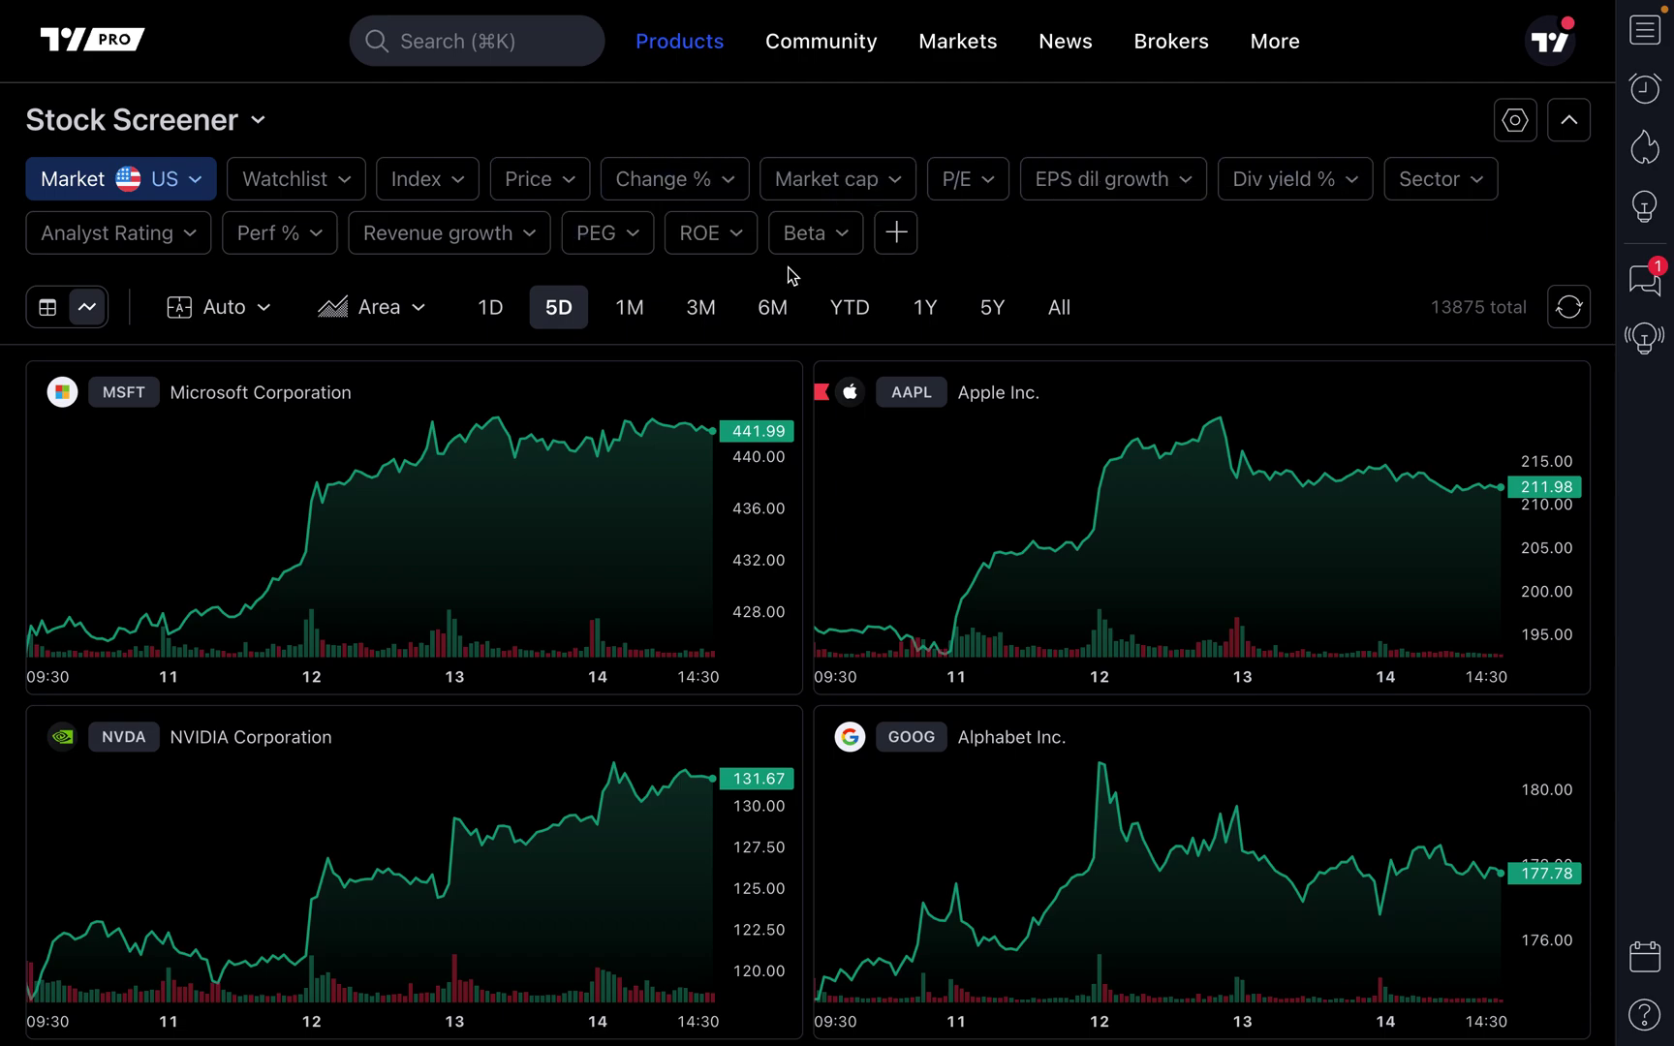
{"action": "left_click", "coordinate": [823, 183]}
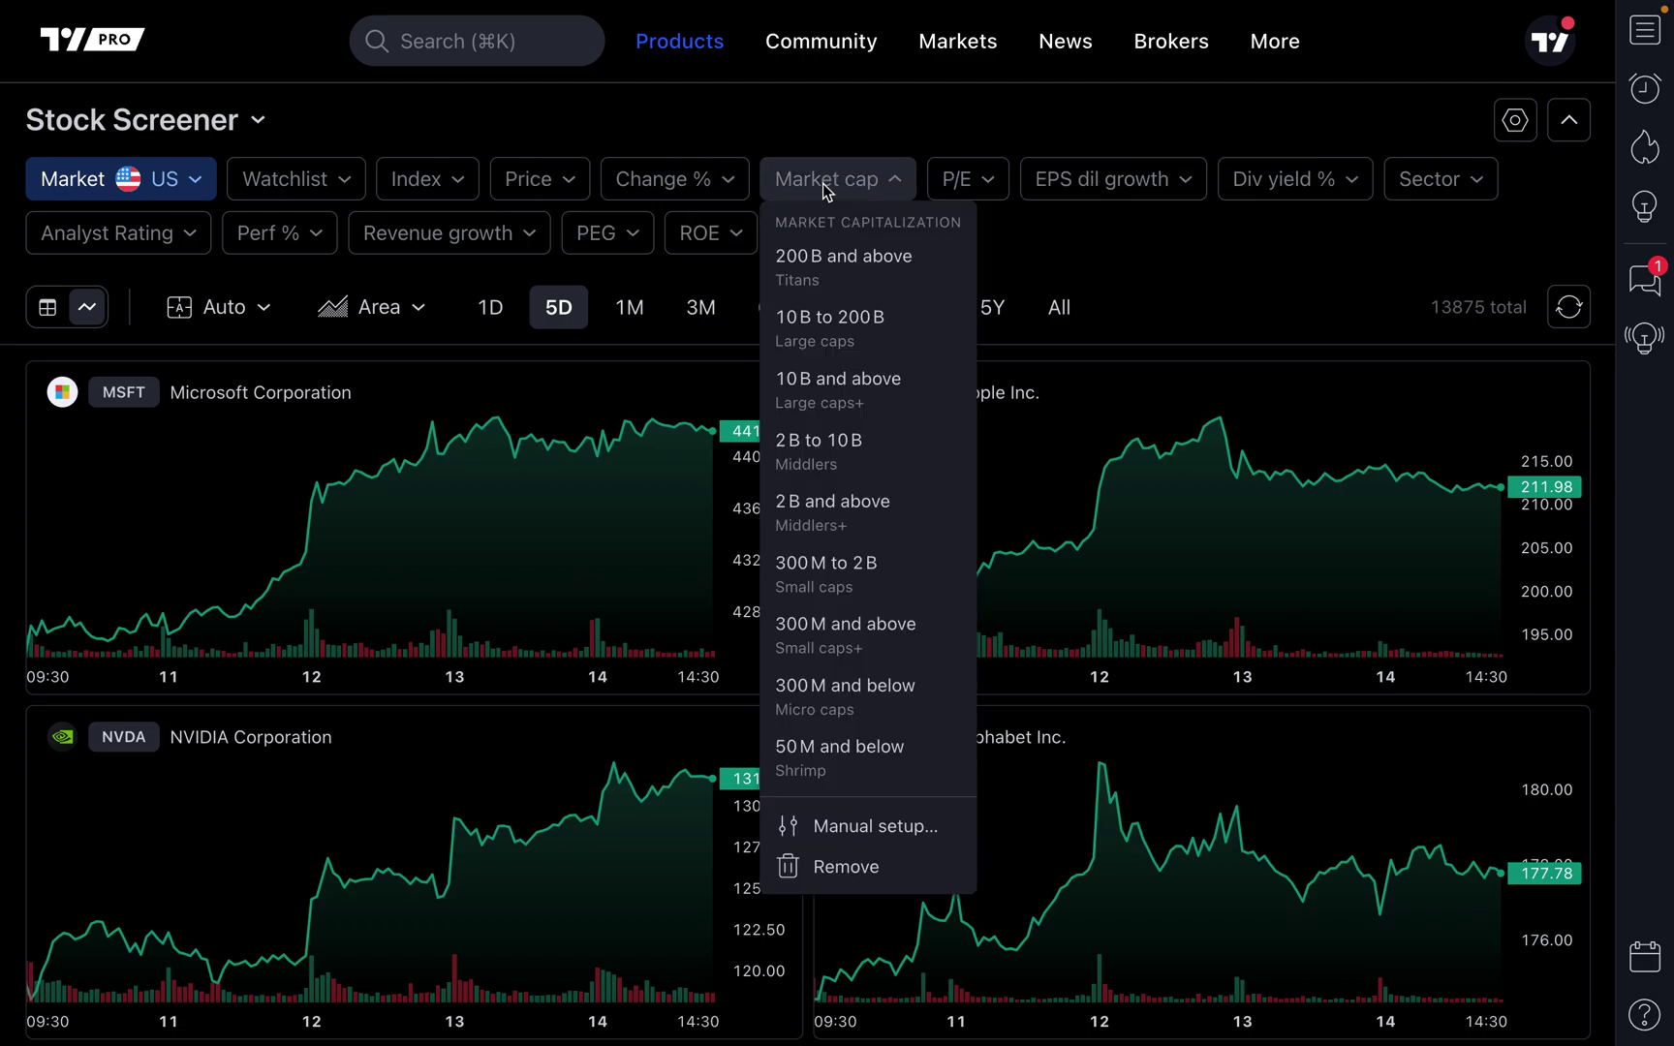
{"action": "left_click", "coordinate": [832, 269]}
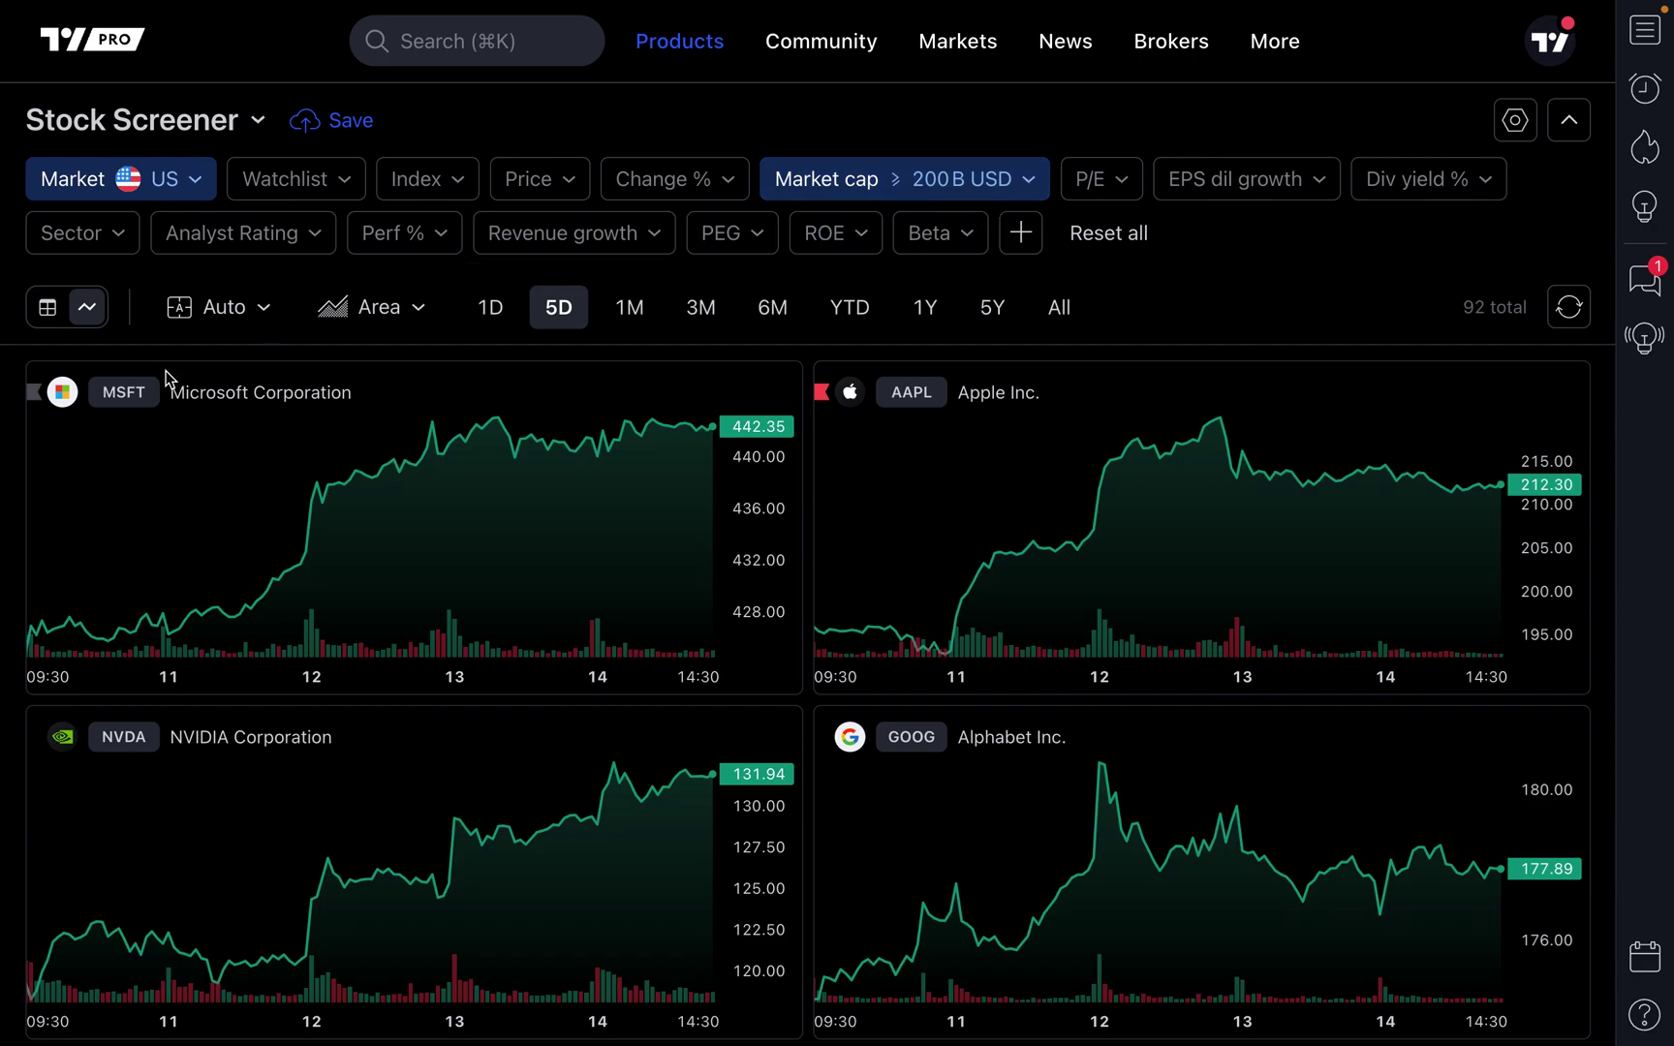
{"action": "left_click", "coordinate": [43, 312]}
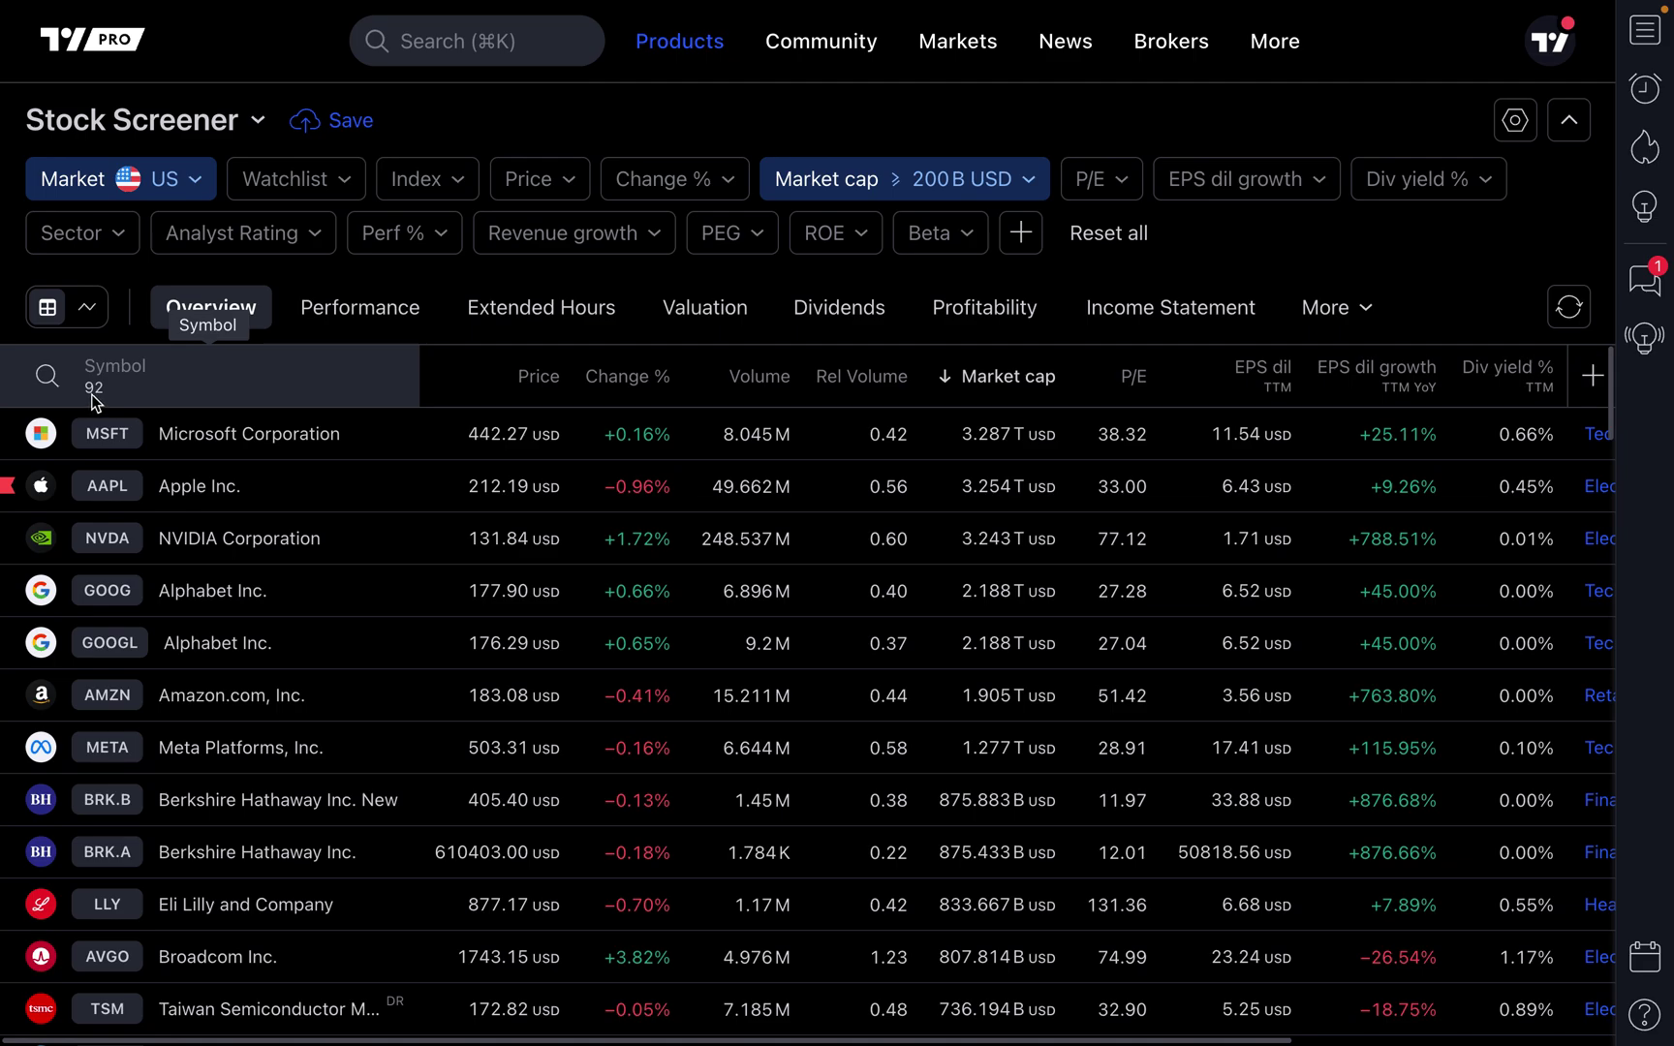
Step: Clear and reapply the '200B and above' market cap filter, then bring up the P/E choices
{"action": "left_click", "coordinate": [978, 176]}
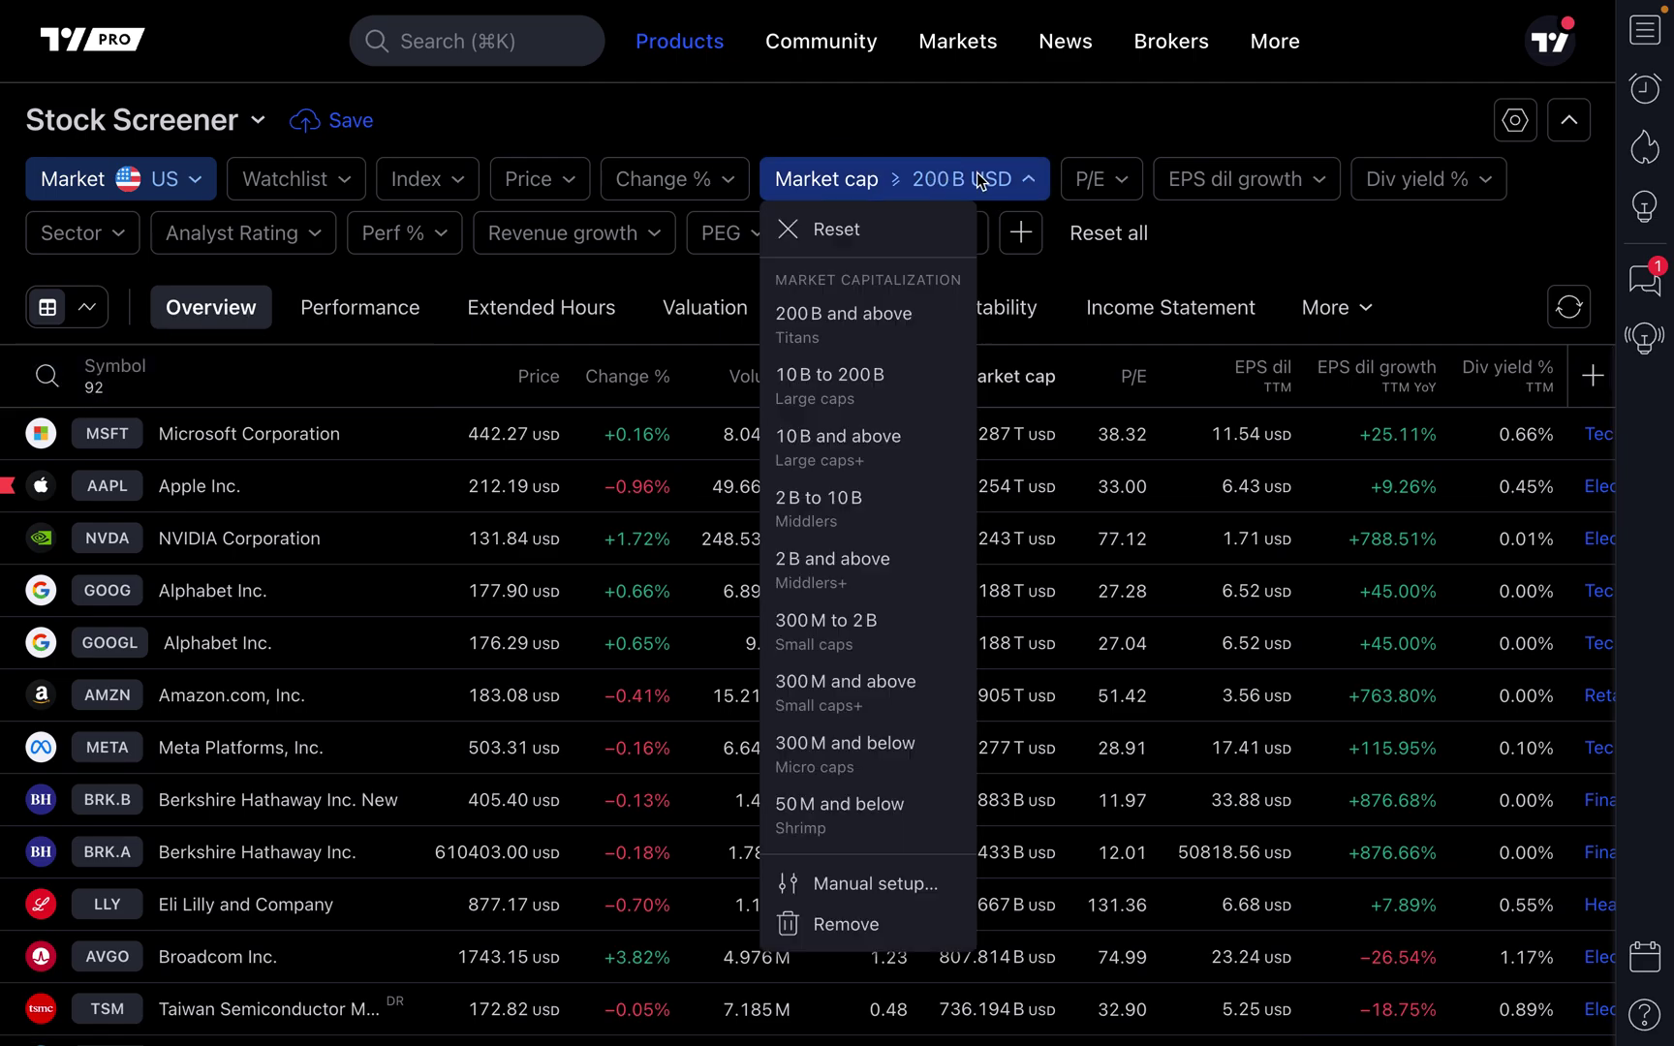
{"action": "left_click", "coordinate": [829, 229]}
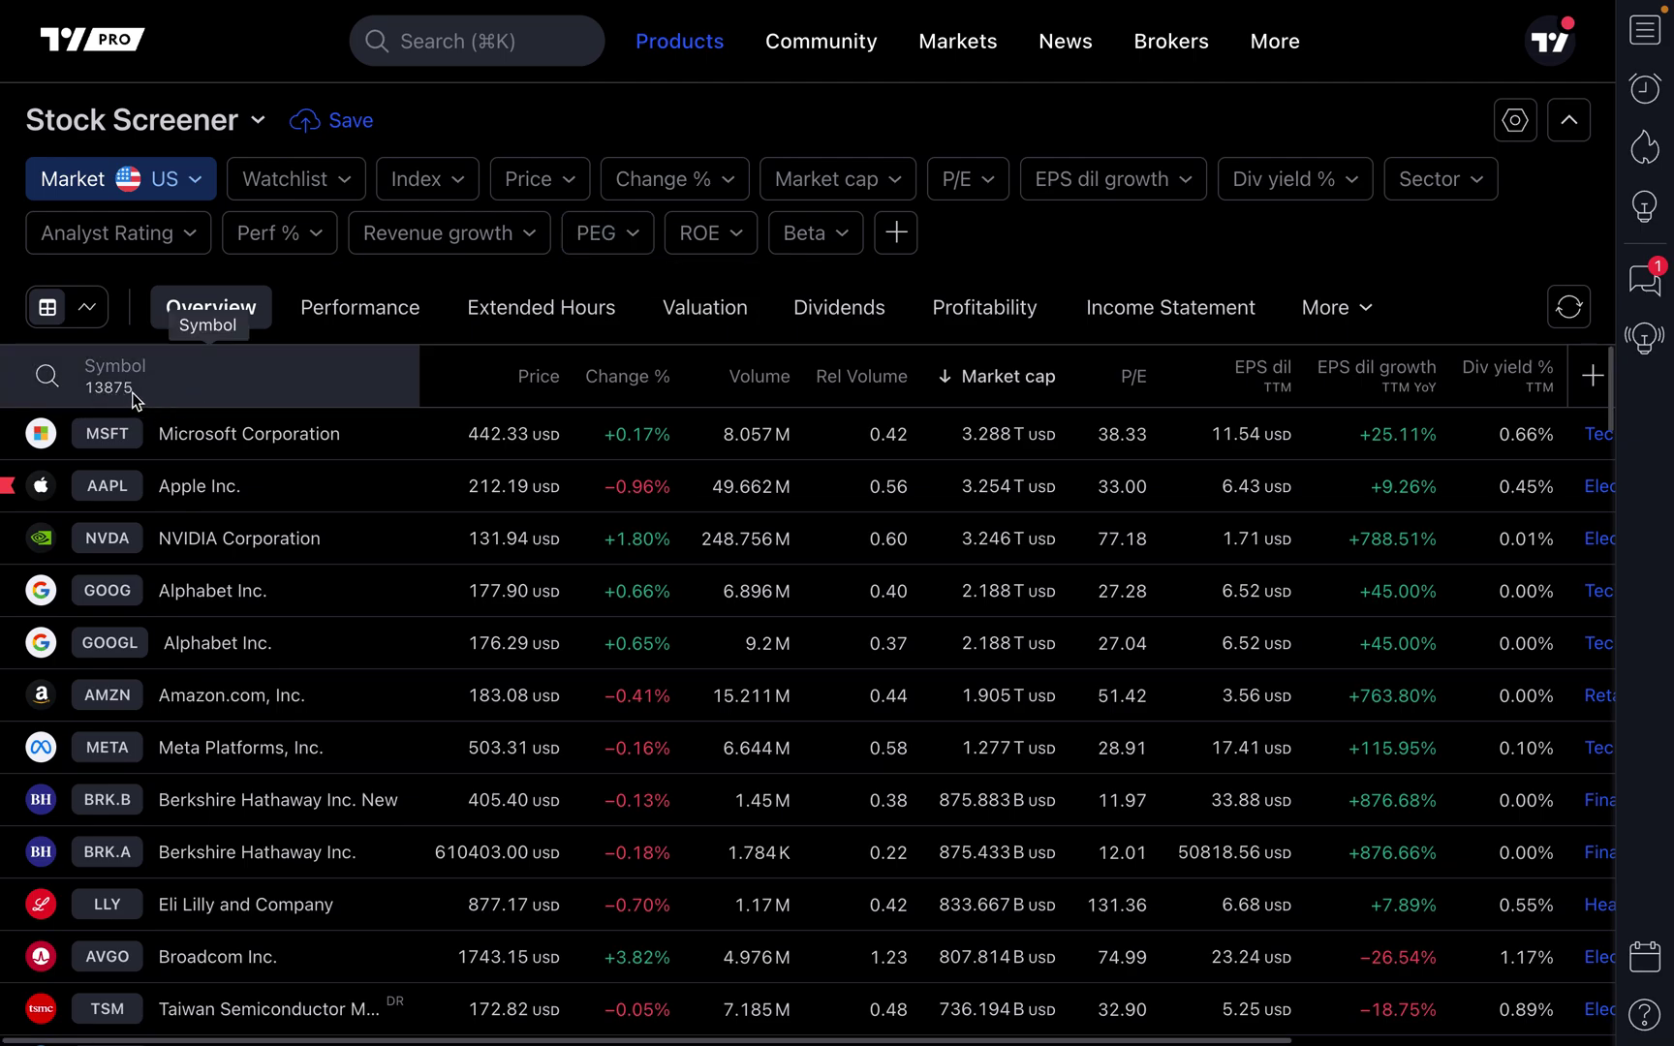
{"action": "left_click", "coordinate": [845, 178]}
{"action": "left_click", "coordinate": [857, 258]}
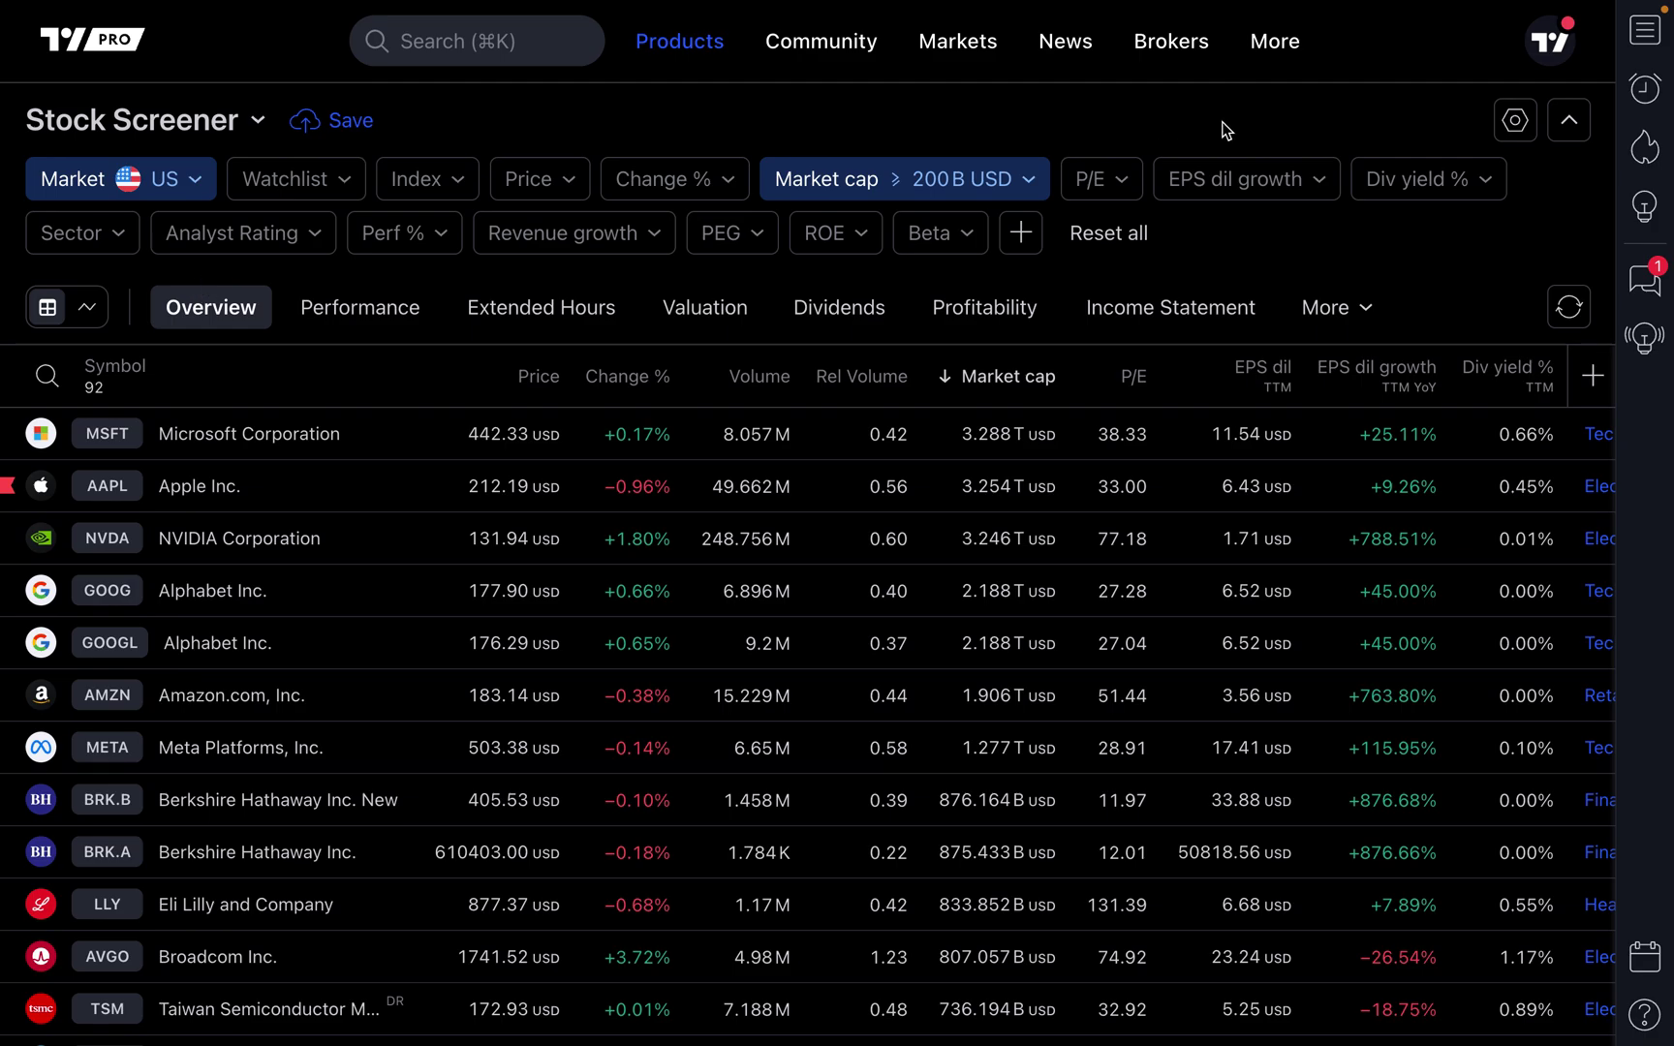
{"action": "left_click", "coordinate": [1091, 180]}
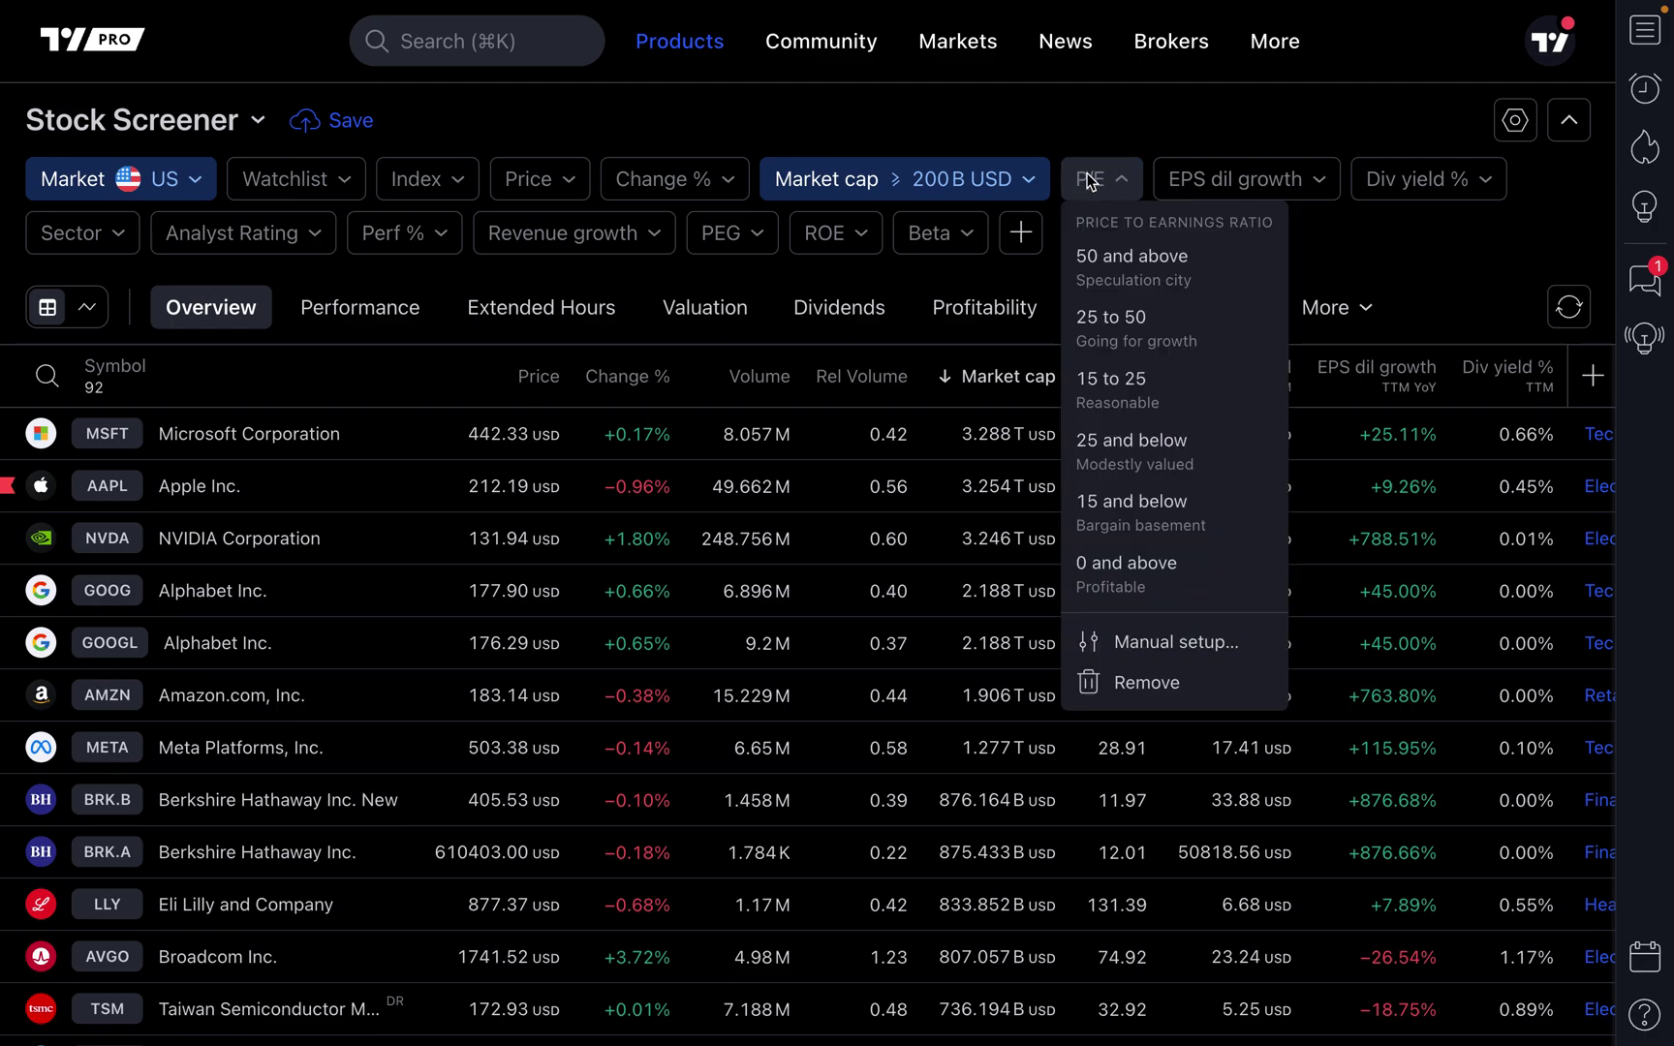
Step: Choose '15 and below' in the P/E filter, leaving 36 stocks
{"action": "left_click", "coordinate": [1112, 509]}
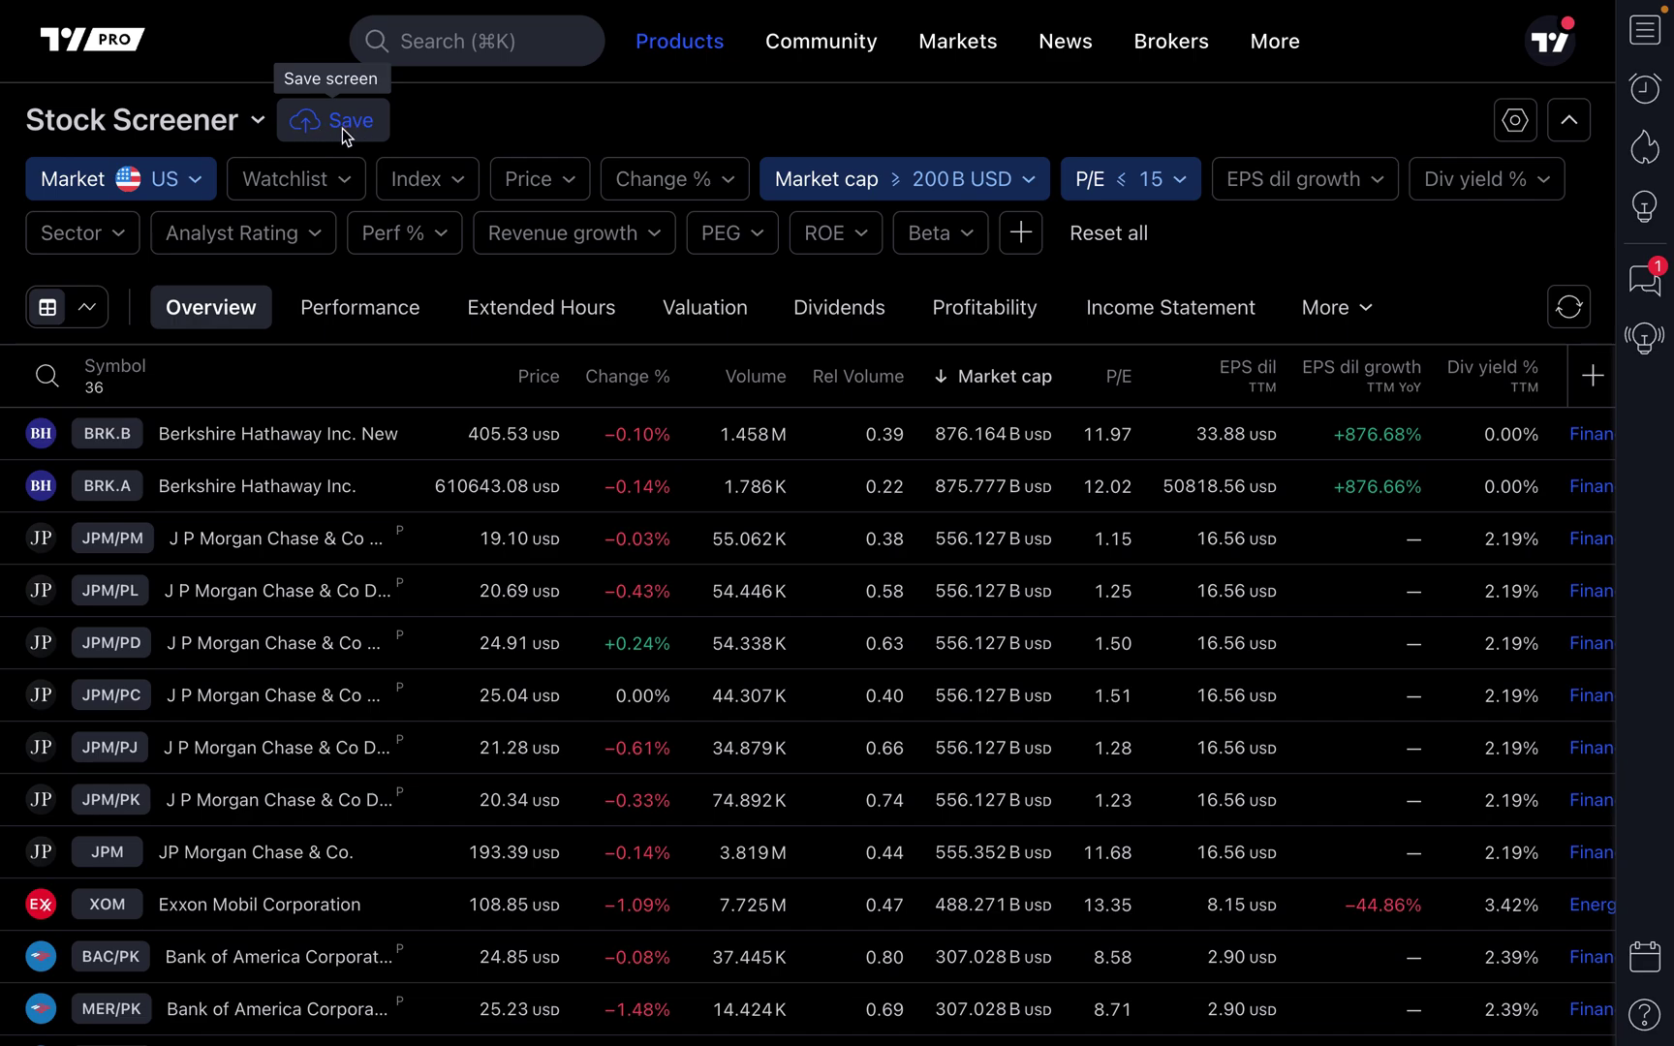
Step: Load the 'Highest net income' preset from Popular screens, choosing Don't save for the filter changes
{"action": "left_click", "coordinate": [256, 123]}
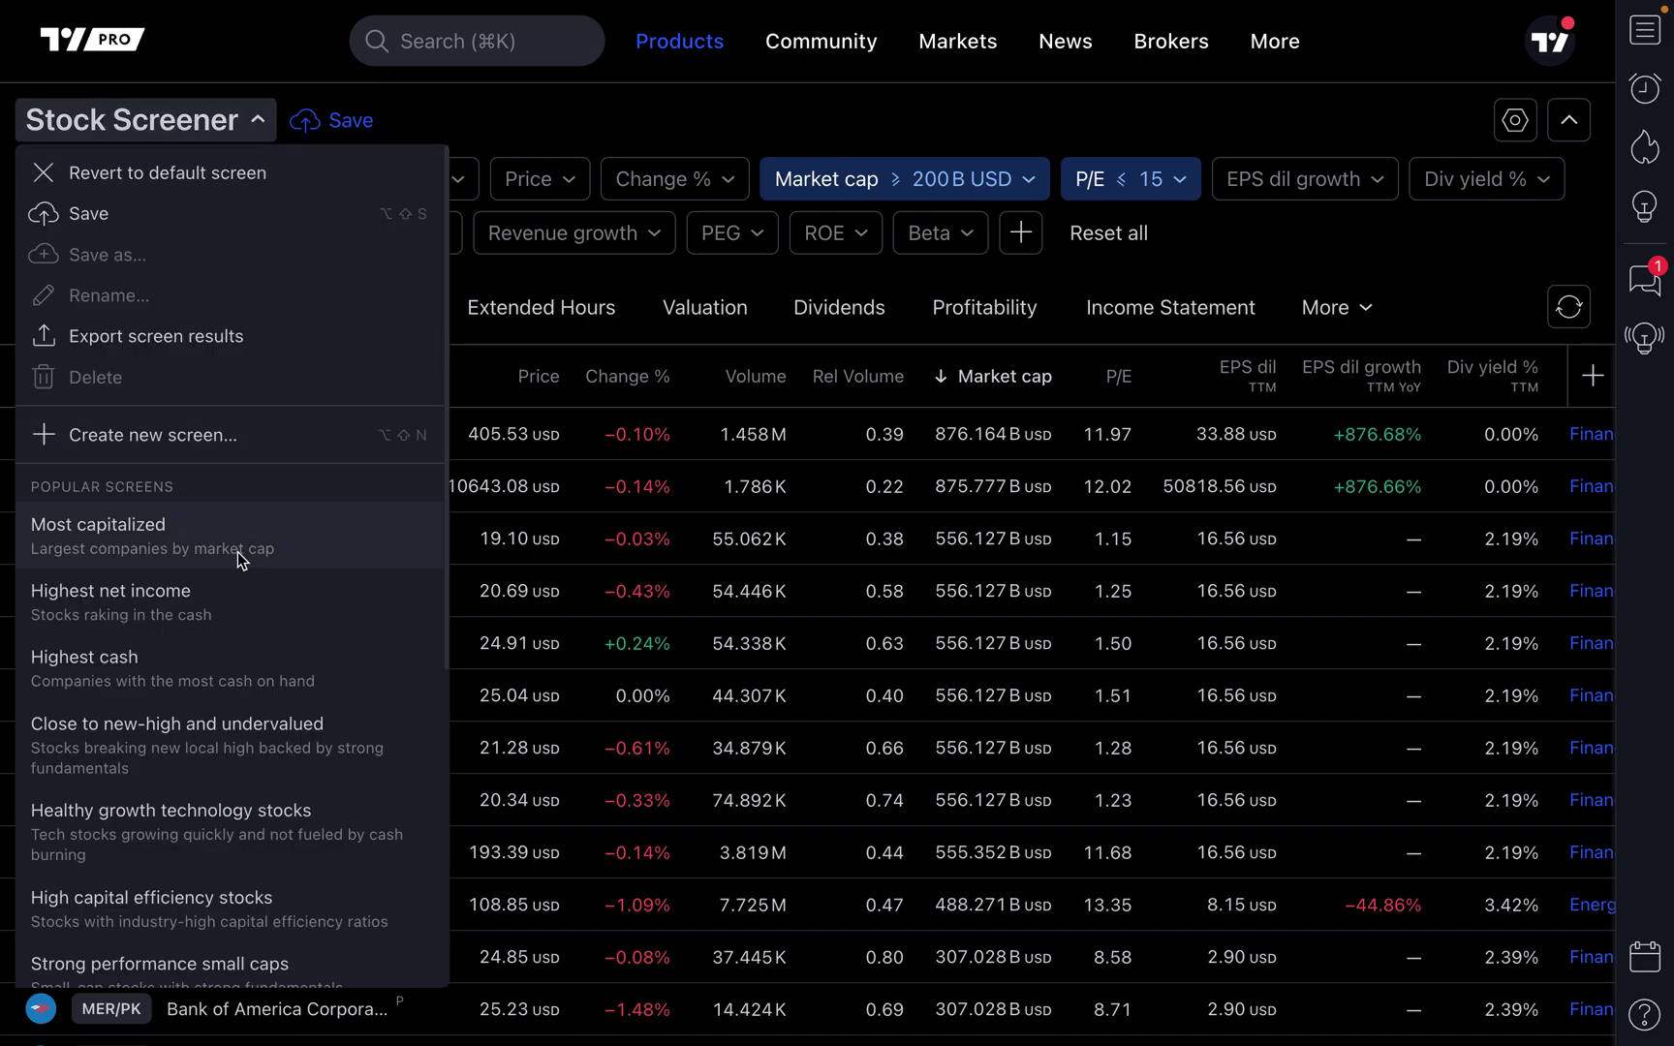
{"action": "left_click", "coordinate": [226, 122]}
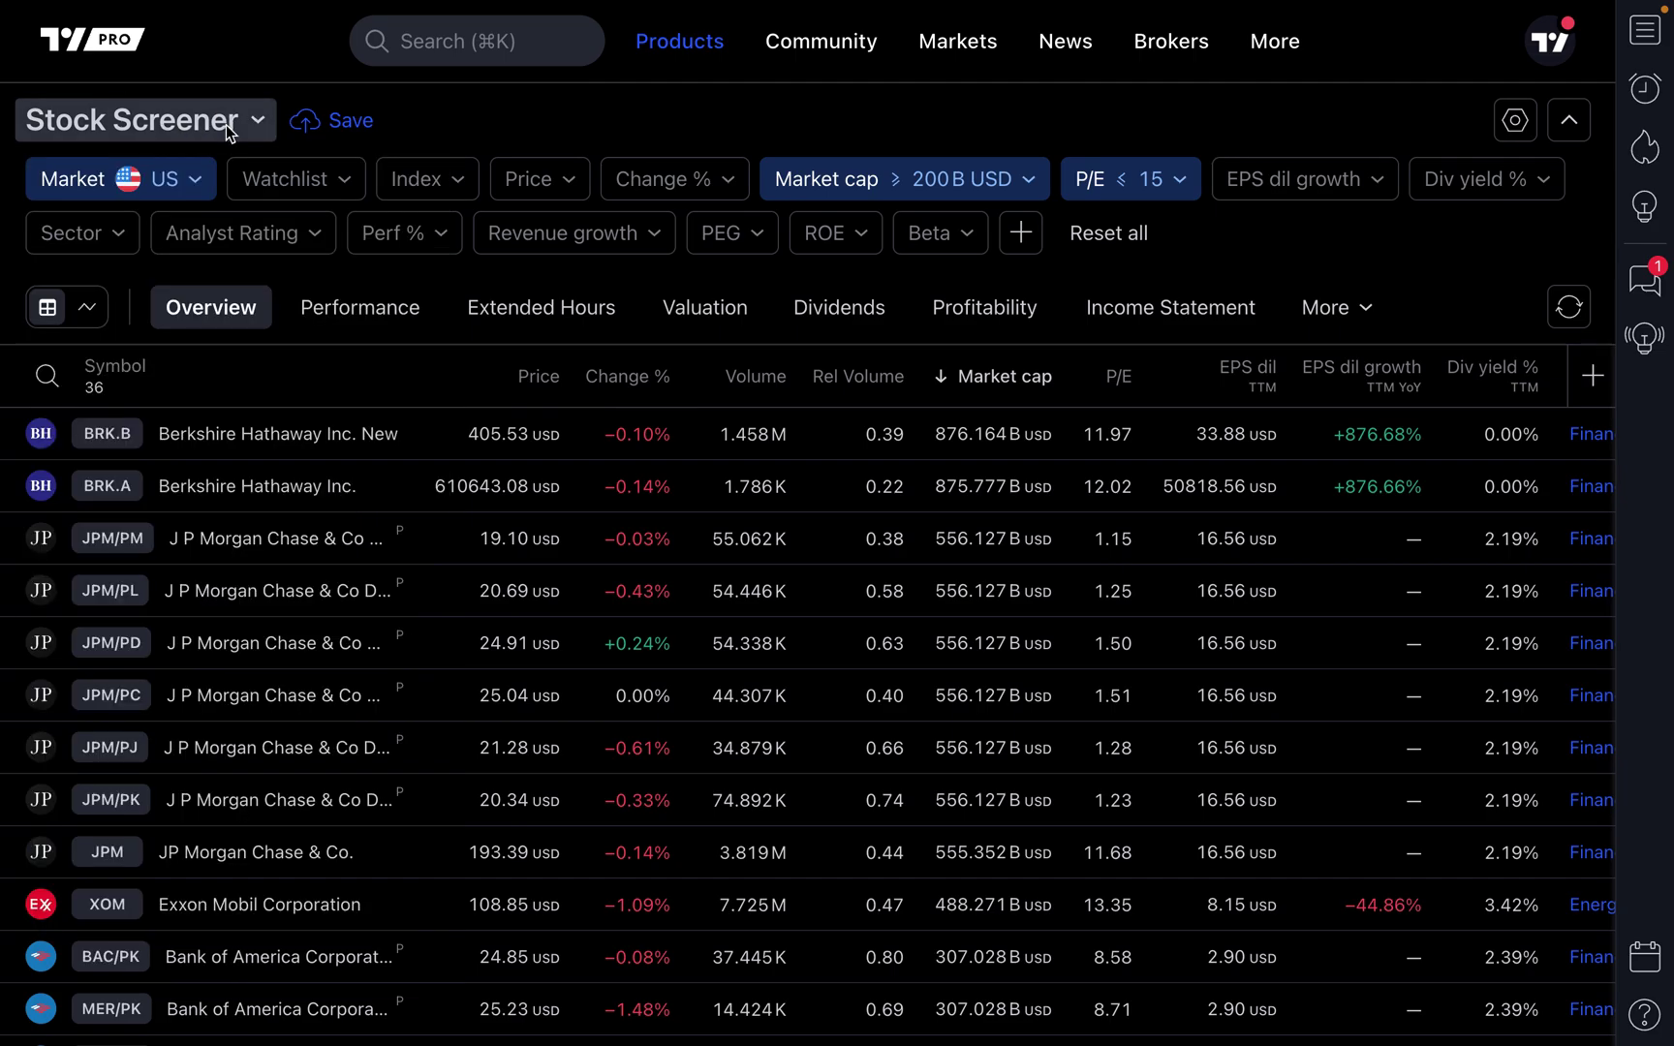
{"action": "left_click", "coordinate": [227, 124]}
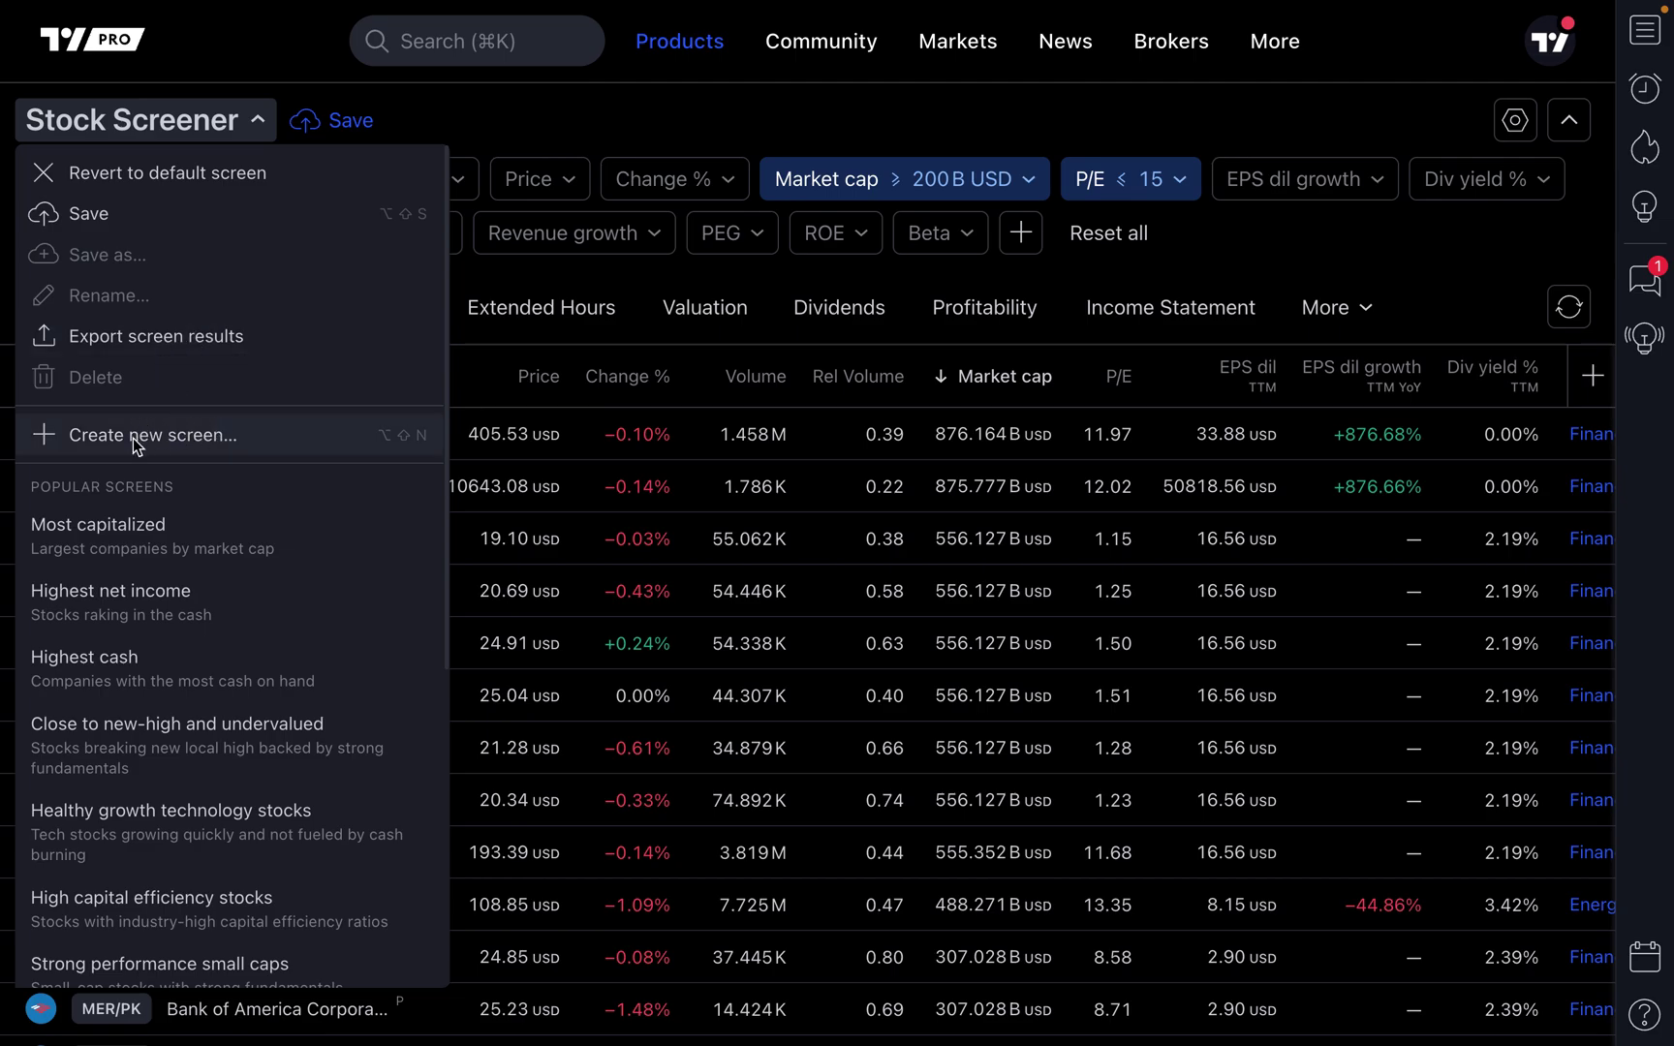
{"action": "left_click", "coordinate": [164, 620]}
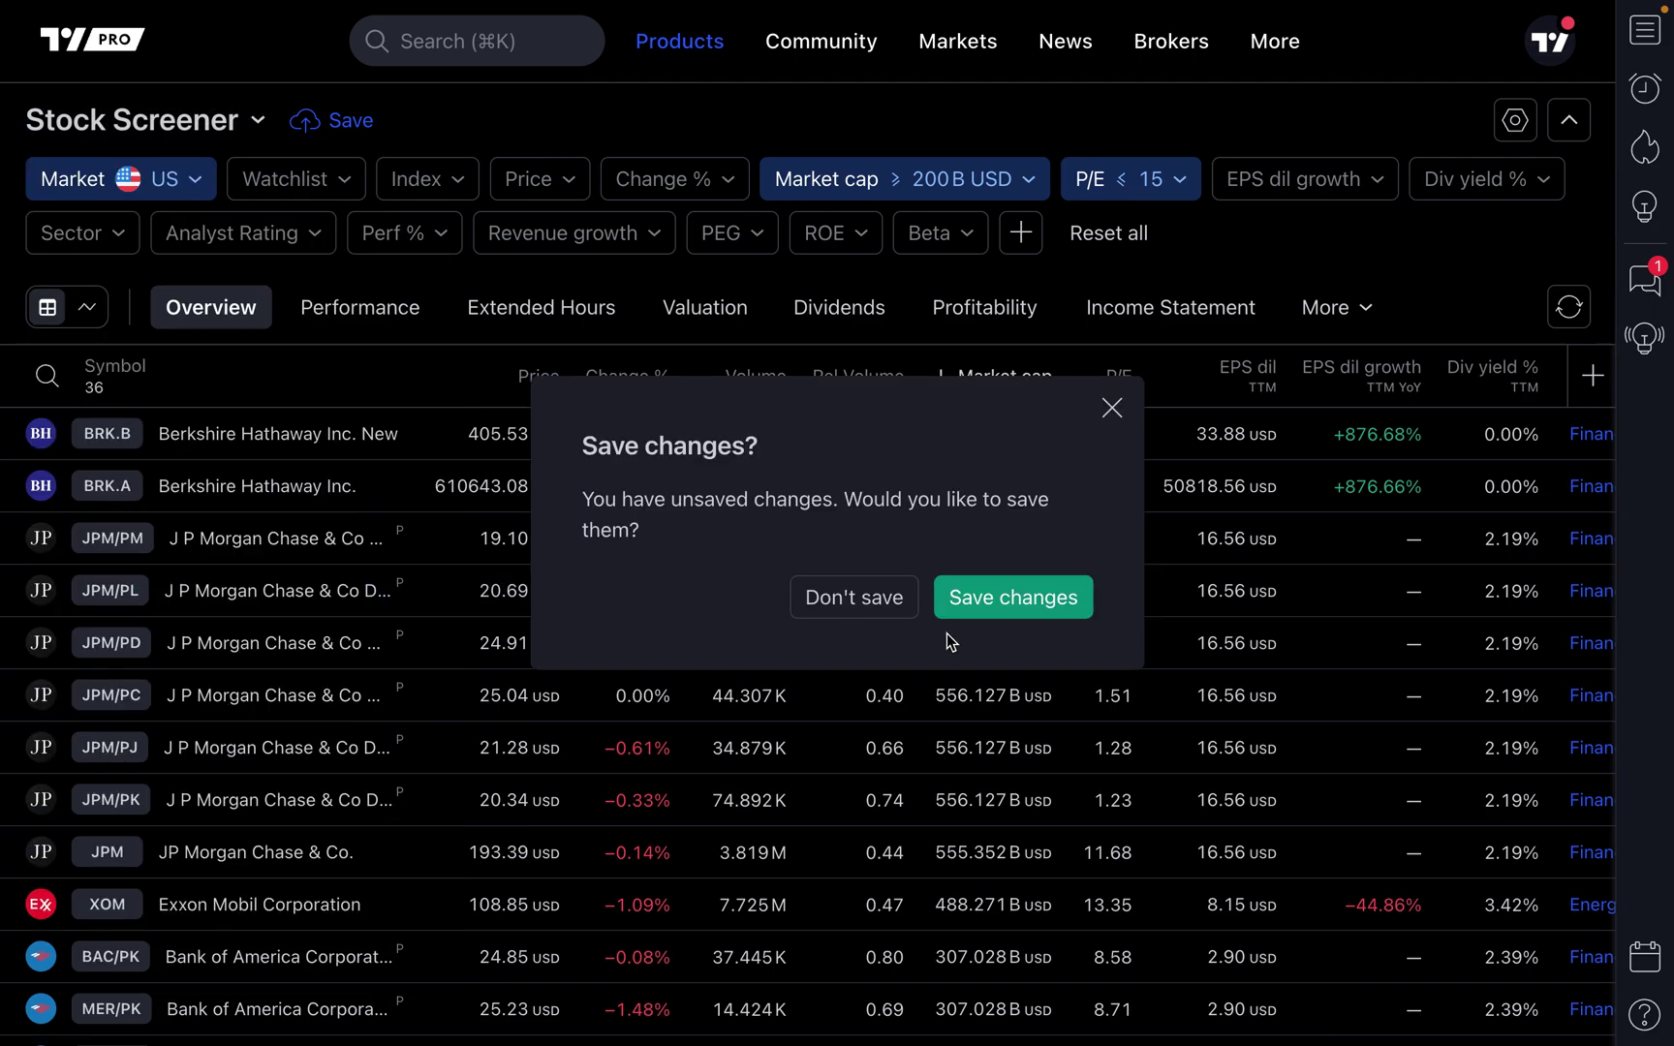
{"action": "left_click", "coordinate": [863, 601]}
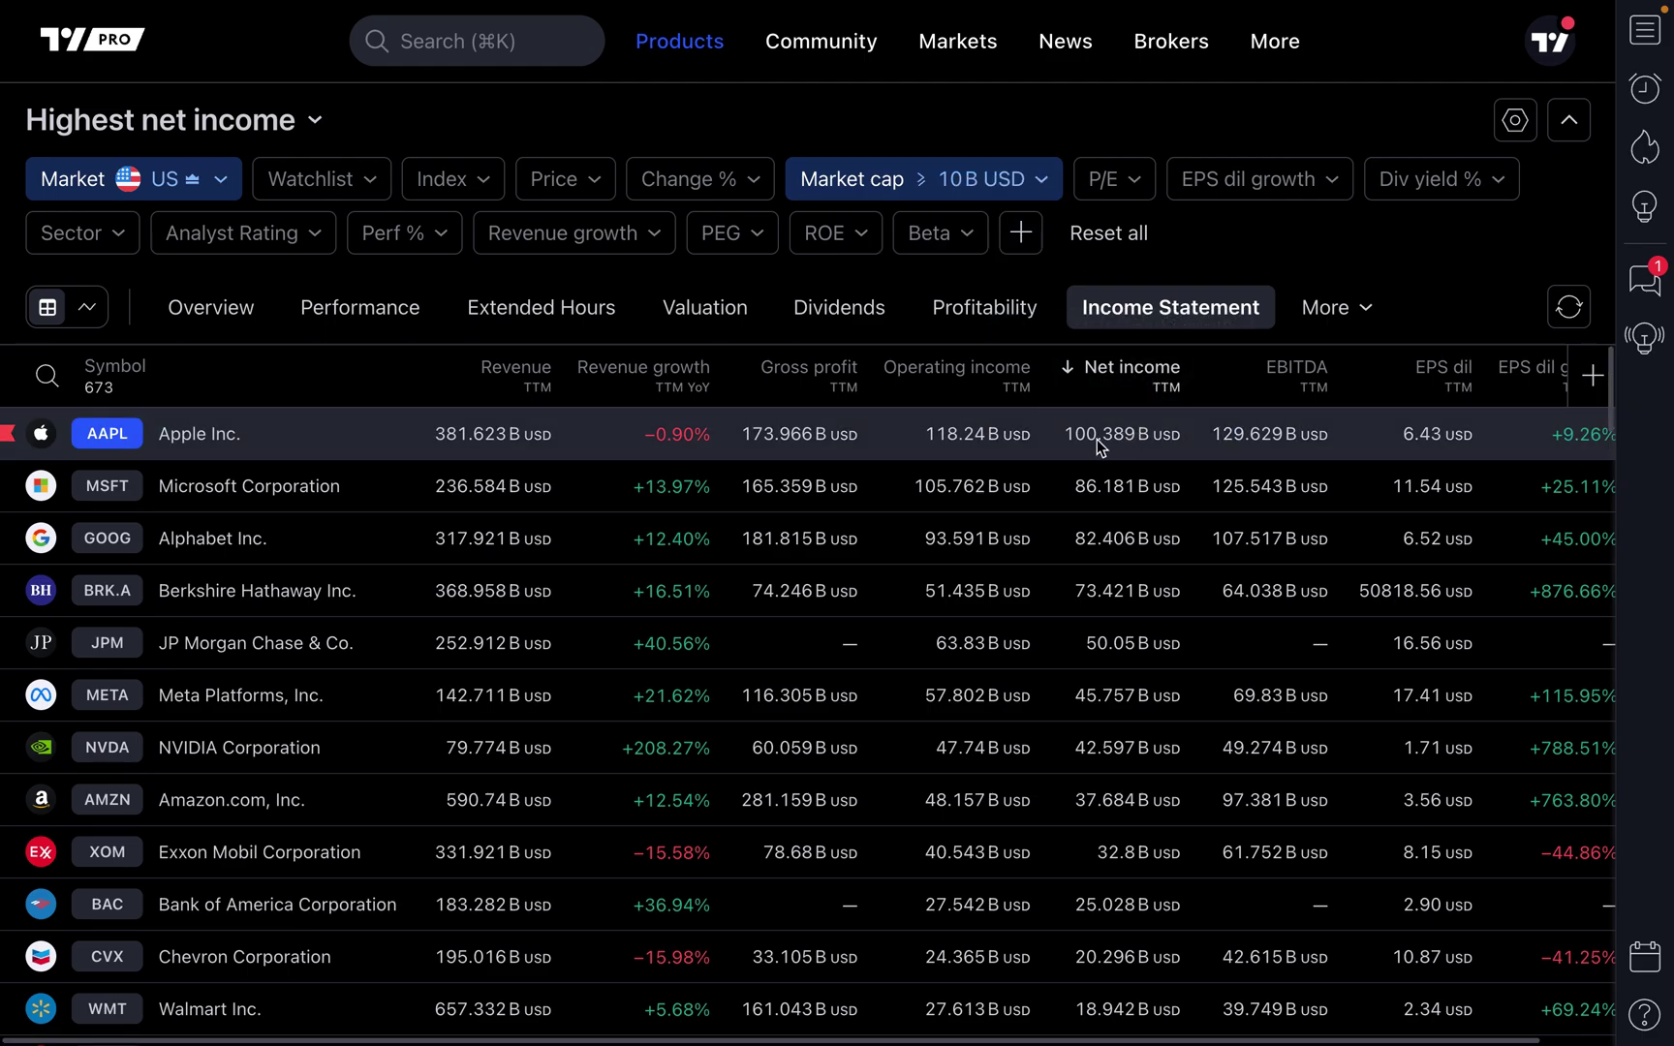
Step: Toggle to chart view and back to the table, then show the Overview columns for the 673 stocks
{"action": "left_click", "coordinate": [86, 312]}
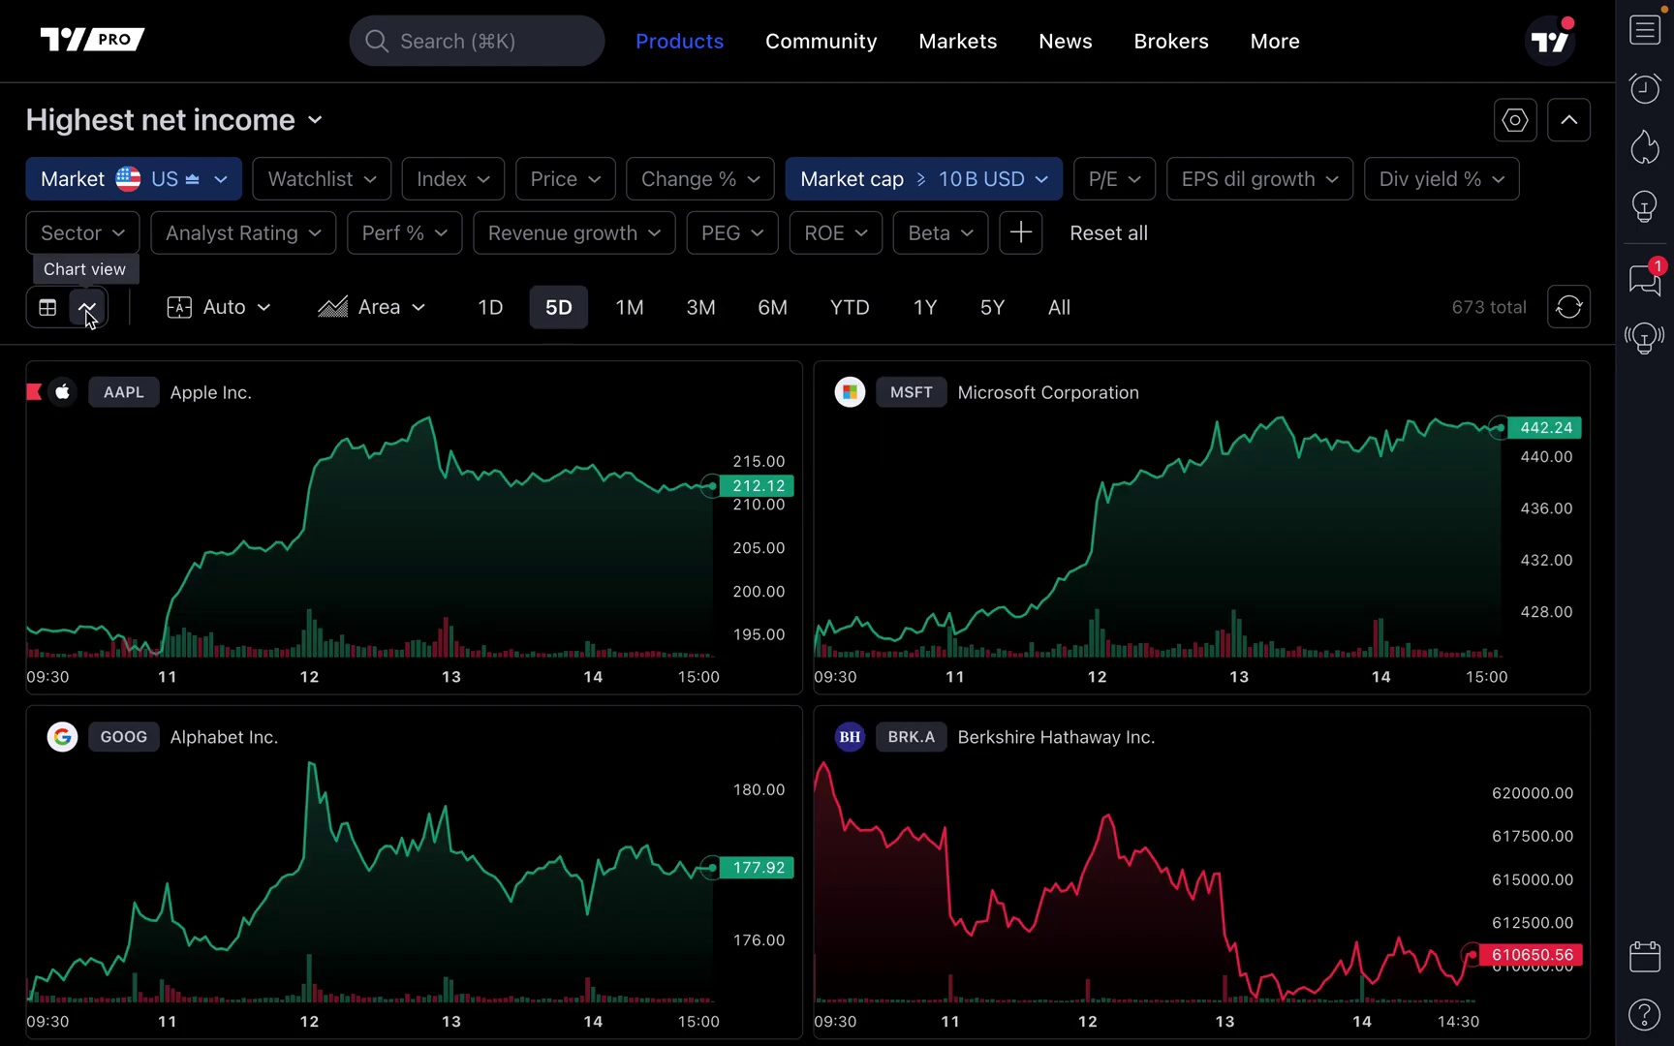
{"action": "left_click", "coordinate": [240, 312]}
{"action": "left_click", "coordinate": [242, 316]}
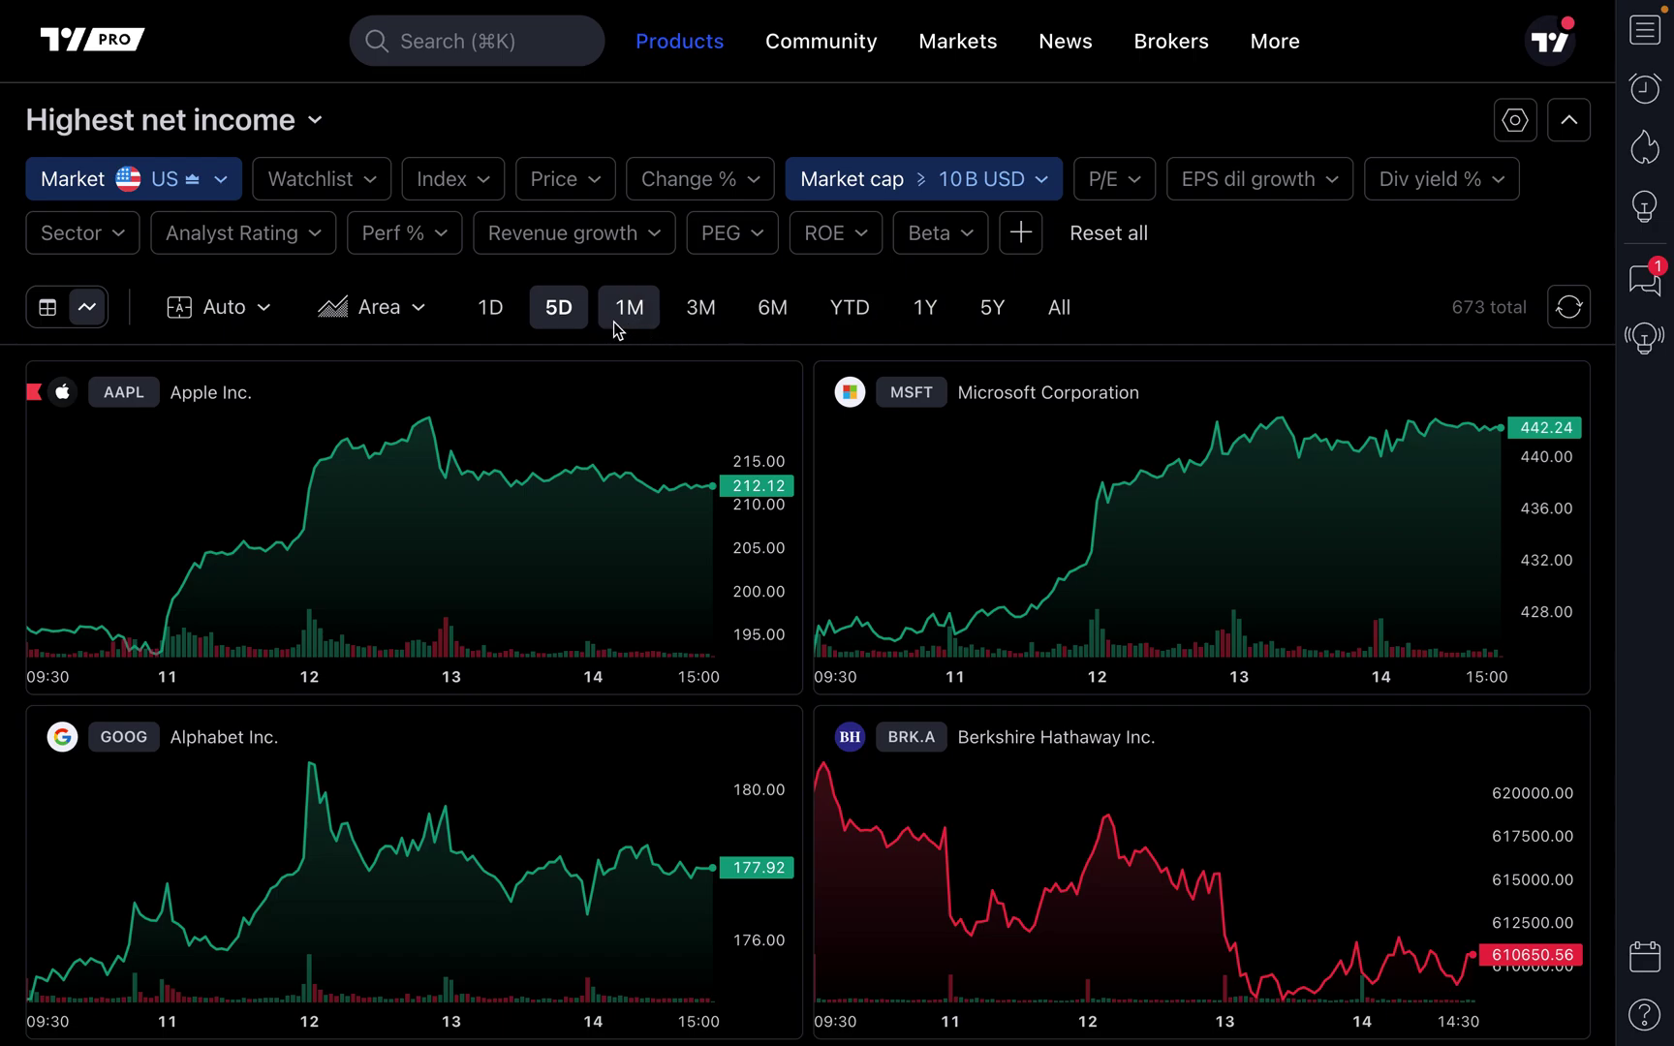
{"action": "left_click", "coordinate": [57, 315]}
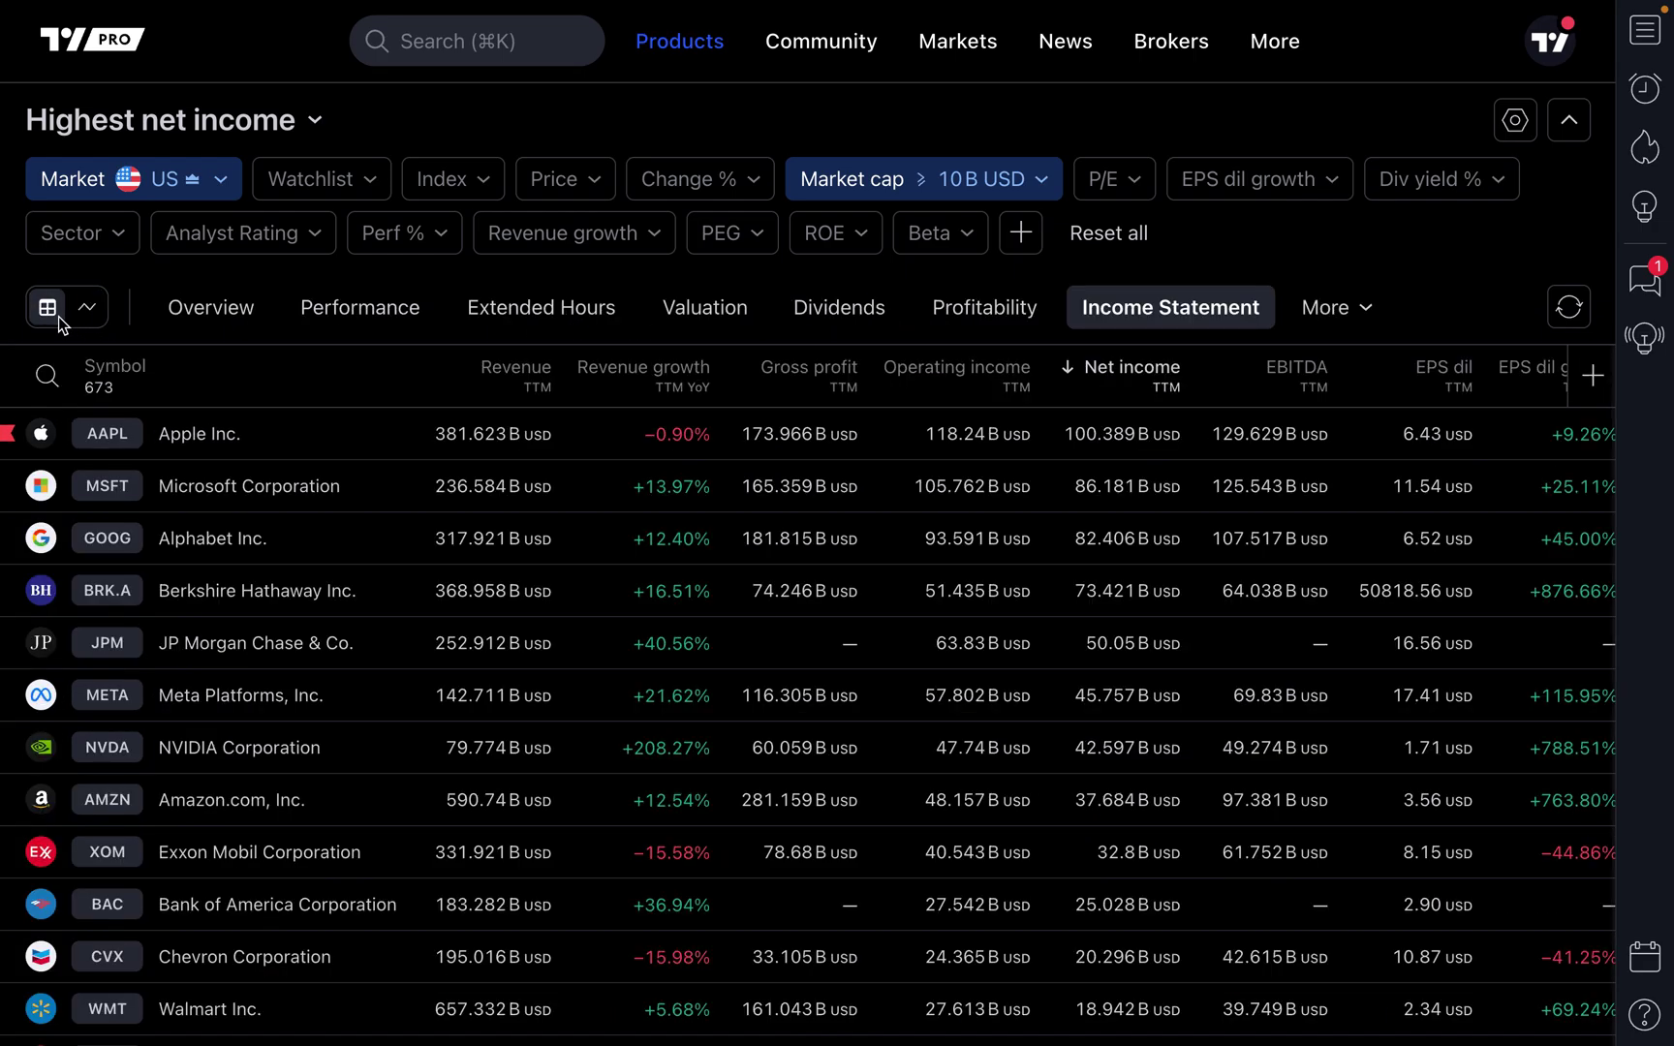
{"action": "left_click", "coordinate": [230, 312]}
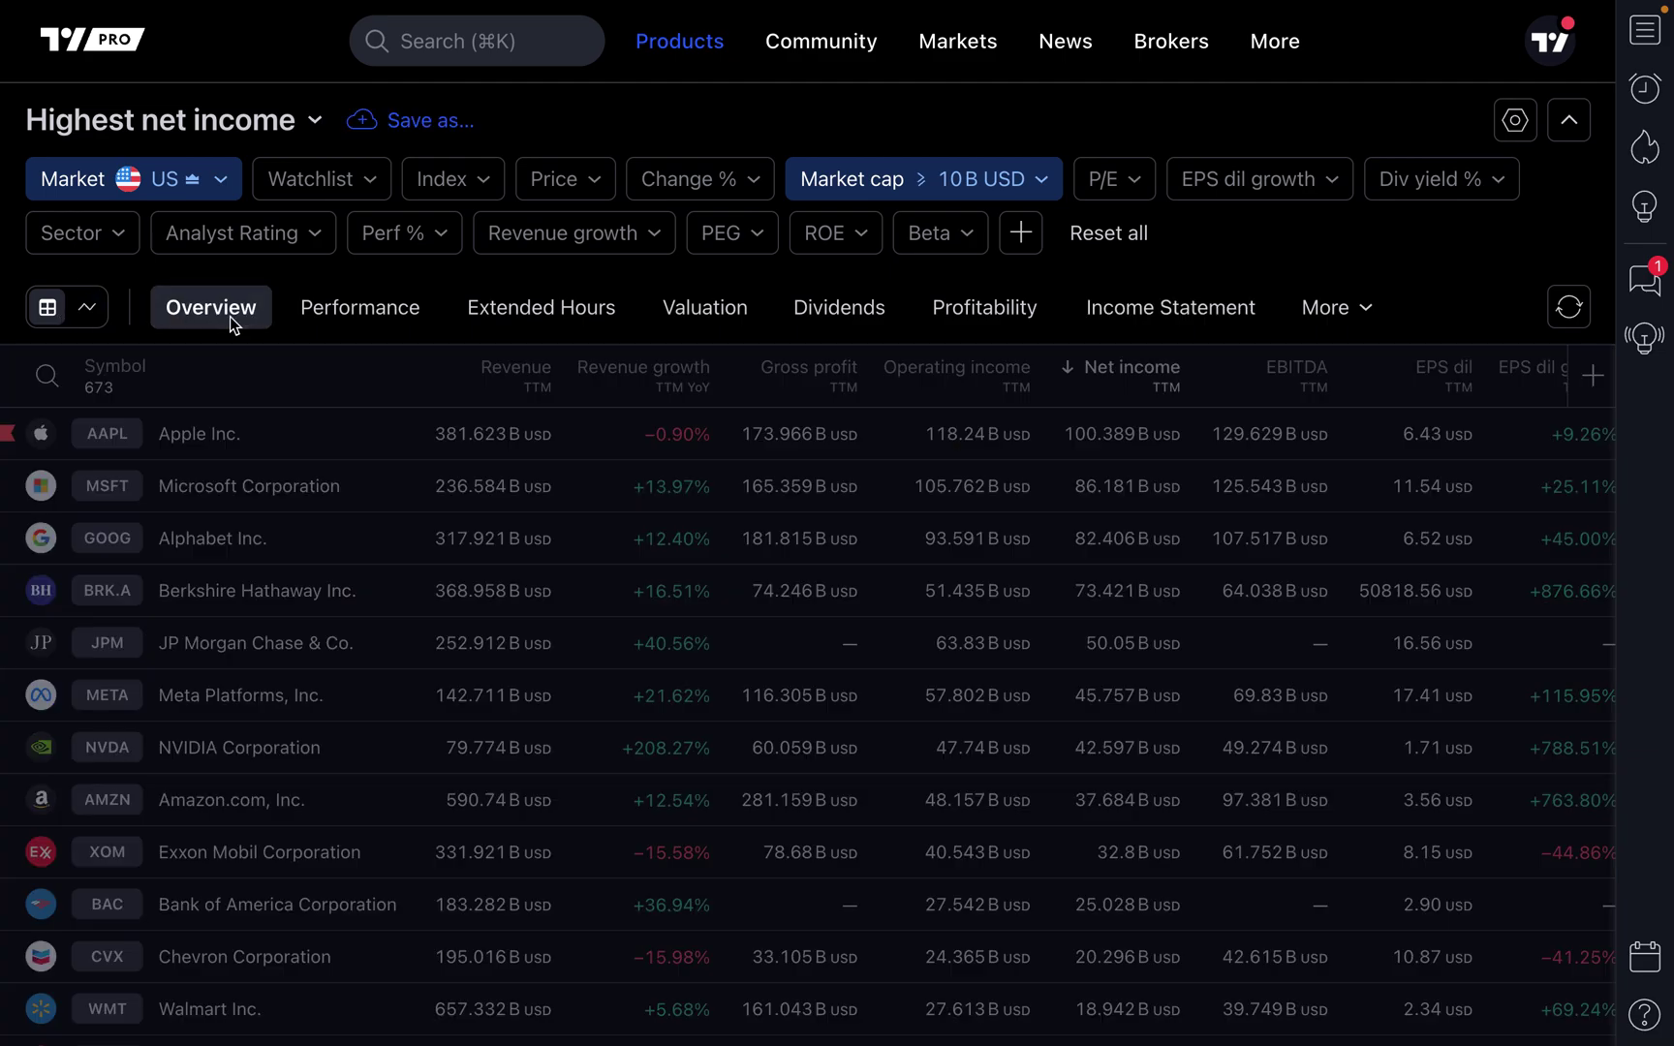
Step: Cycle through the Performance, Extended Hours, Valuation, Dividends and Profitability column sets to reach Income Statement
{"action": "left_click", "coordinate": [349, 310]}
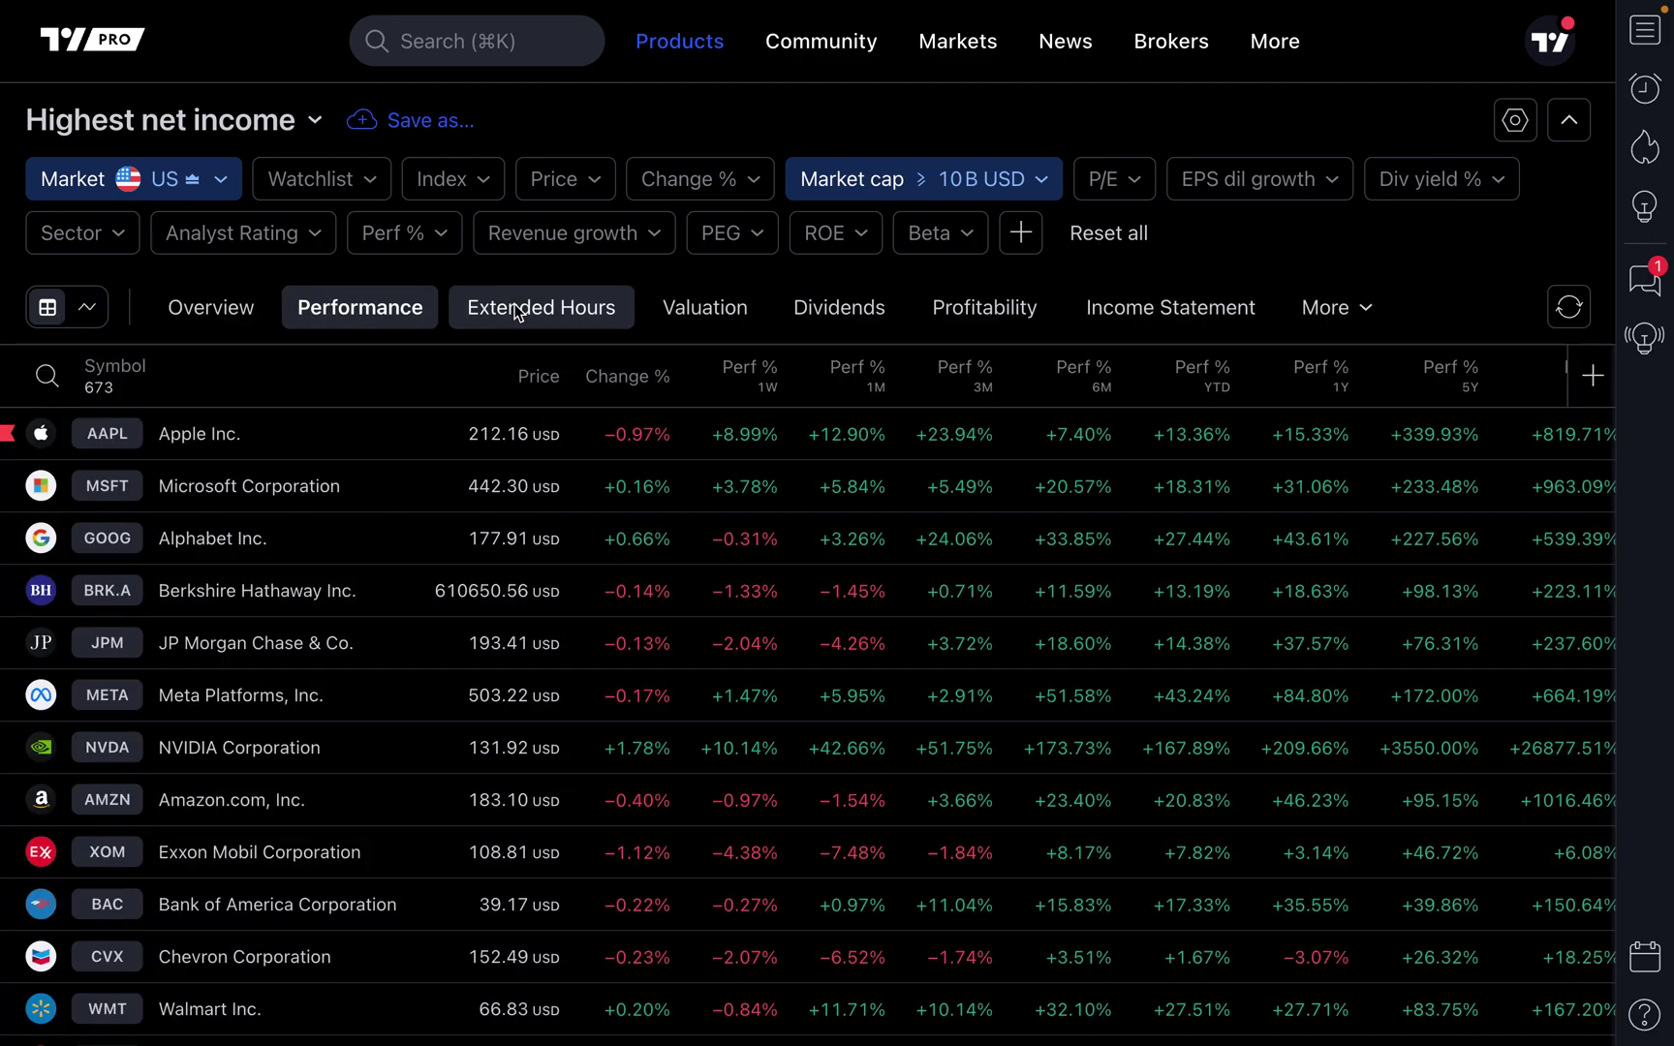
{"action": "left_click", "coordinate": [520, 312]}
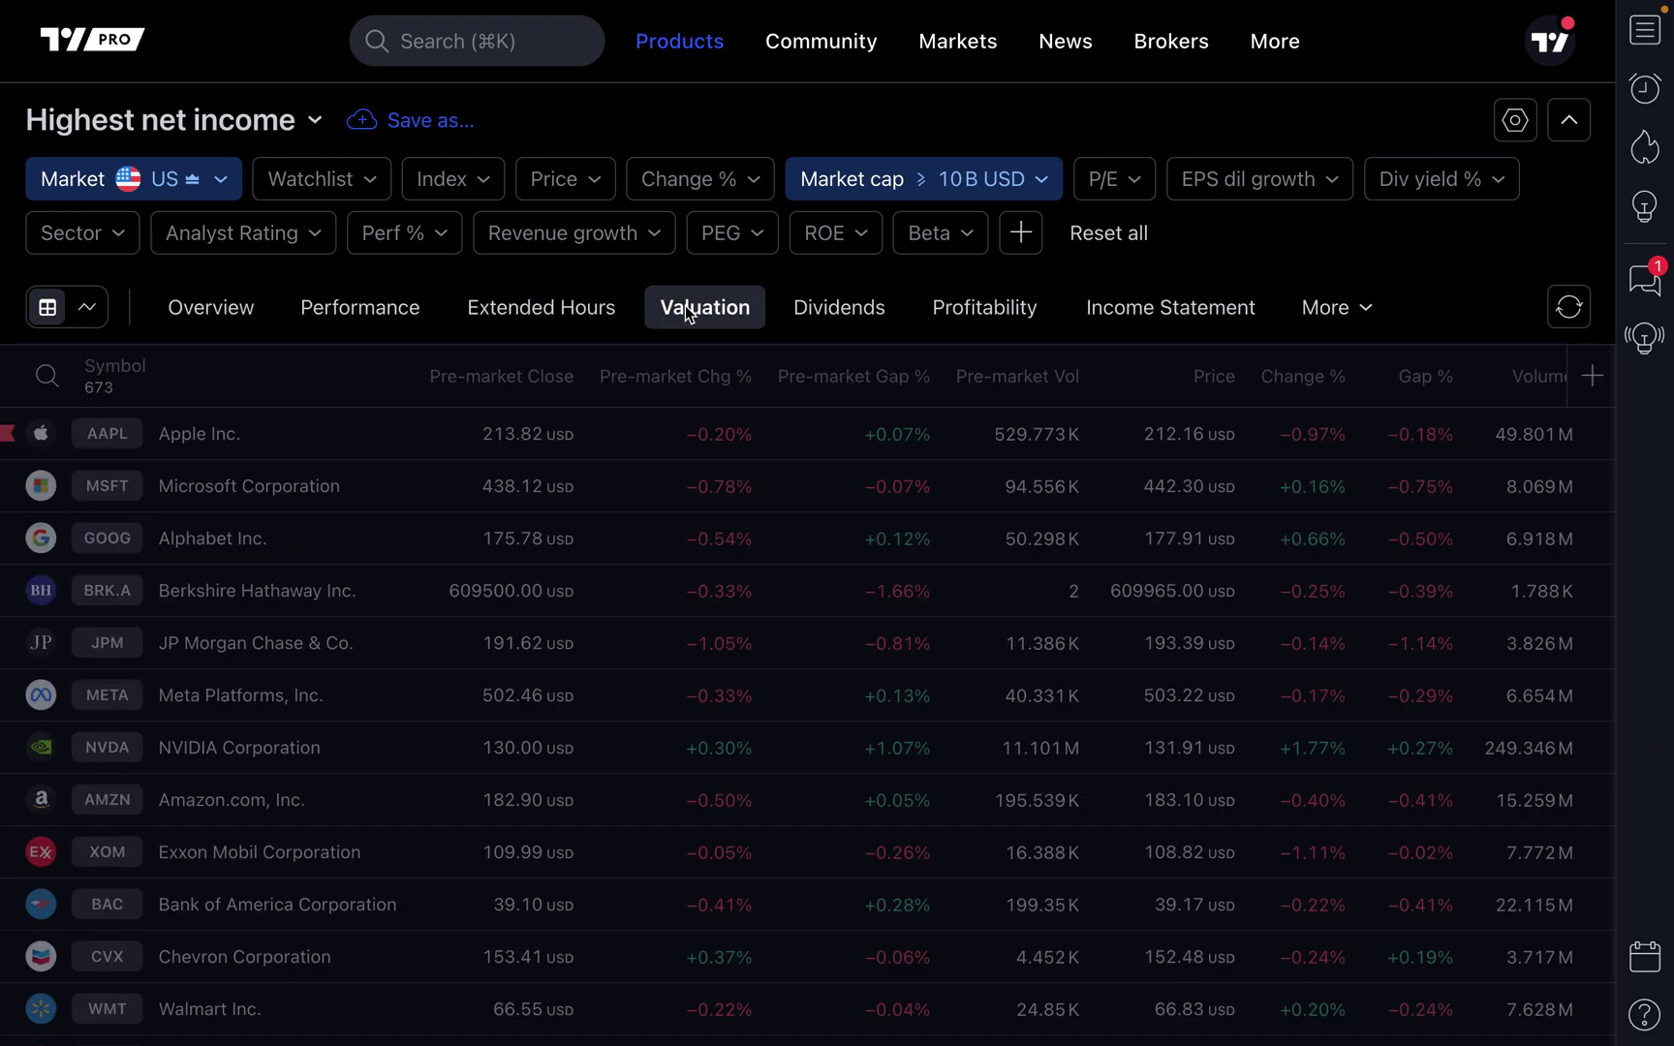
{"action": "left_click", "coordinate": [685, 305]}
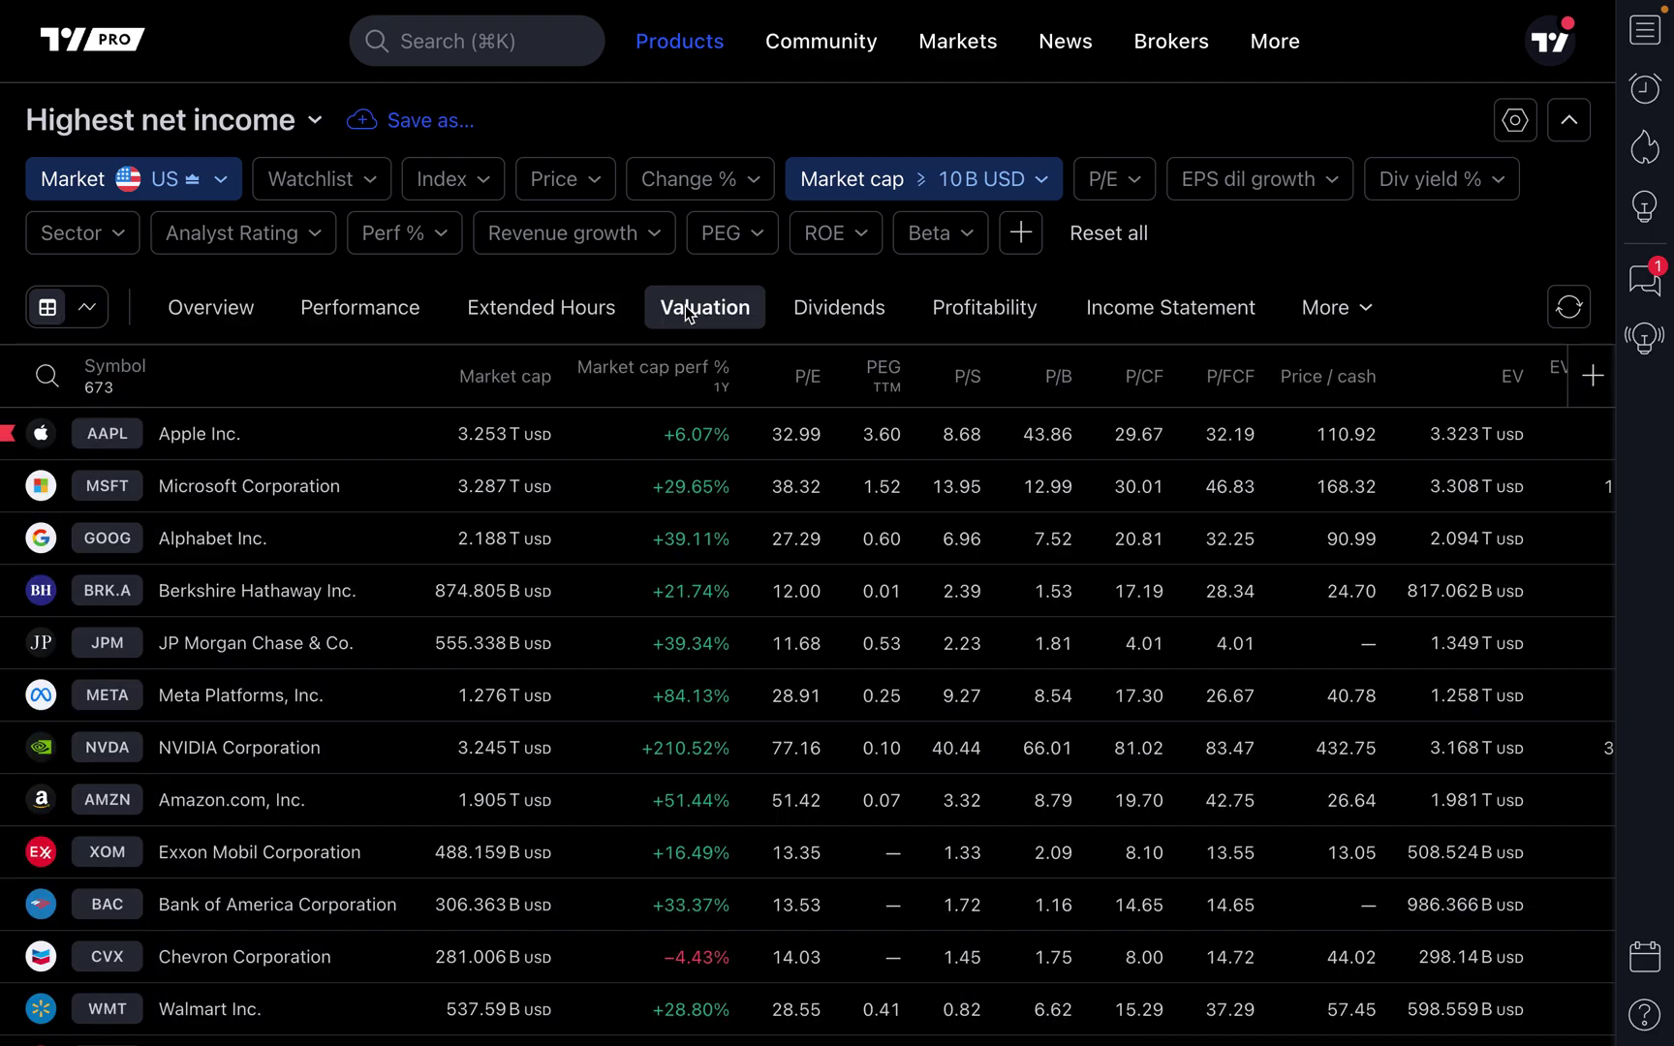
{"action": "left_click", "coordinate": [834, 308]}
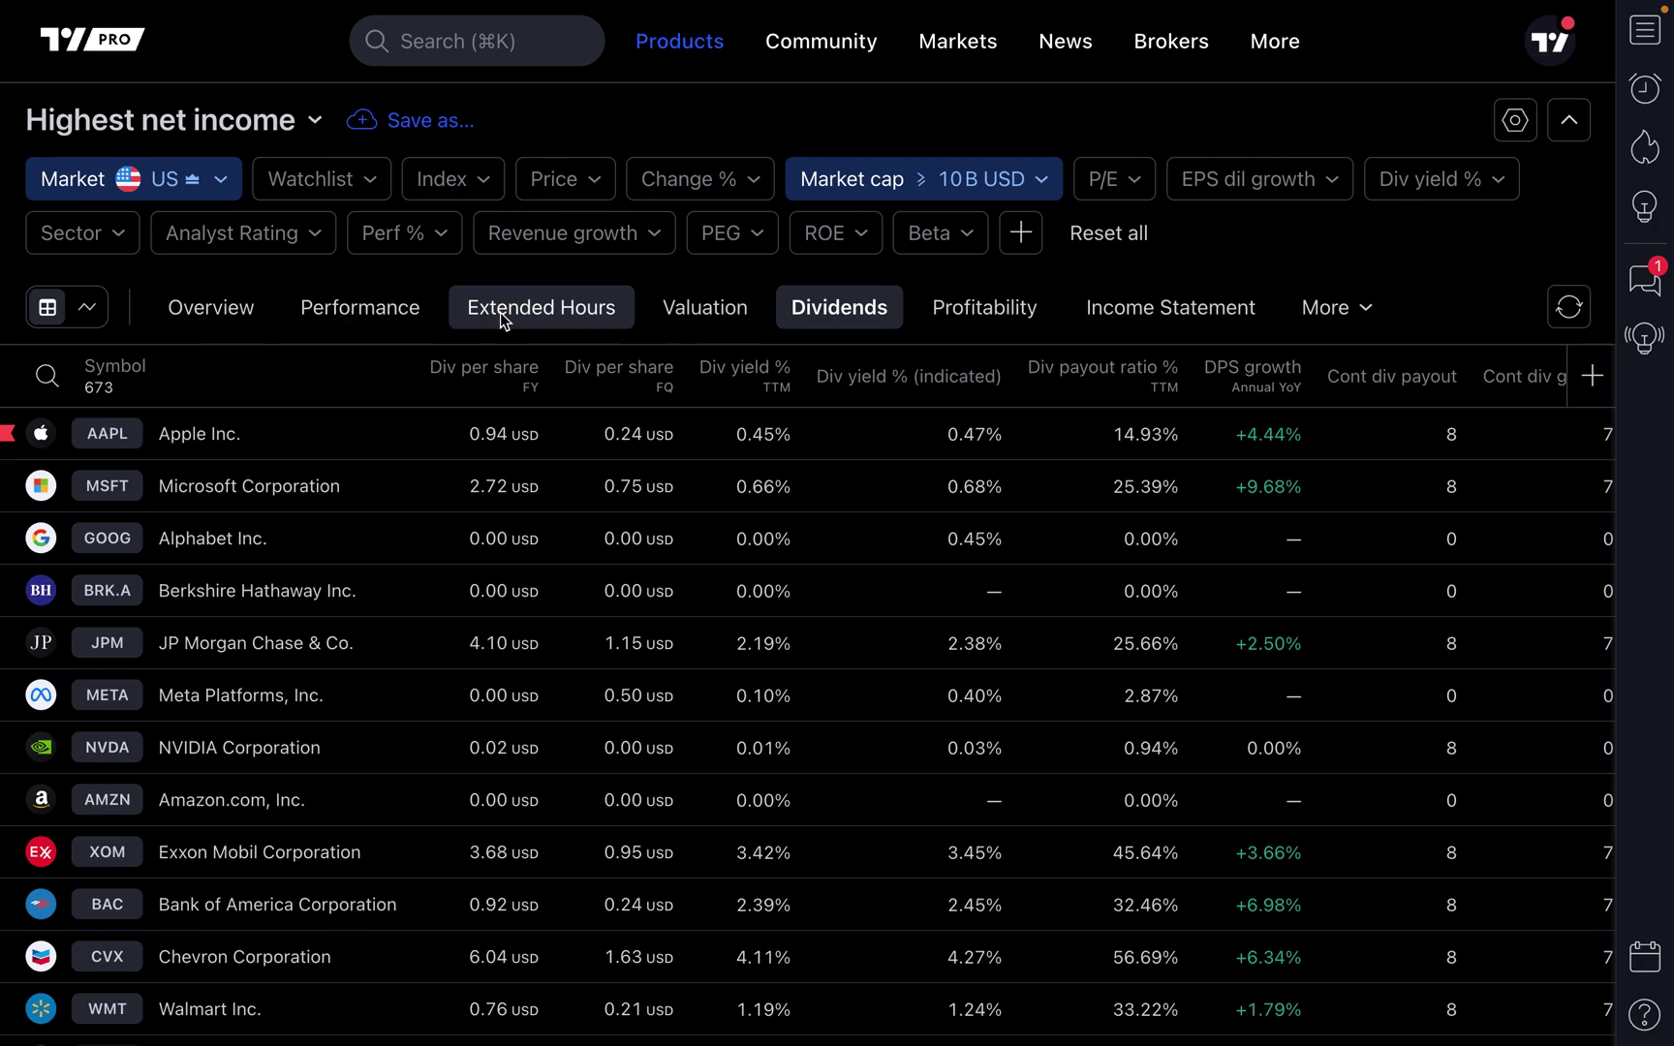
{"action": "left_click", "coordinate": [980, 310]}
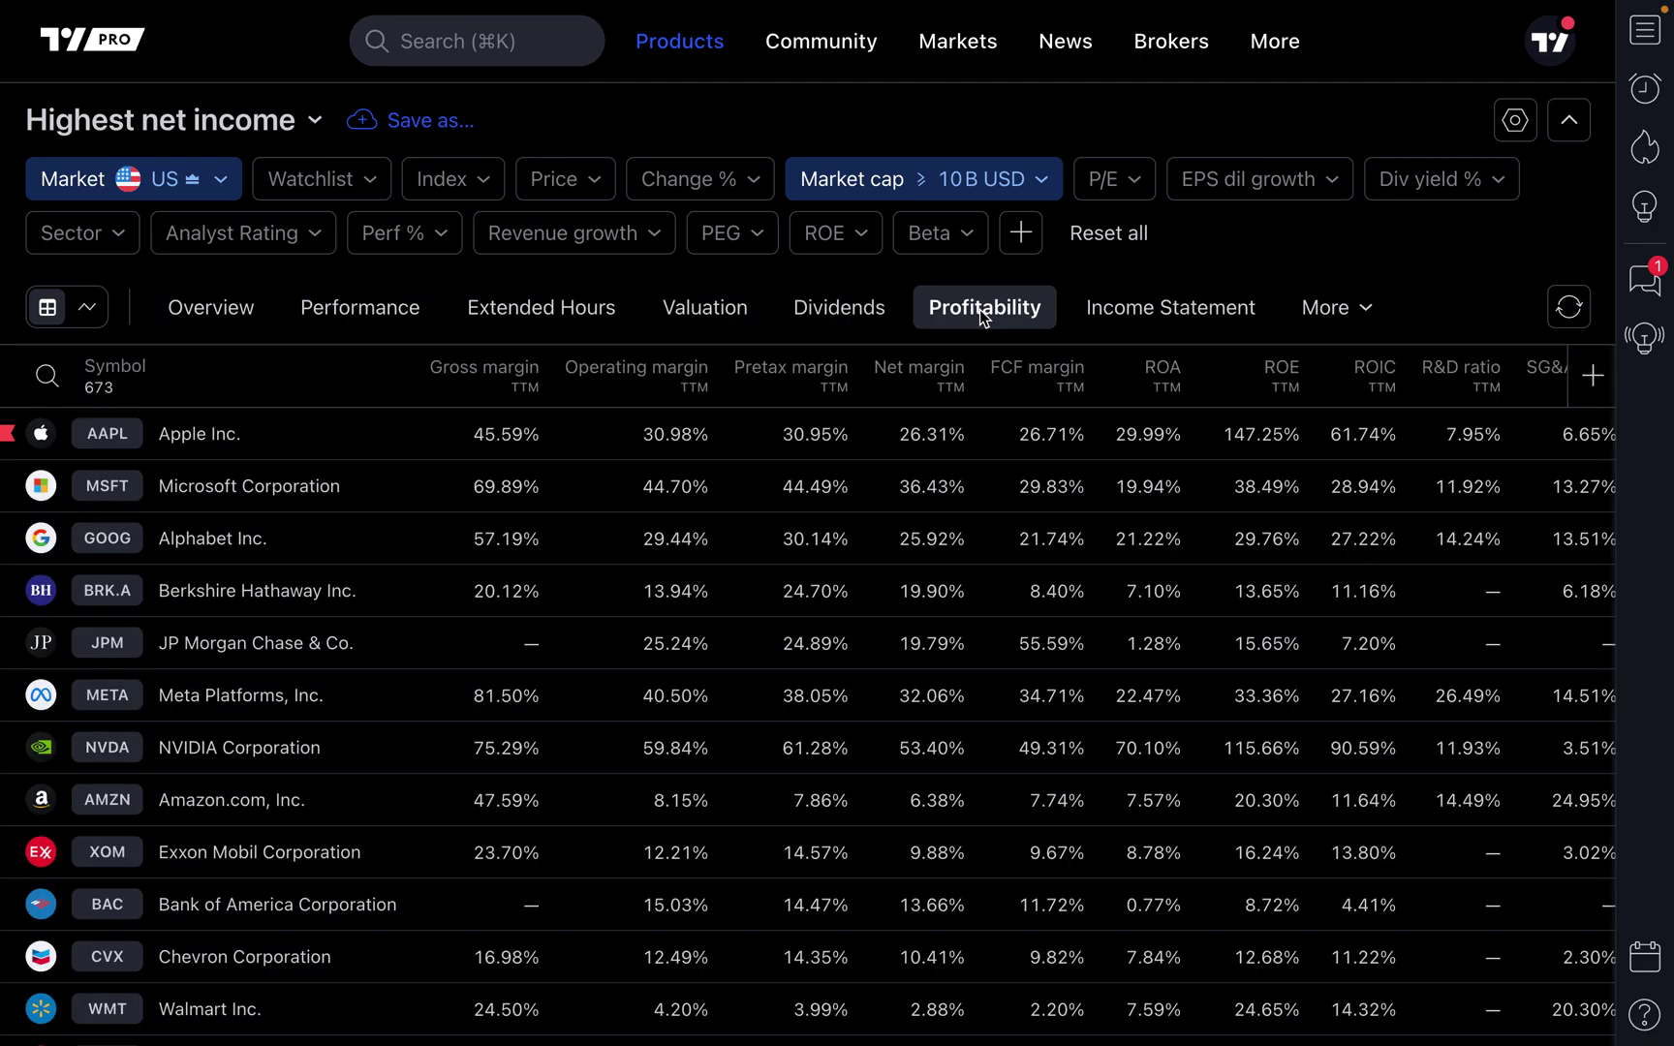
{"action": "left_click", "coordinate": [1138, 306]}
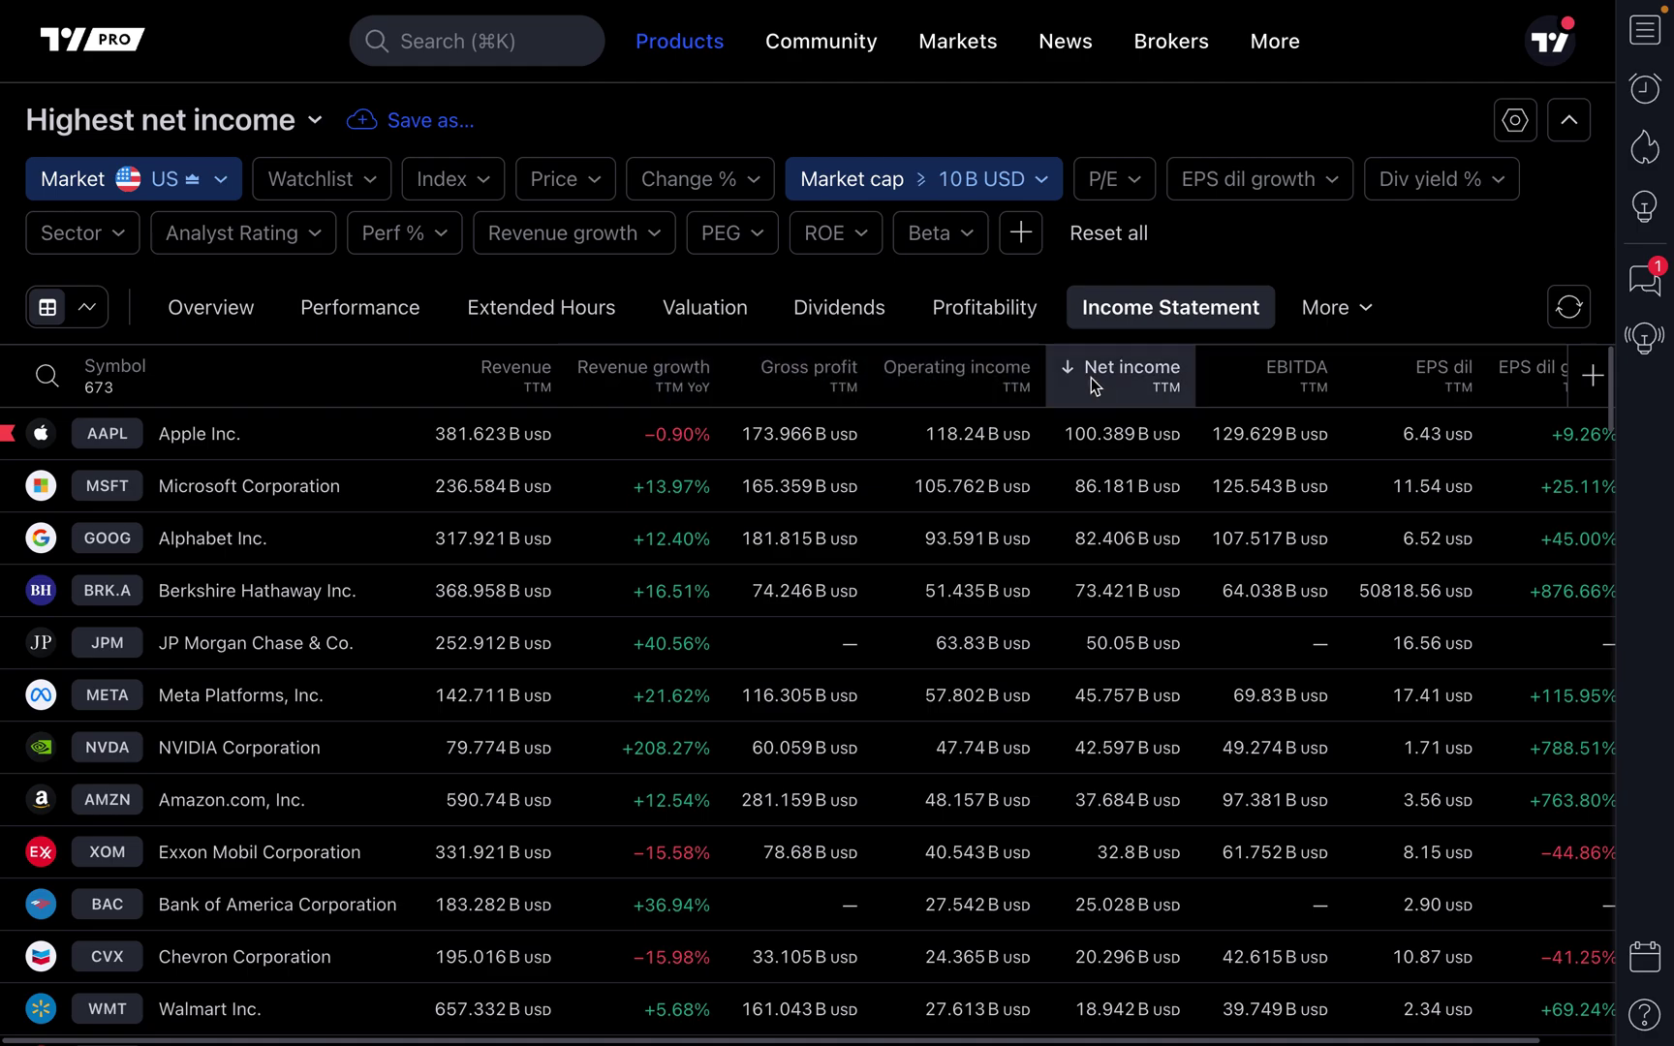
Step: Confirm Net income stays sorted descending, then switch the results to chart view
{"action": "left_click", "coordinate": [1124, 389]}
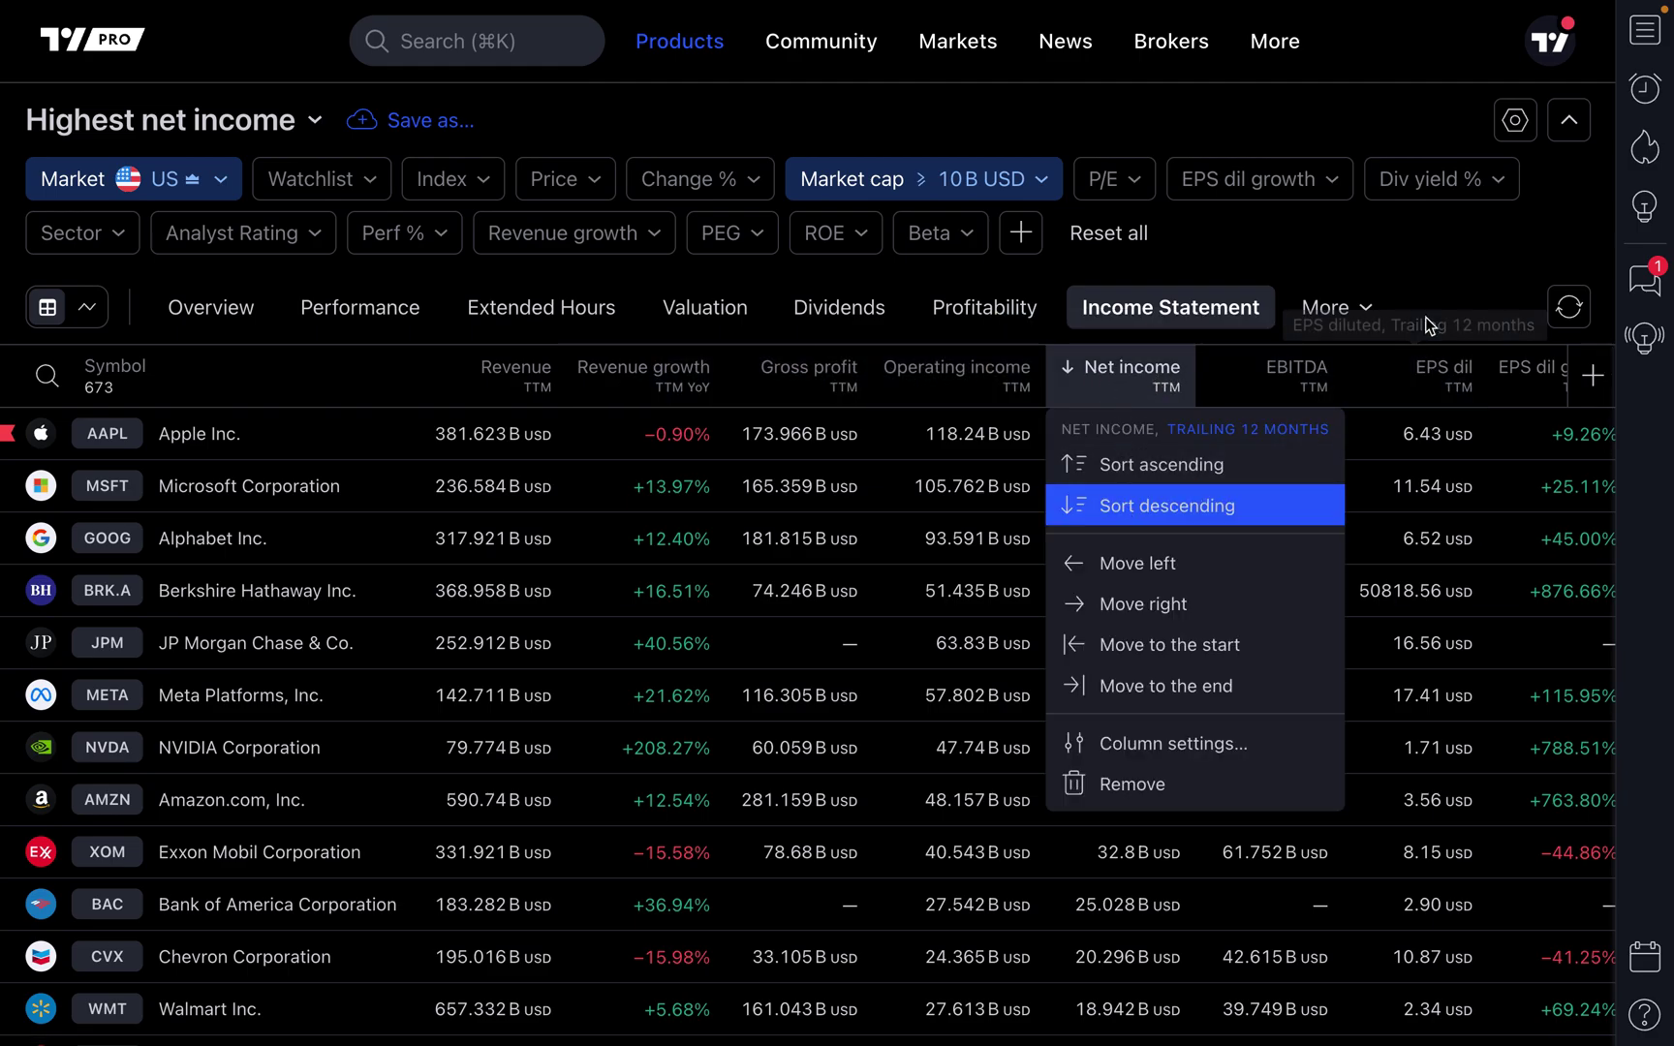
{"action": "left_click", "coordinate": [1358, 261]}
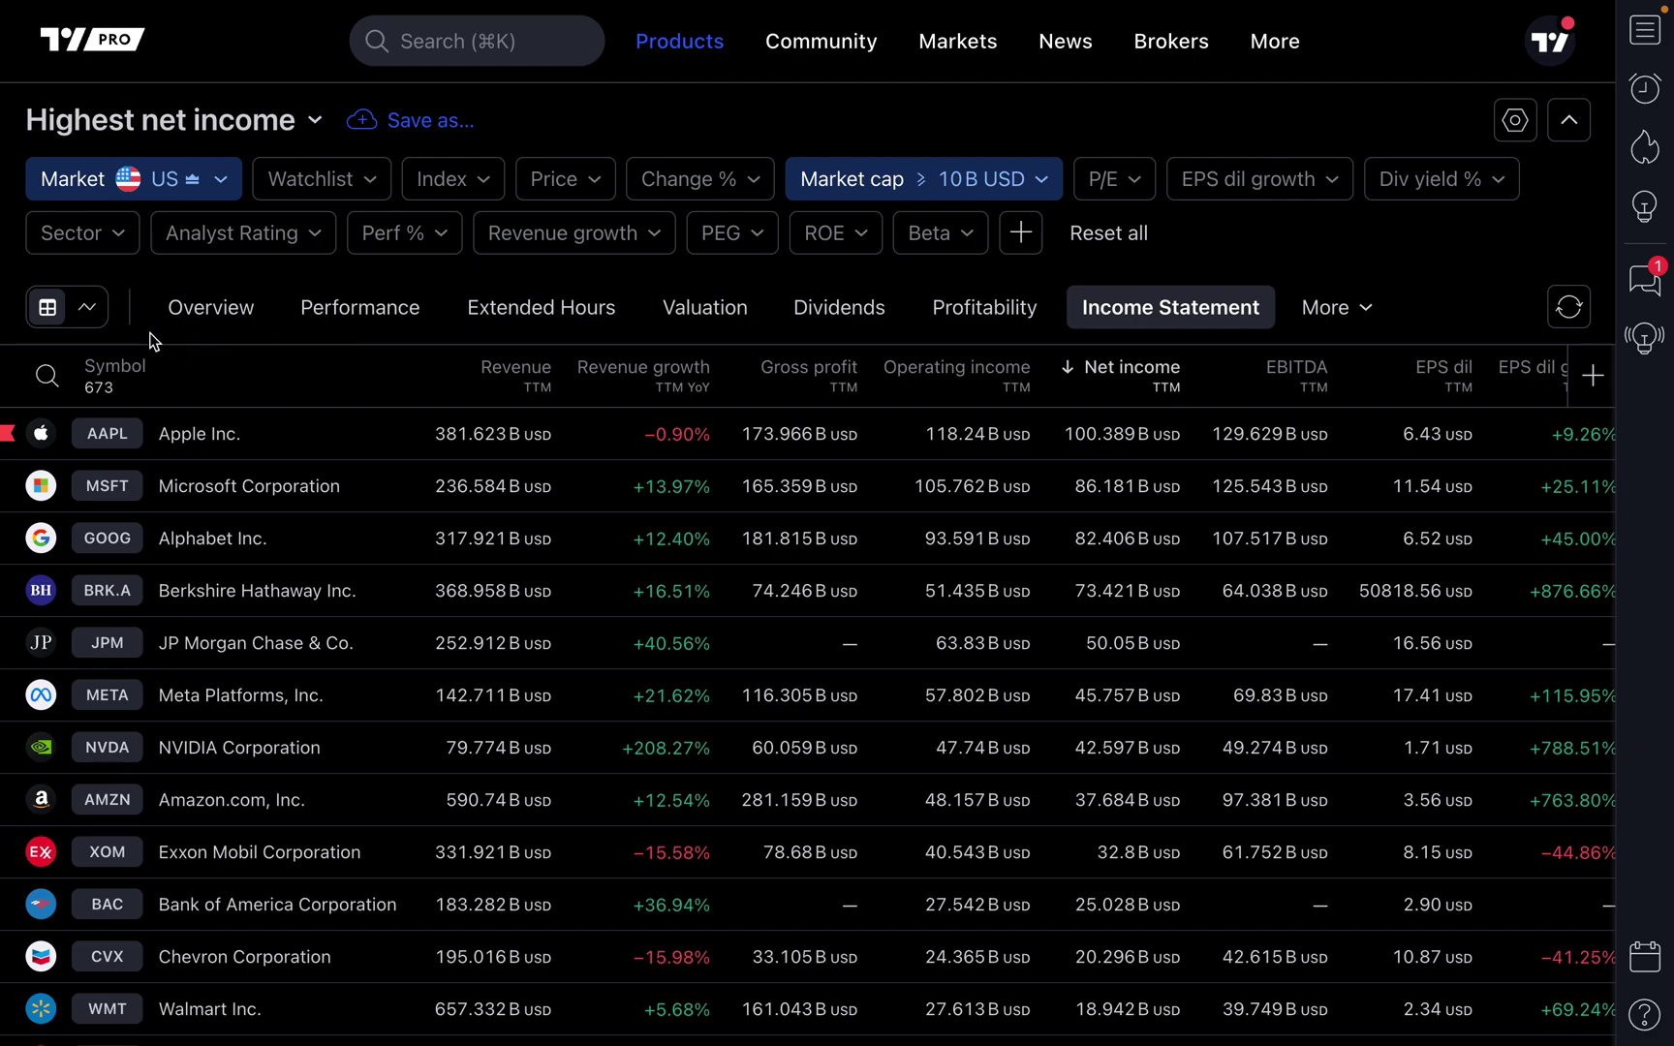
{"action": "left_click", "coordinate": [88, 308]}
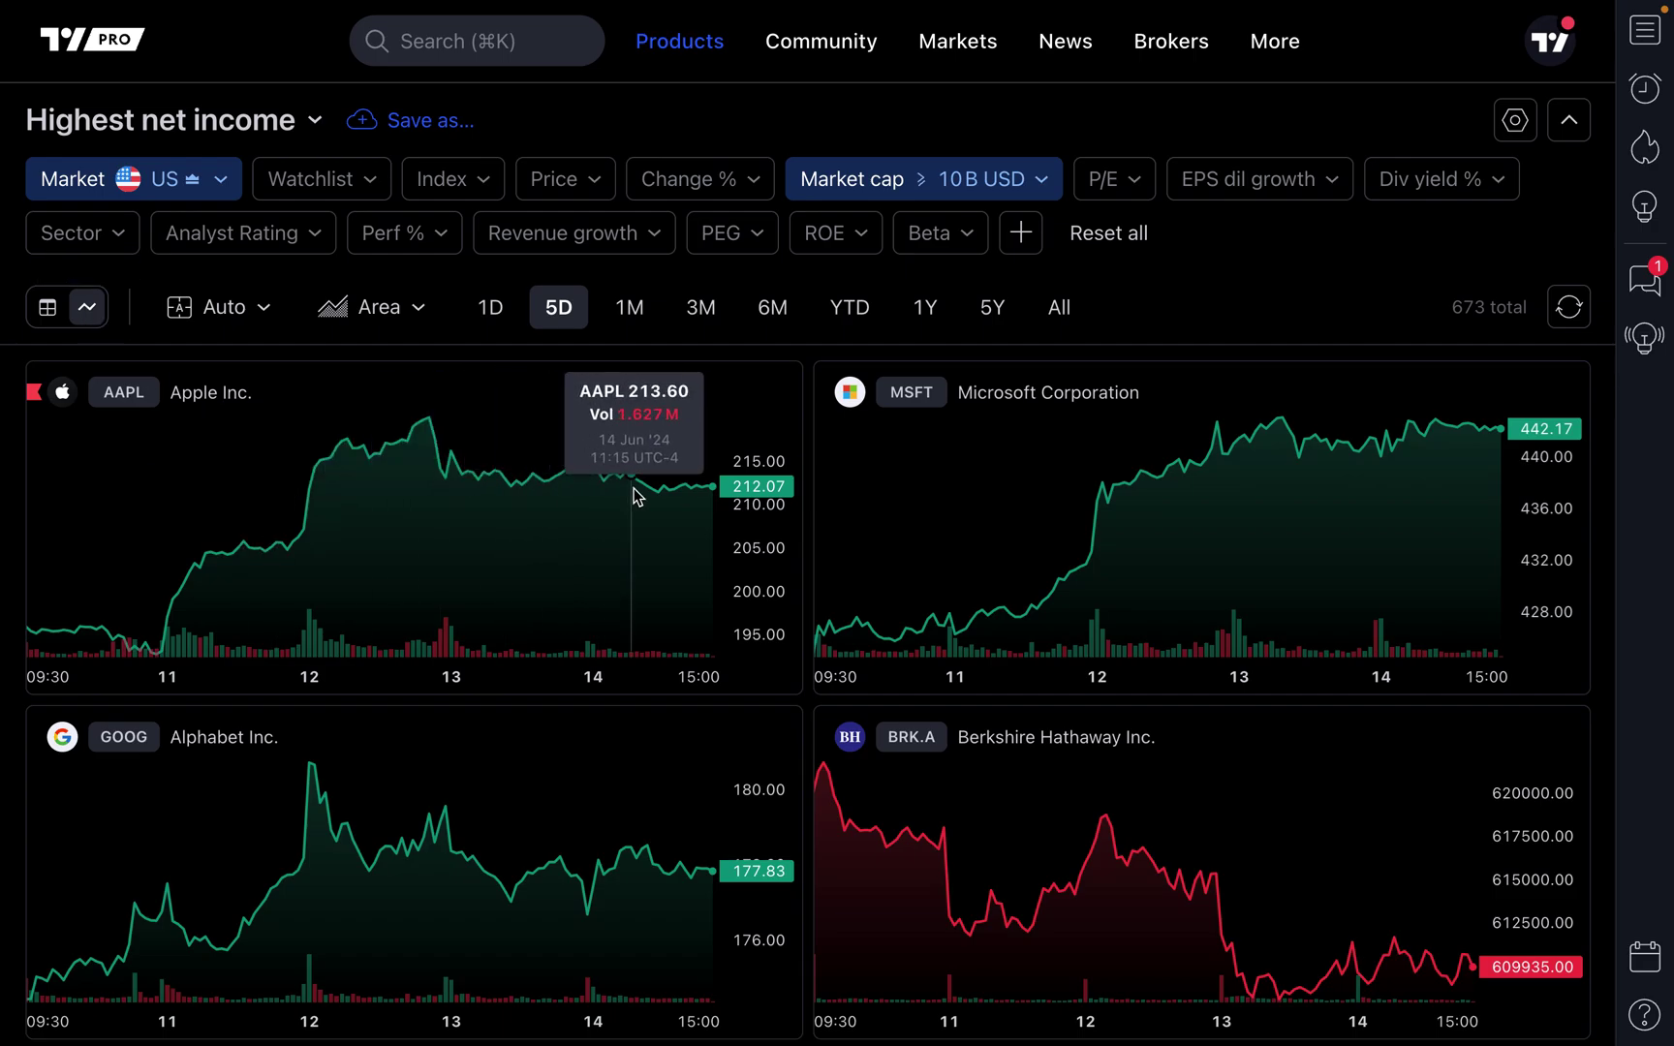
Step: Scroll through the 5D area chart grid and bring up the Auto chart grid layout choices
{"action": "scroll", "coordinate": [858, 542], "scroll_direction": "down", "scroll_amount": 8}
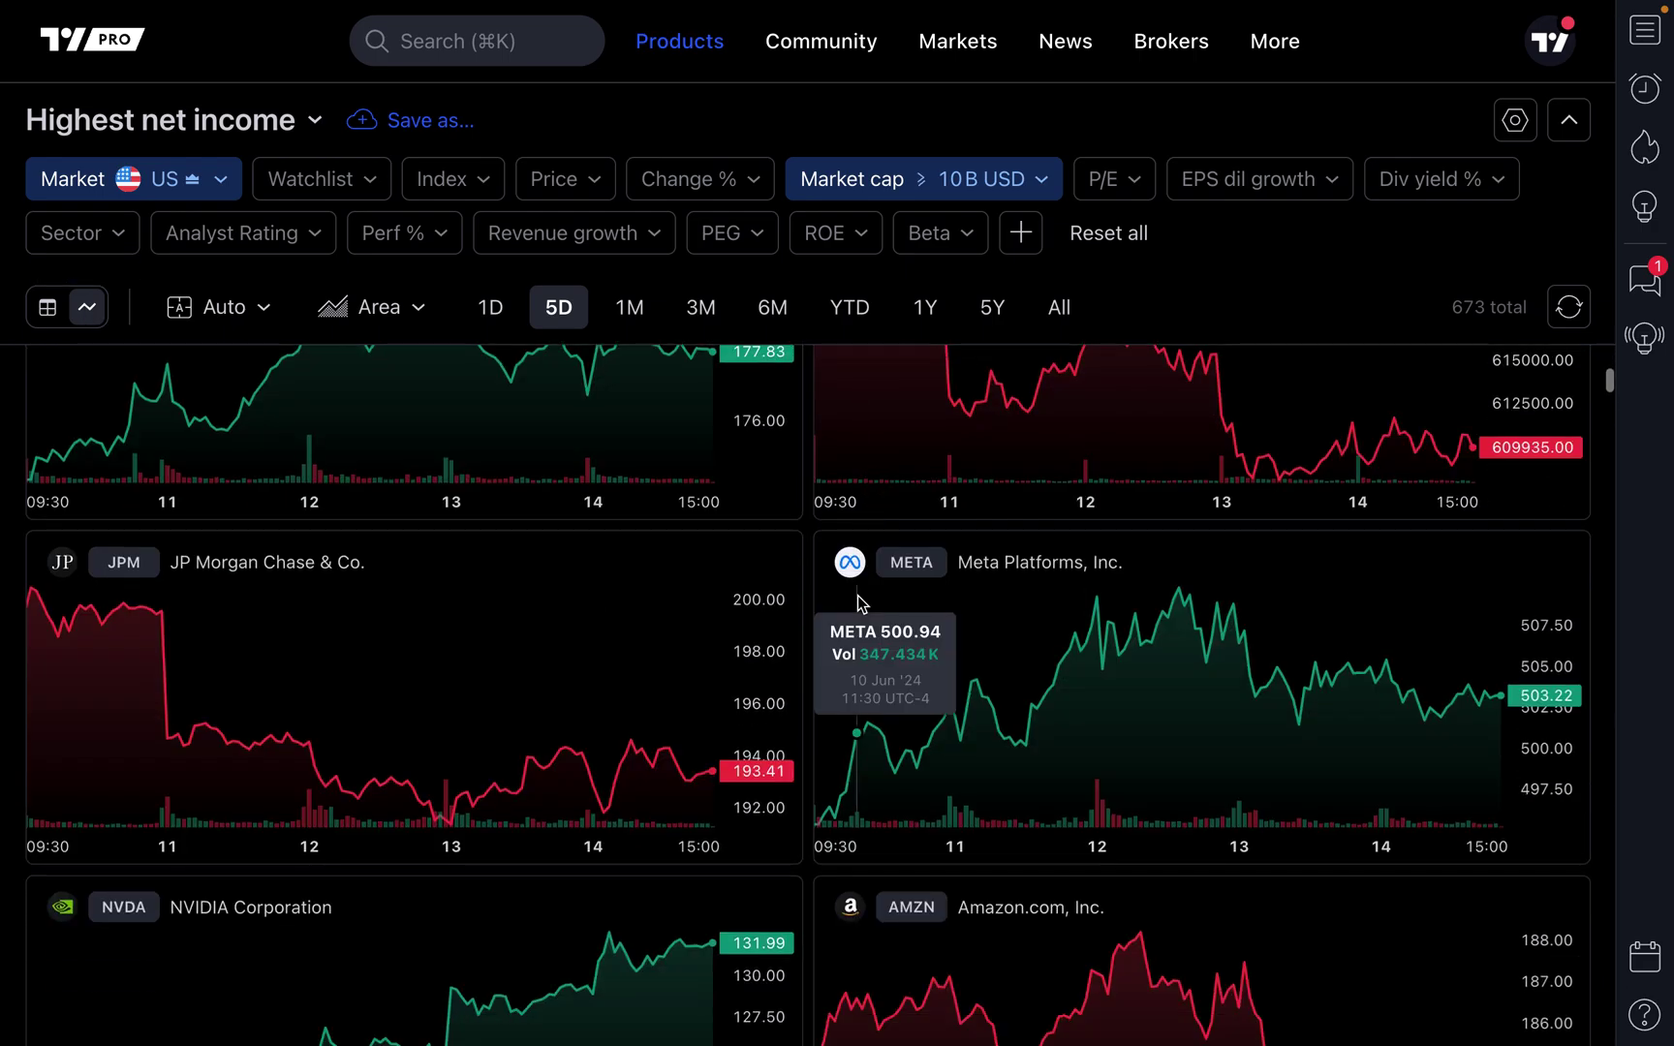
{"action": "scroll", "coordinate": [859, 599], "scroll_direction": "up", "scroll_amount": 10}
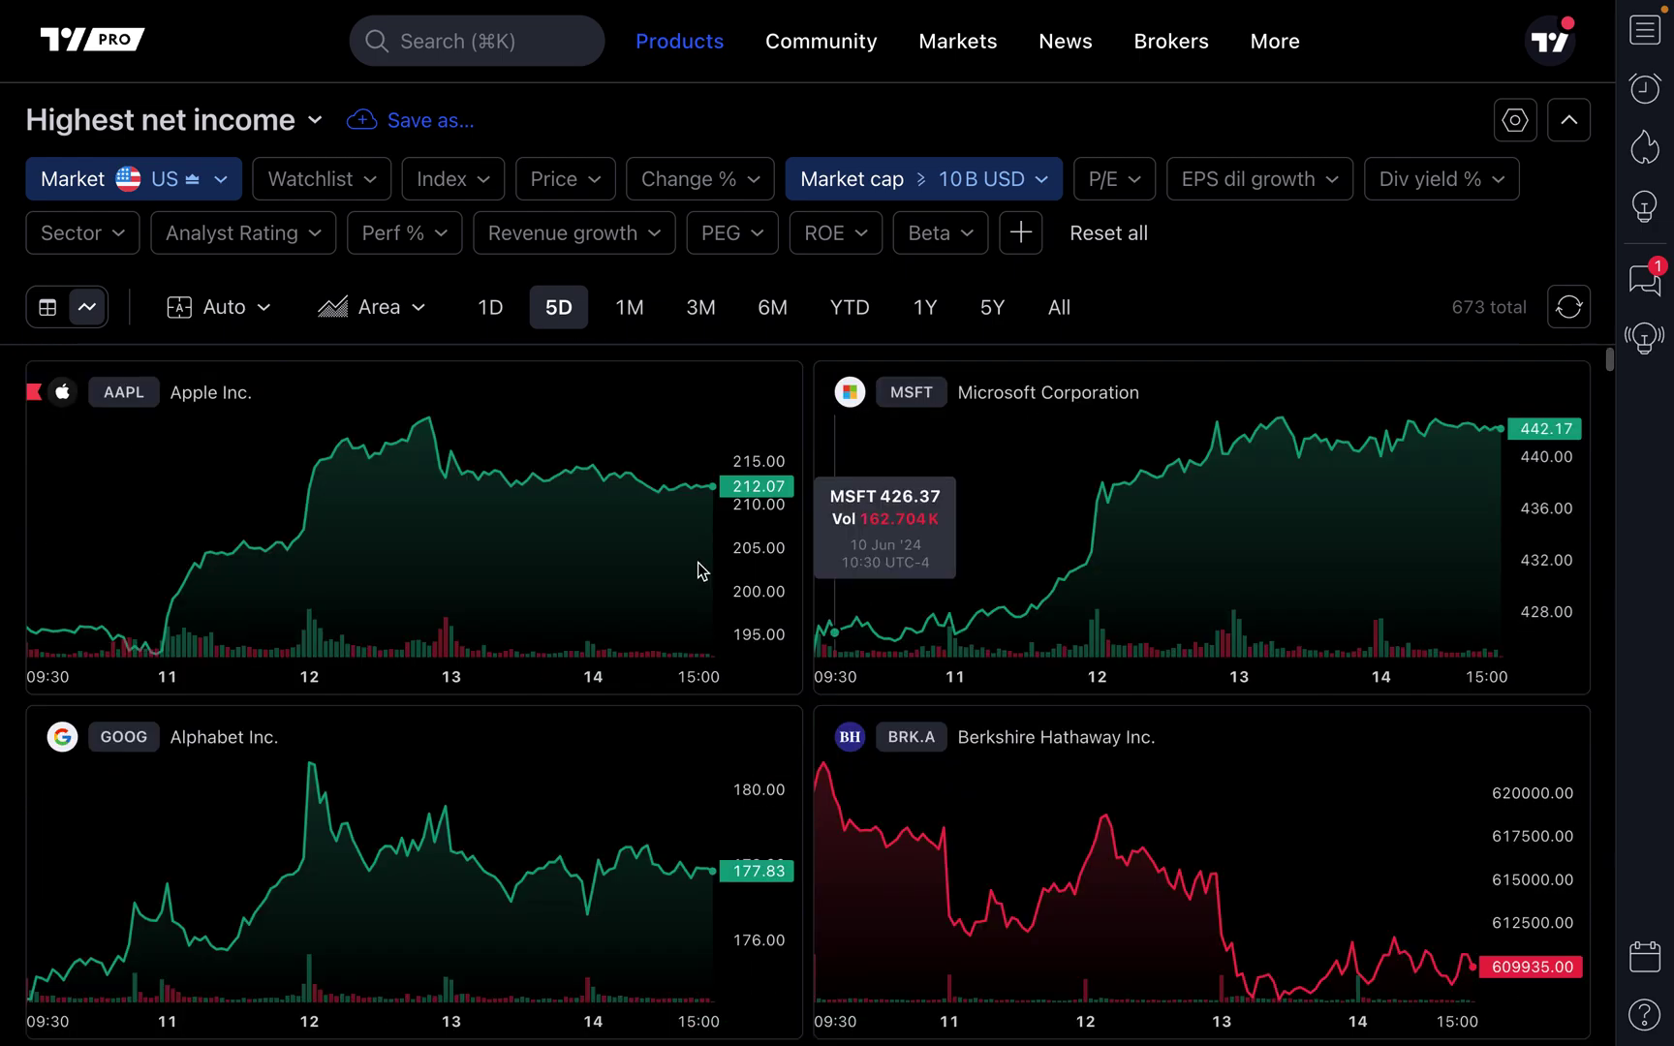
{"action": "left_click", "coordinate": [253, 324]}
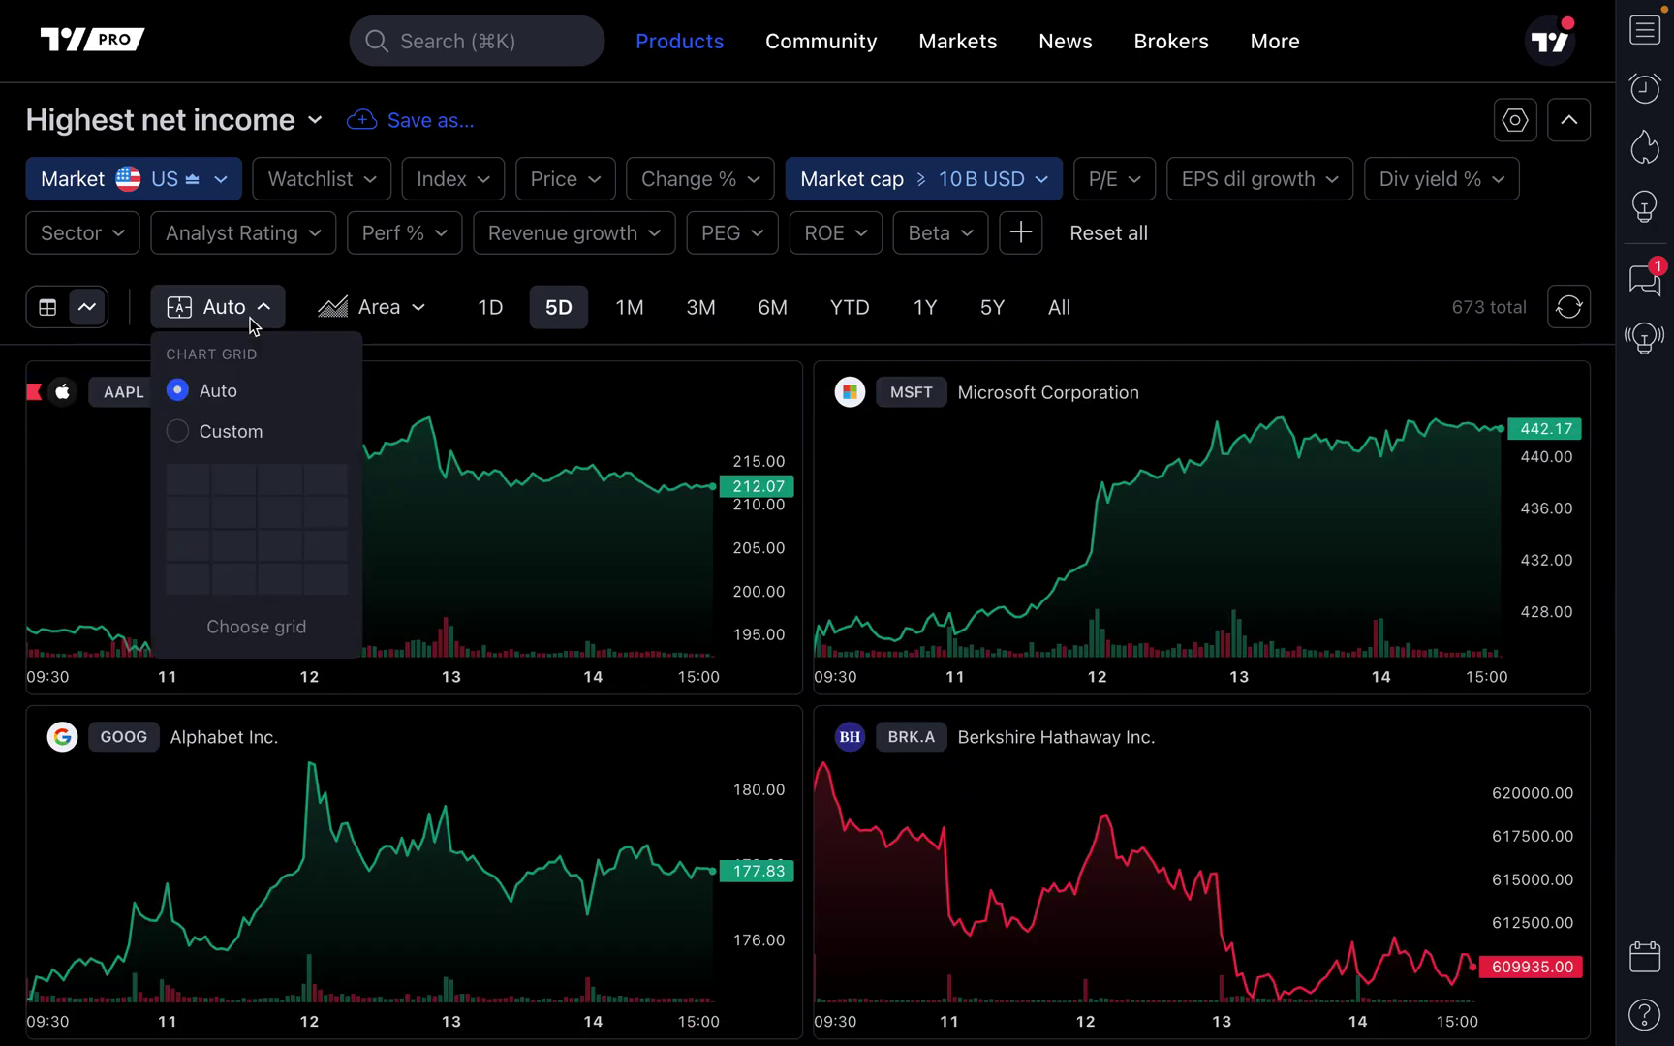
Step: Choose a Custom chart grid sized 4 × 4 to show sixteen charts per screen
{"action": "left_click", "coordinate": [177, 436]}
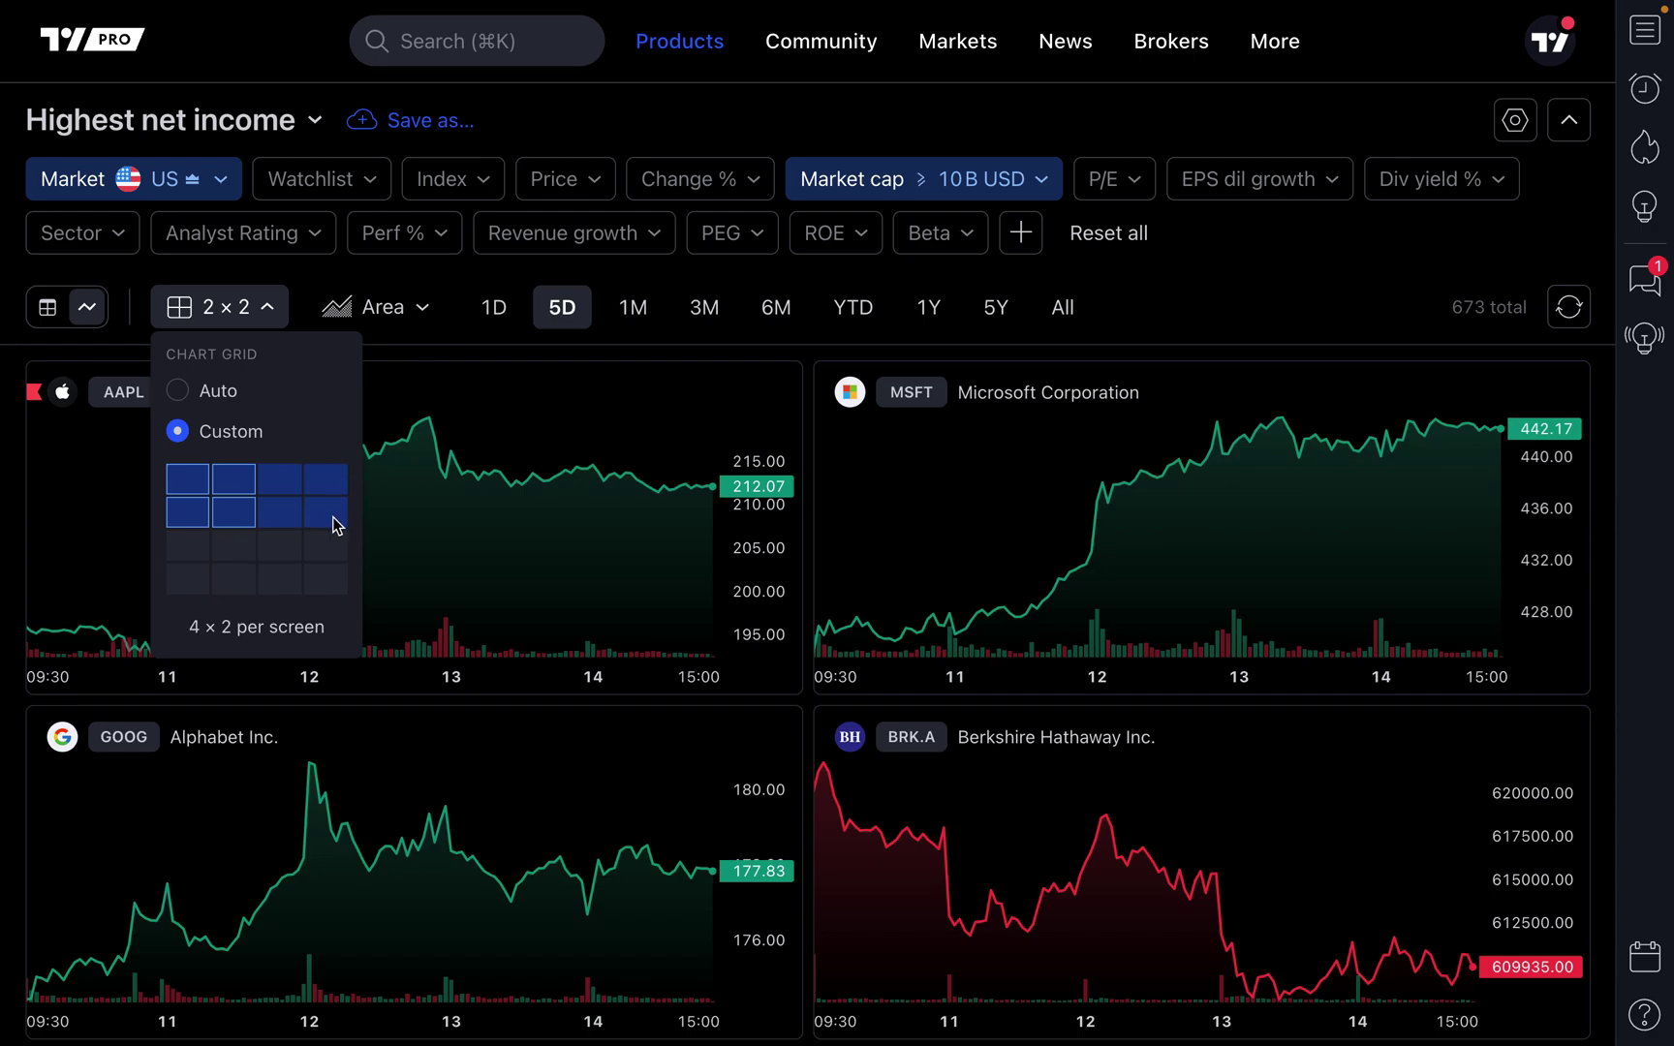
{"action": "left_click", "coordinate": [340, 587]}
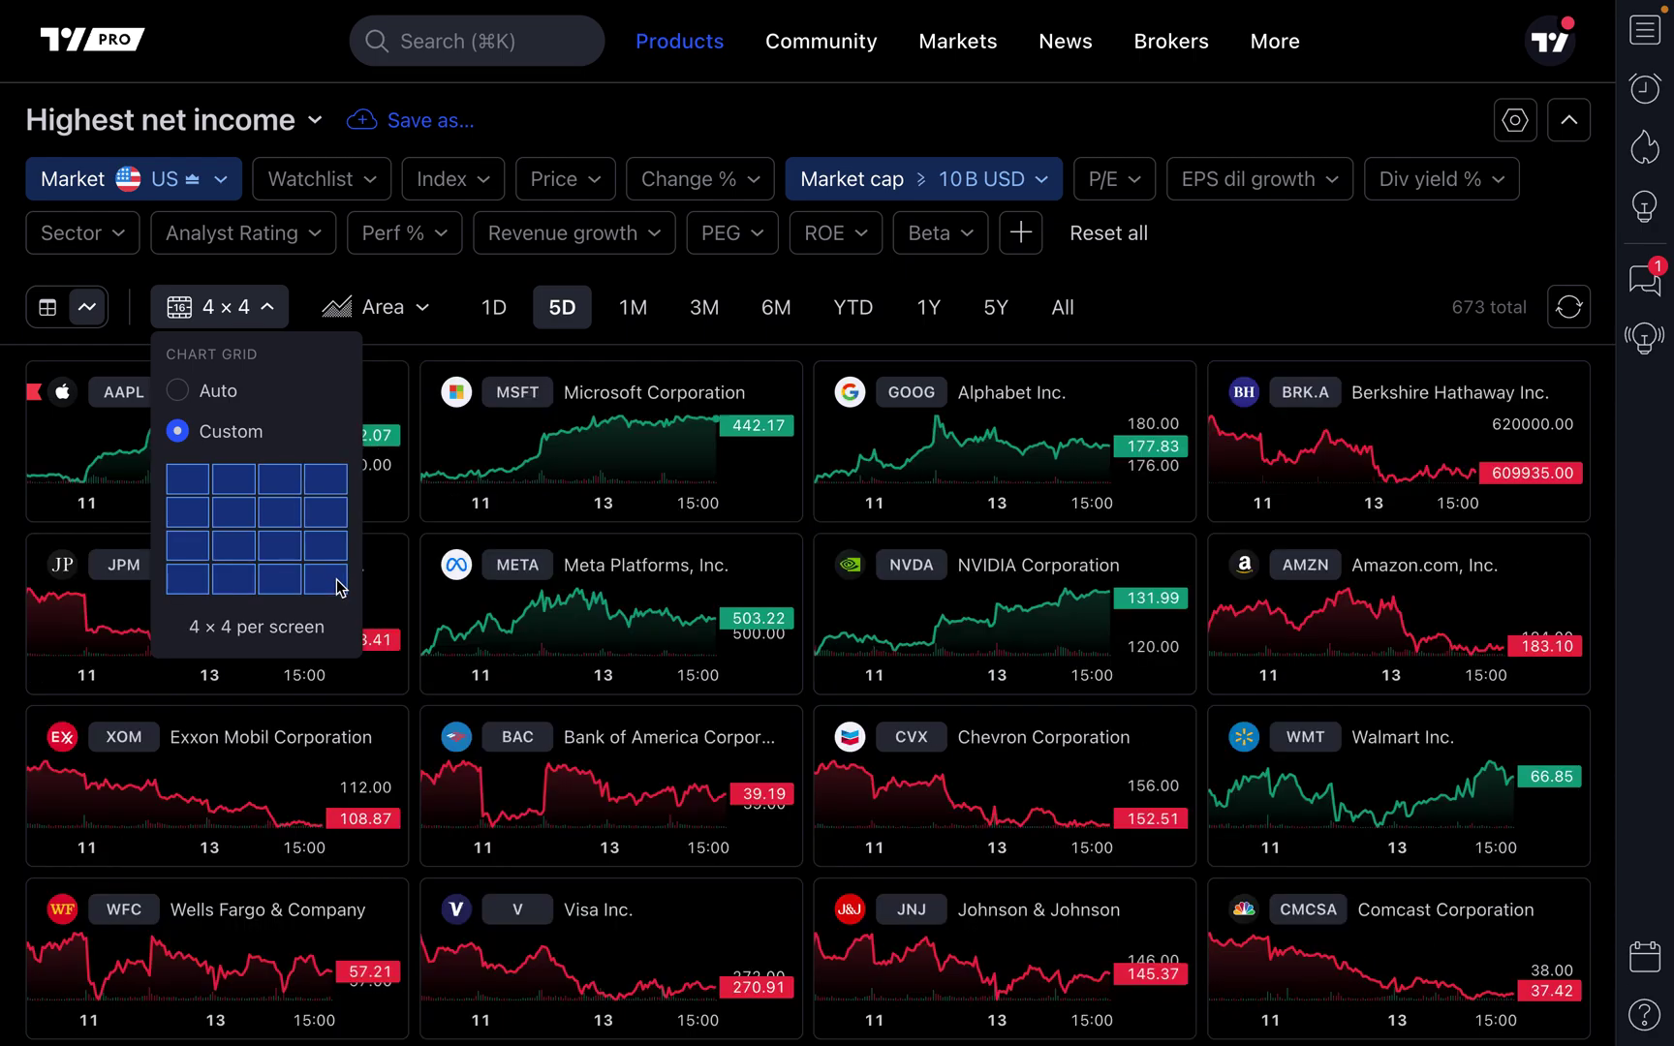
{"action": "left_click", "coordinate": [1208, 315]}
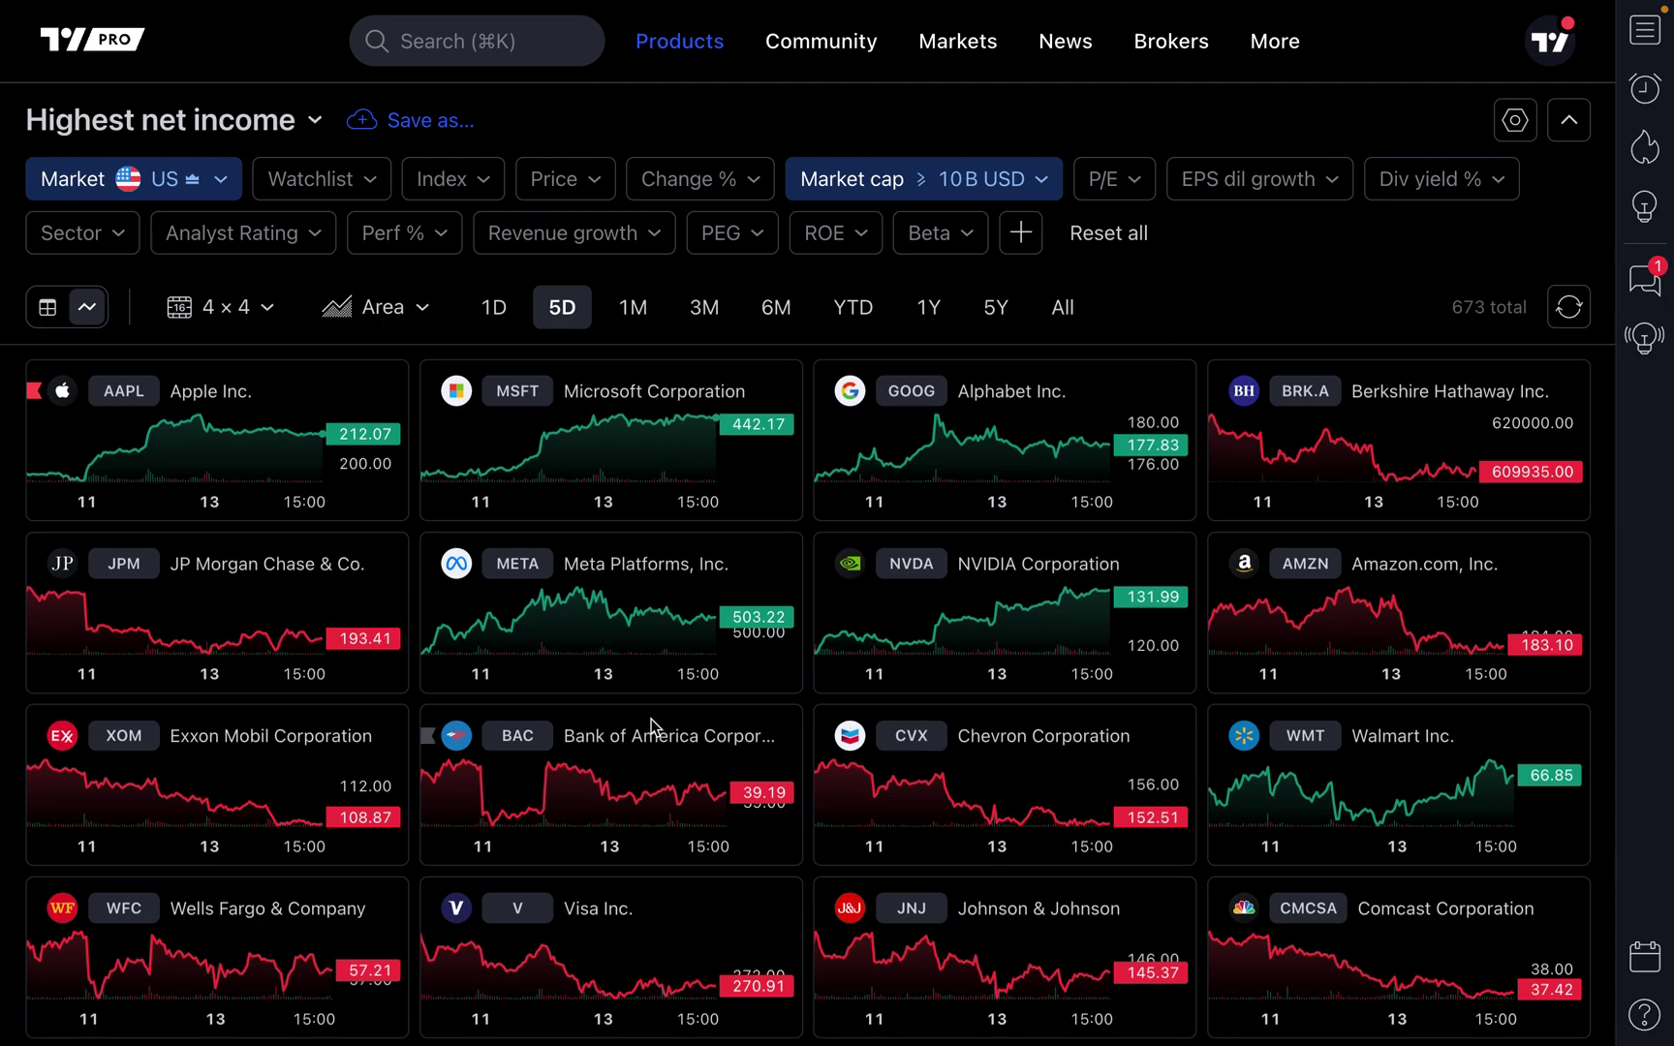
Step: Scroll down through the sixteen-chart grid and back up to the top
{"action": "scroll", "coordinate": [653, 723], "scroll_direction": "down", "scroll_amount": 5}
{"action": "scroll", "coordinate": [653, 726], "scroll_direction": "down", "scroll_amount": 6}
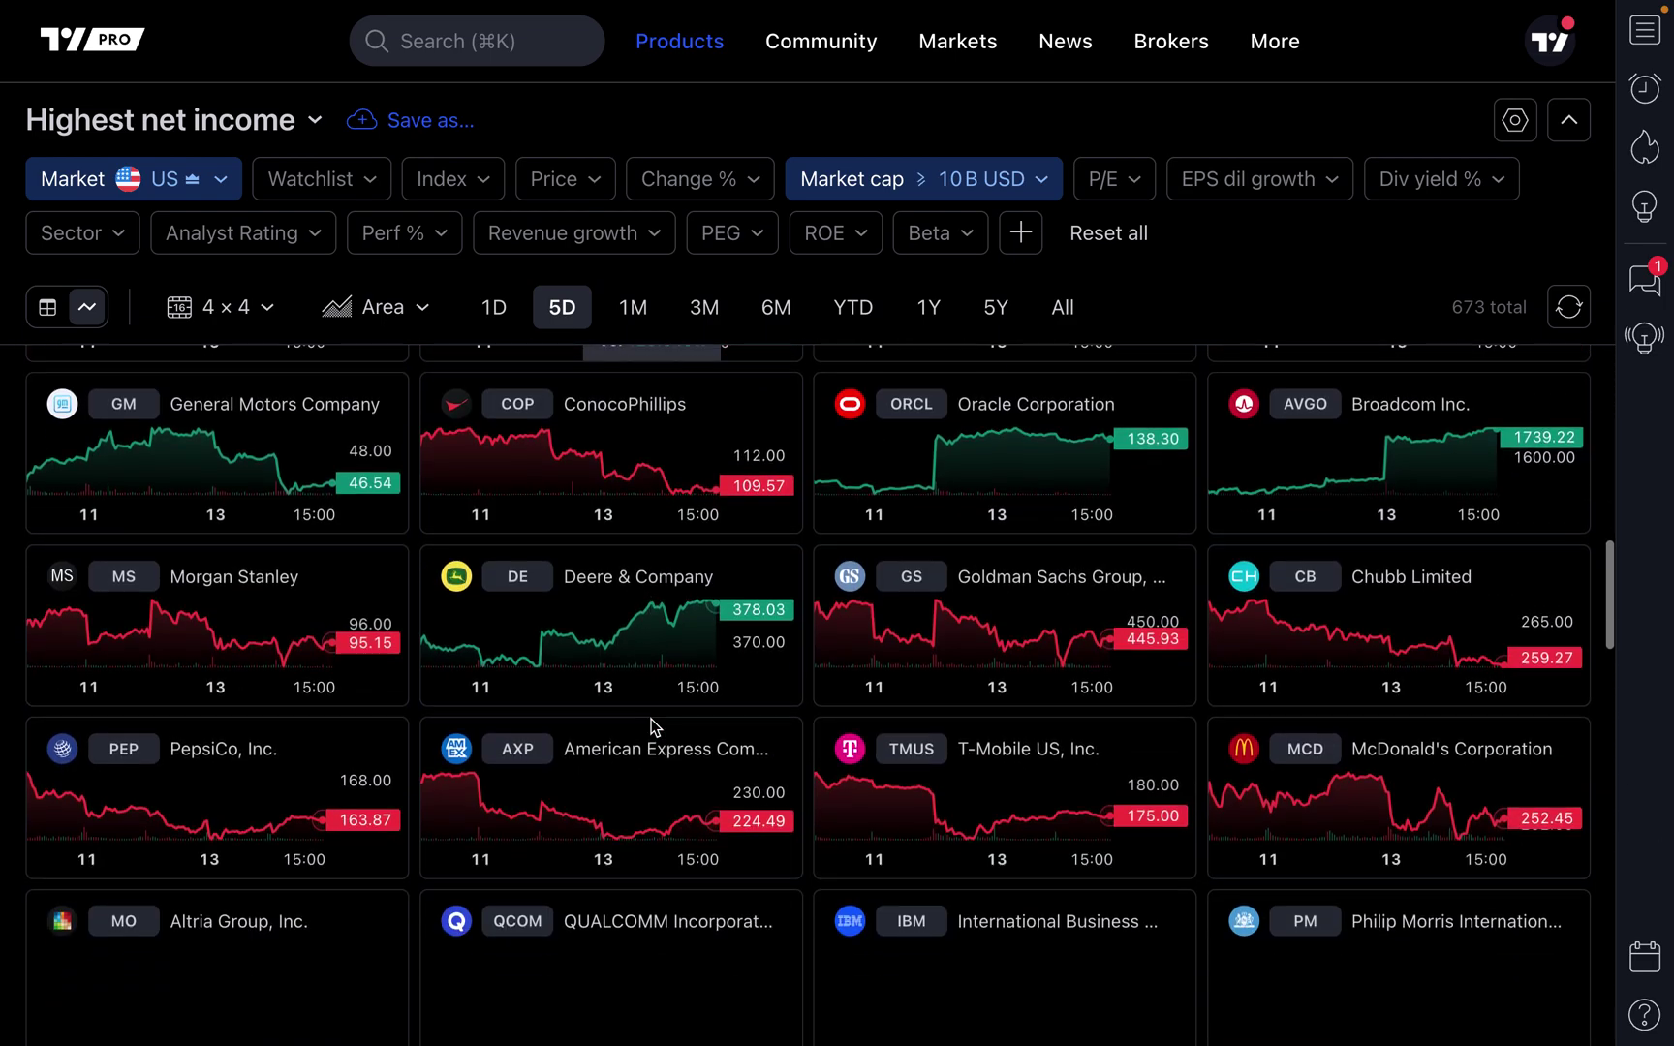
{"action": "scroll", "coordinate": [653, 726], "scroll_direction": "down", "scroll_amount": 6}
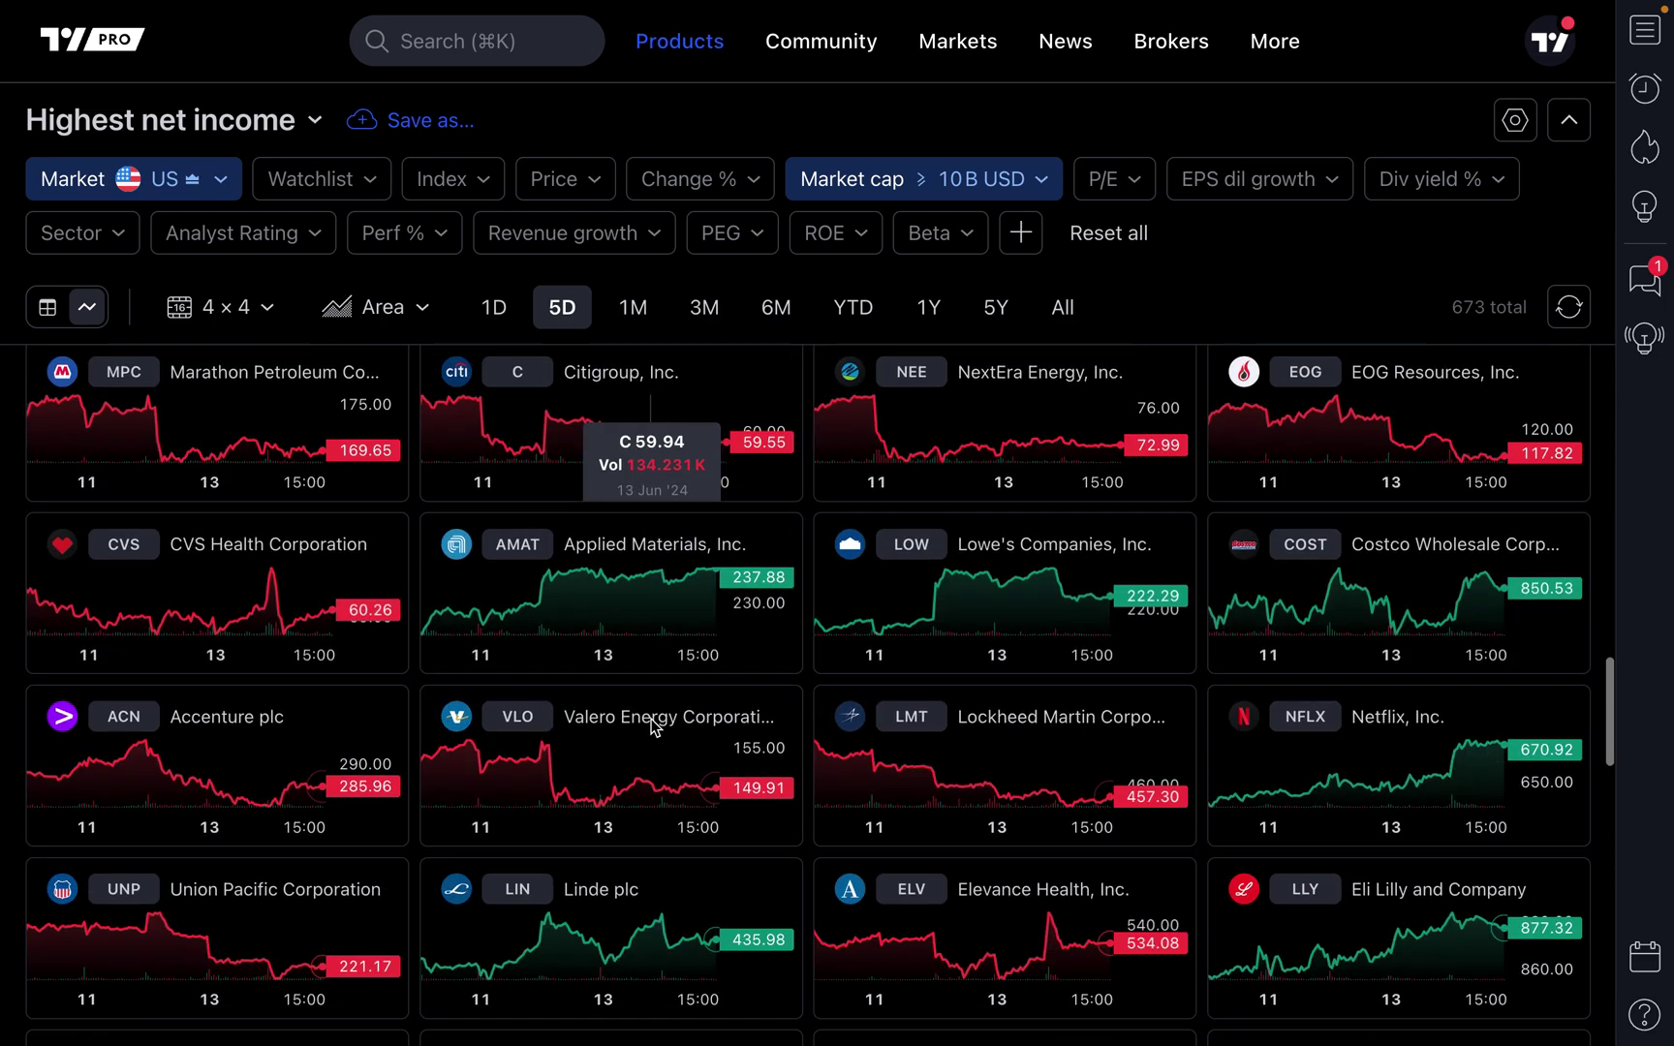
{"action": "scroll", "coordinate": [653, 726], "scroll_direction": "down", "scroll_amount": 6}
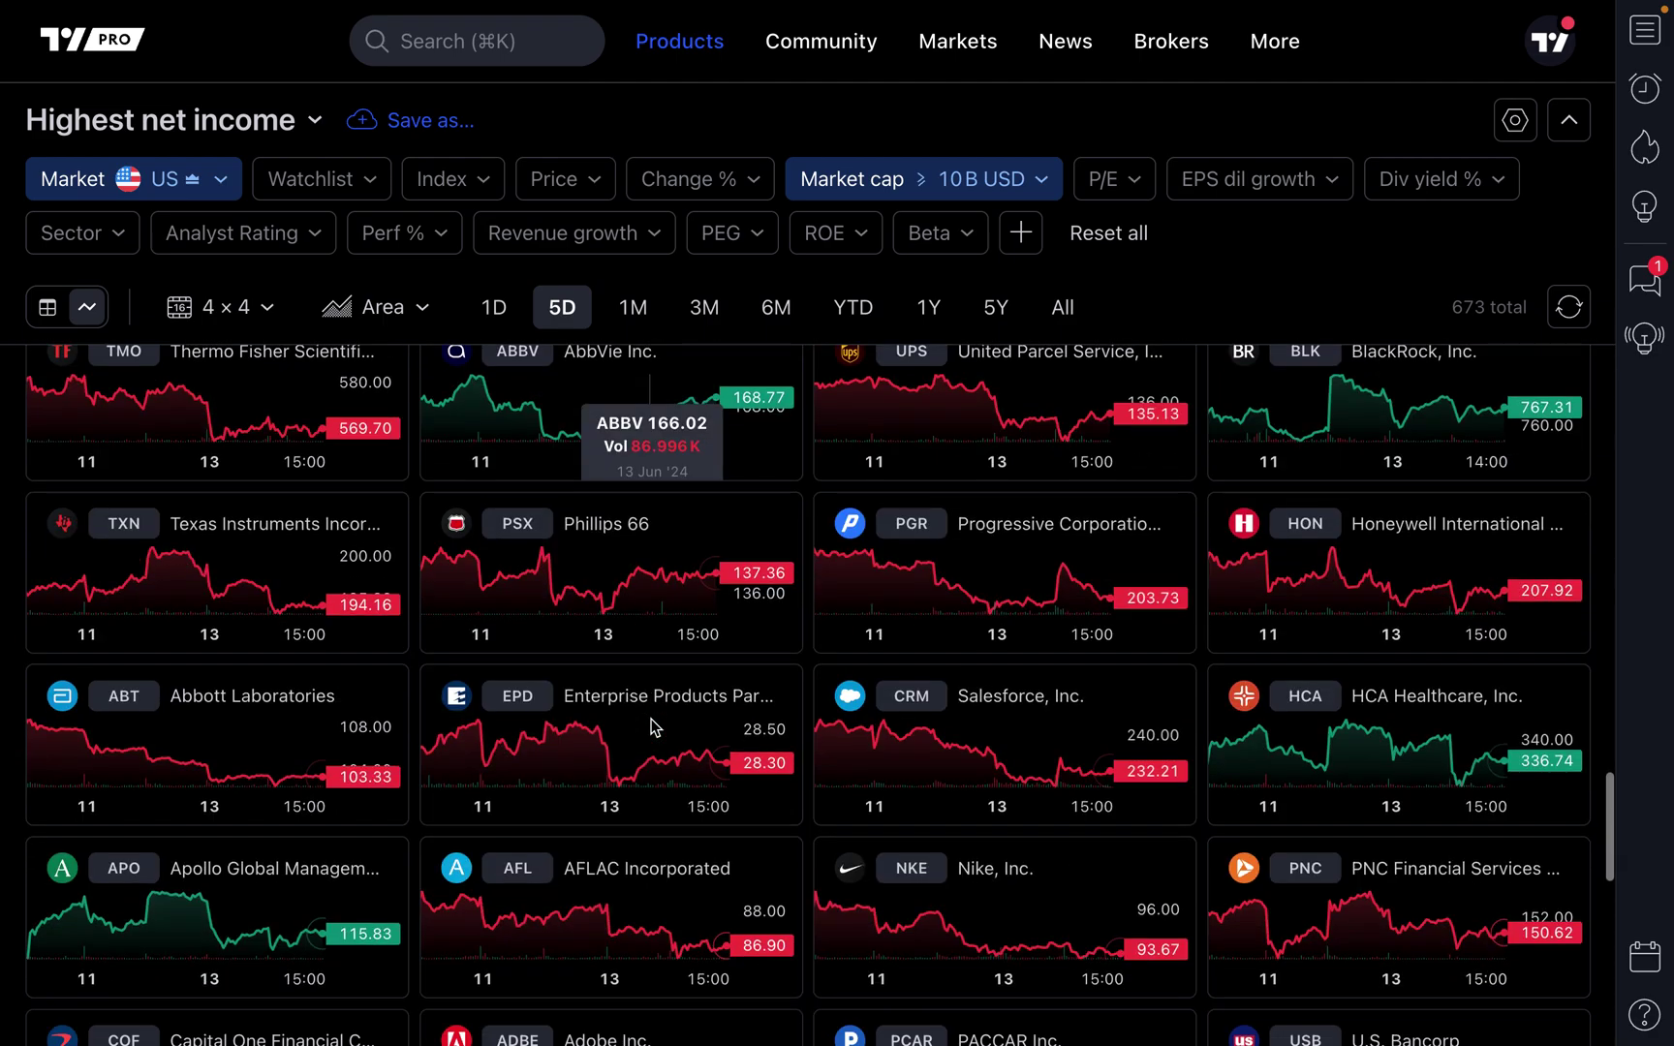
{"action": "scroll", "coordinate": [653, 725], "scroll_direction": "down", "scroll_amount": 7}
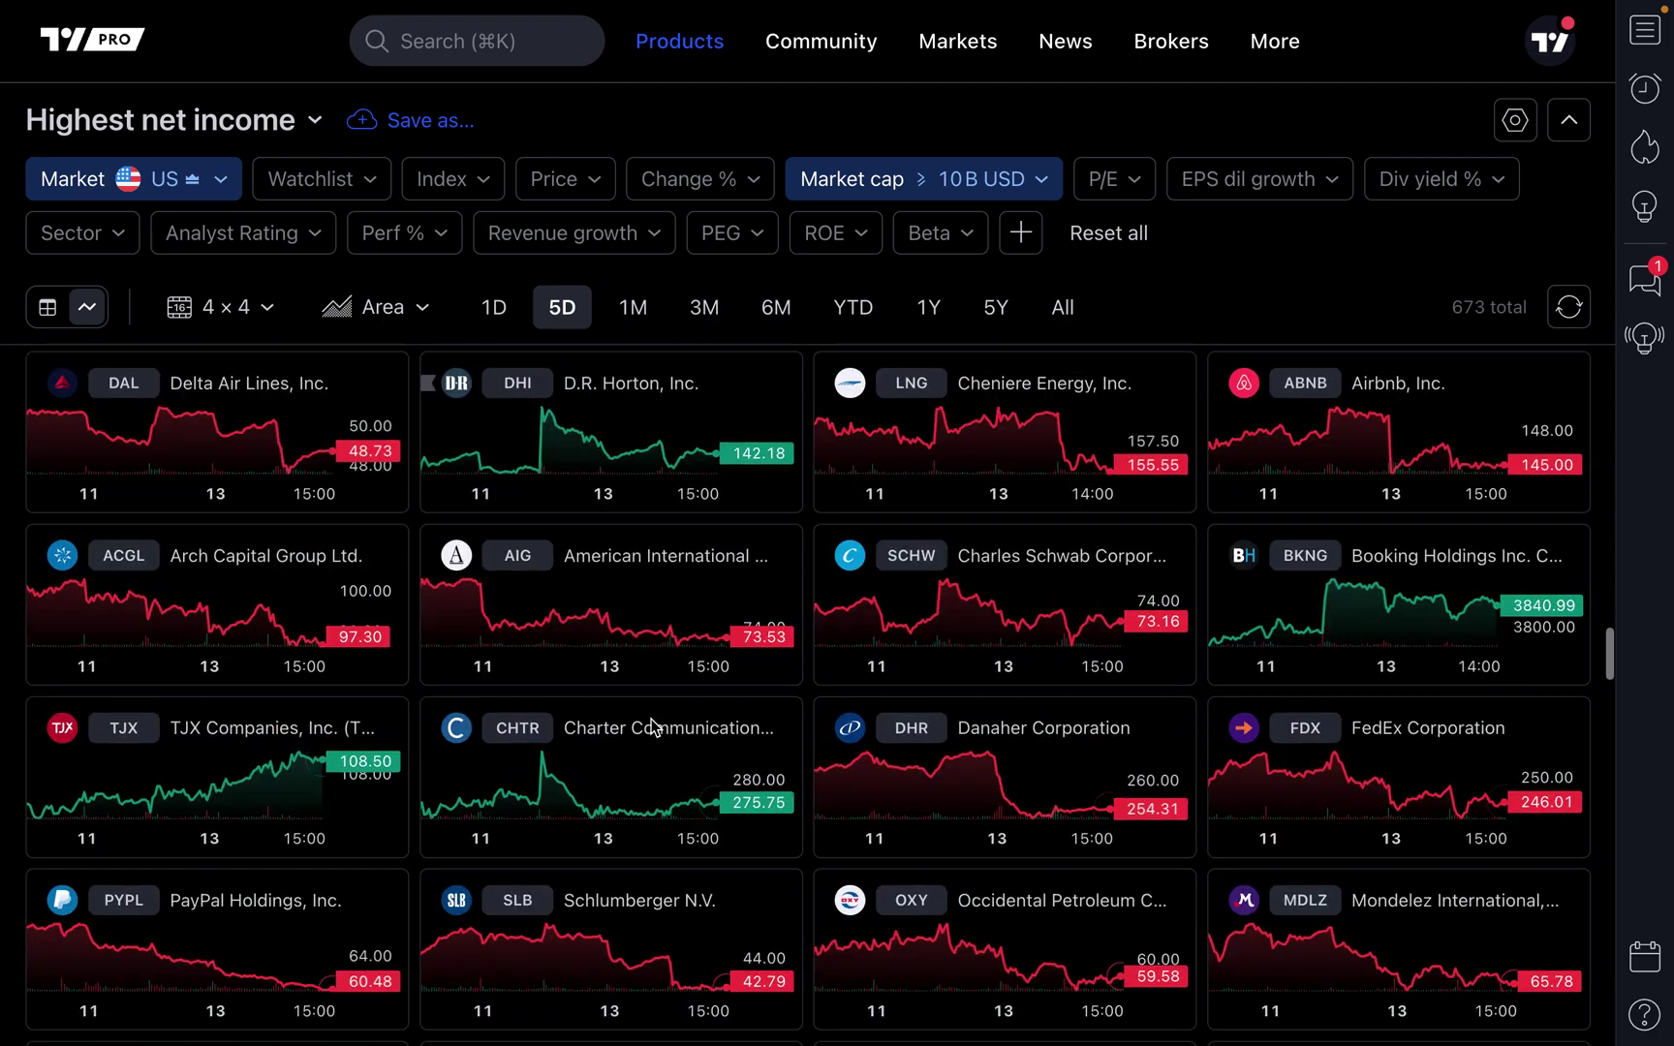
{"action": "scroll", "coordinate": [655, 727], "scroll_direction": "down", "scroll_amount": 6}
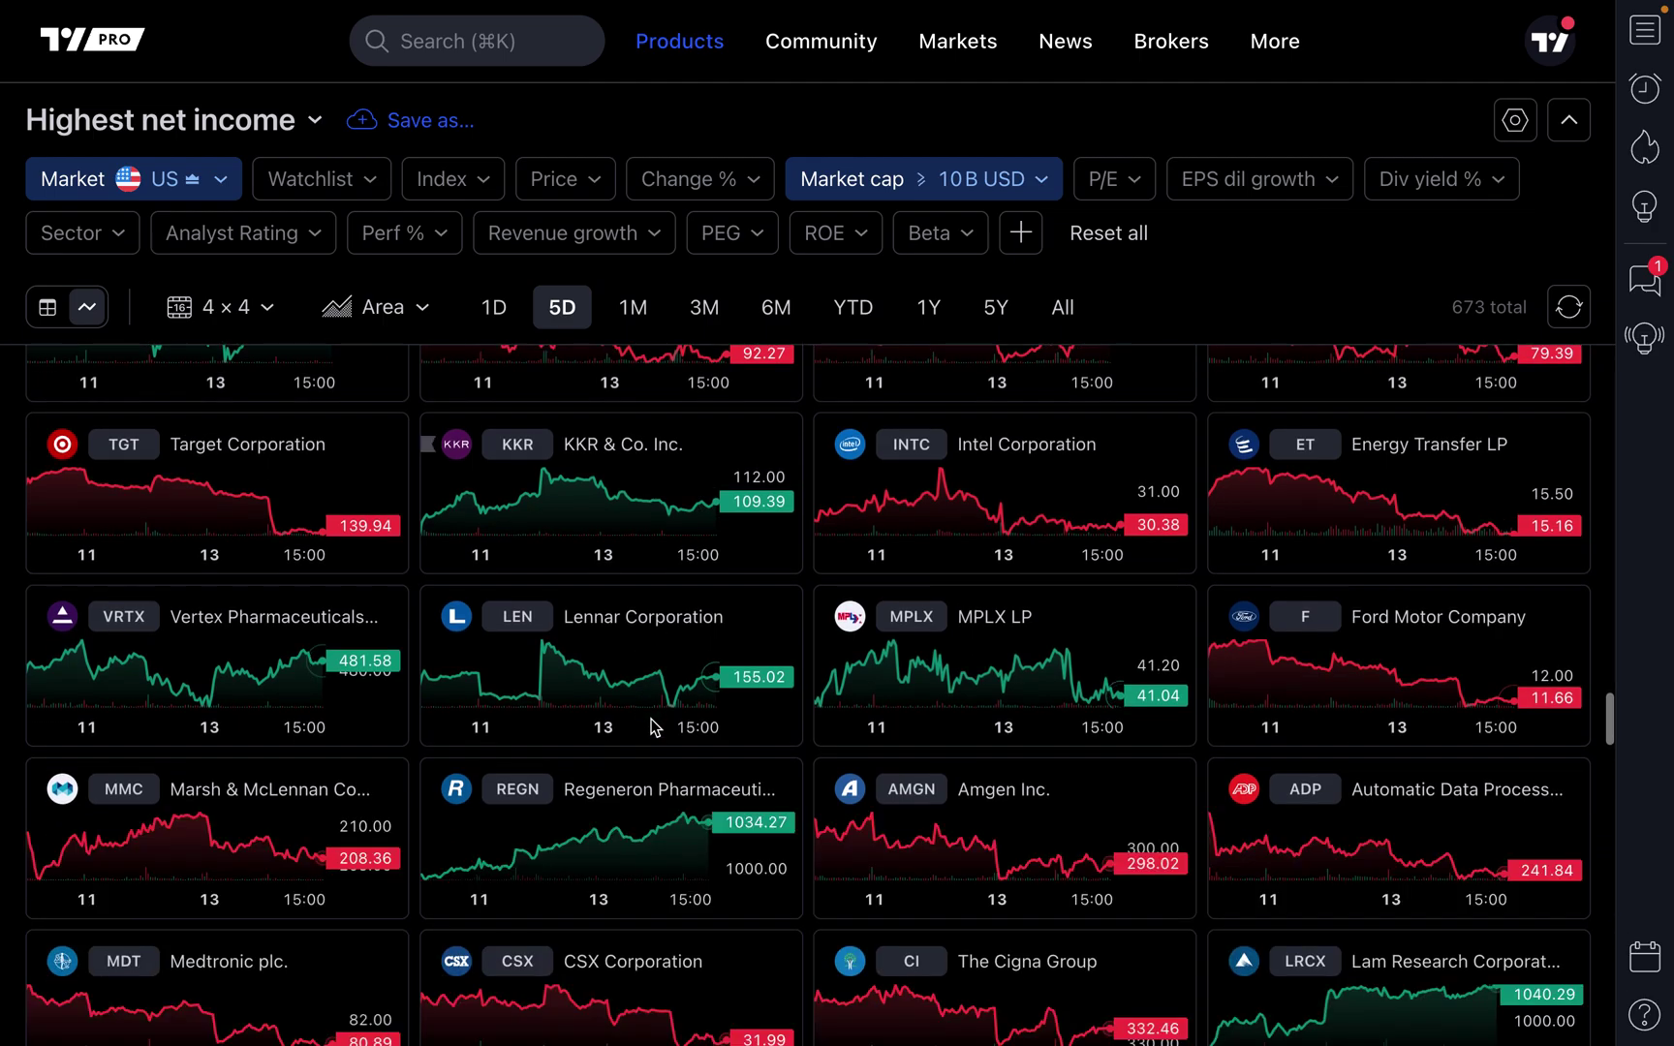
{"action": "scroll", "coordinate": [655, 727], "scroll_direction": "down", "scroll_amount": 2}
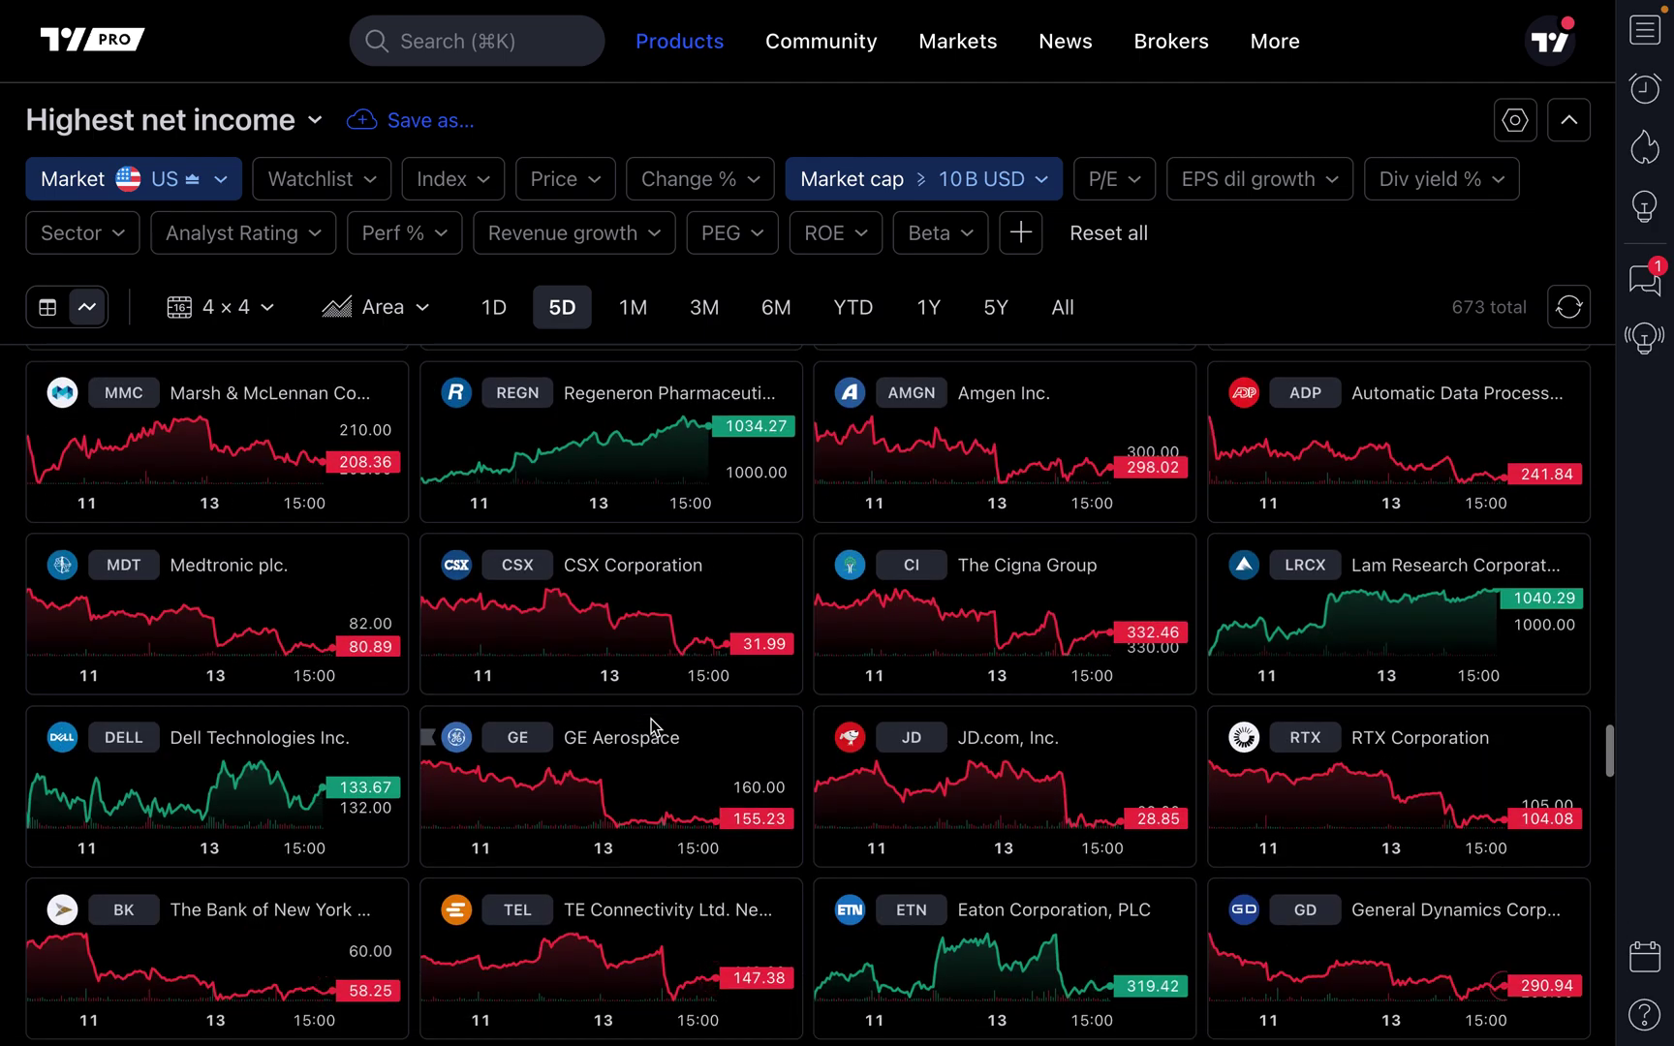
{"action": "scroll", "coordinate": [654, 727], "scroll_direction": "up", "scroll_amount": 5}
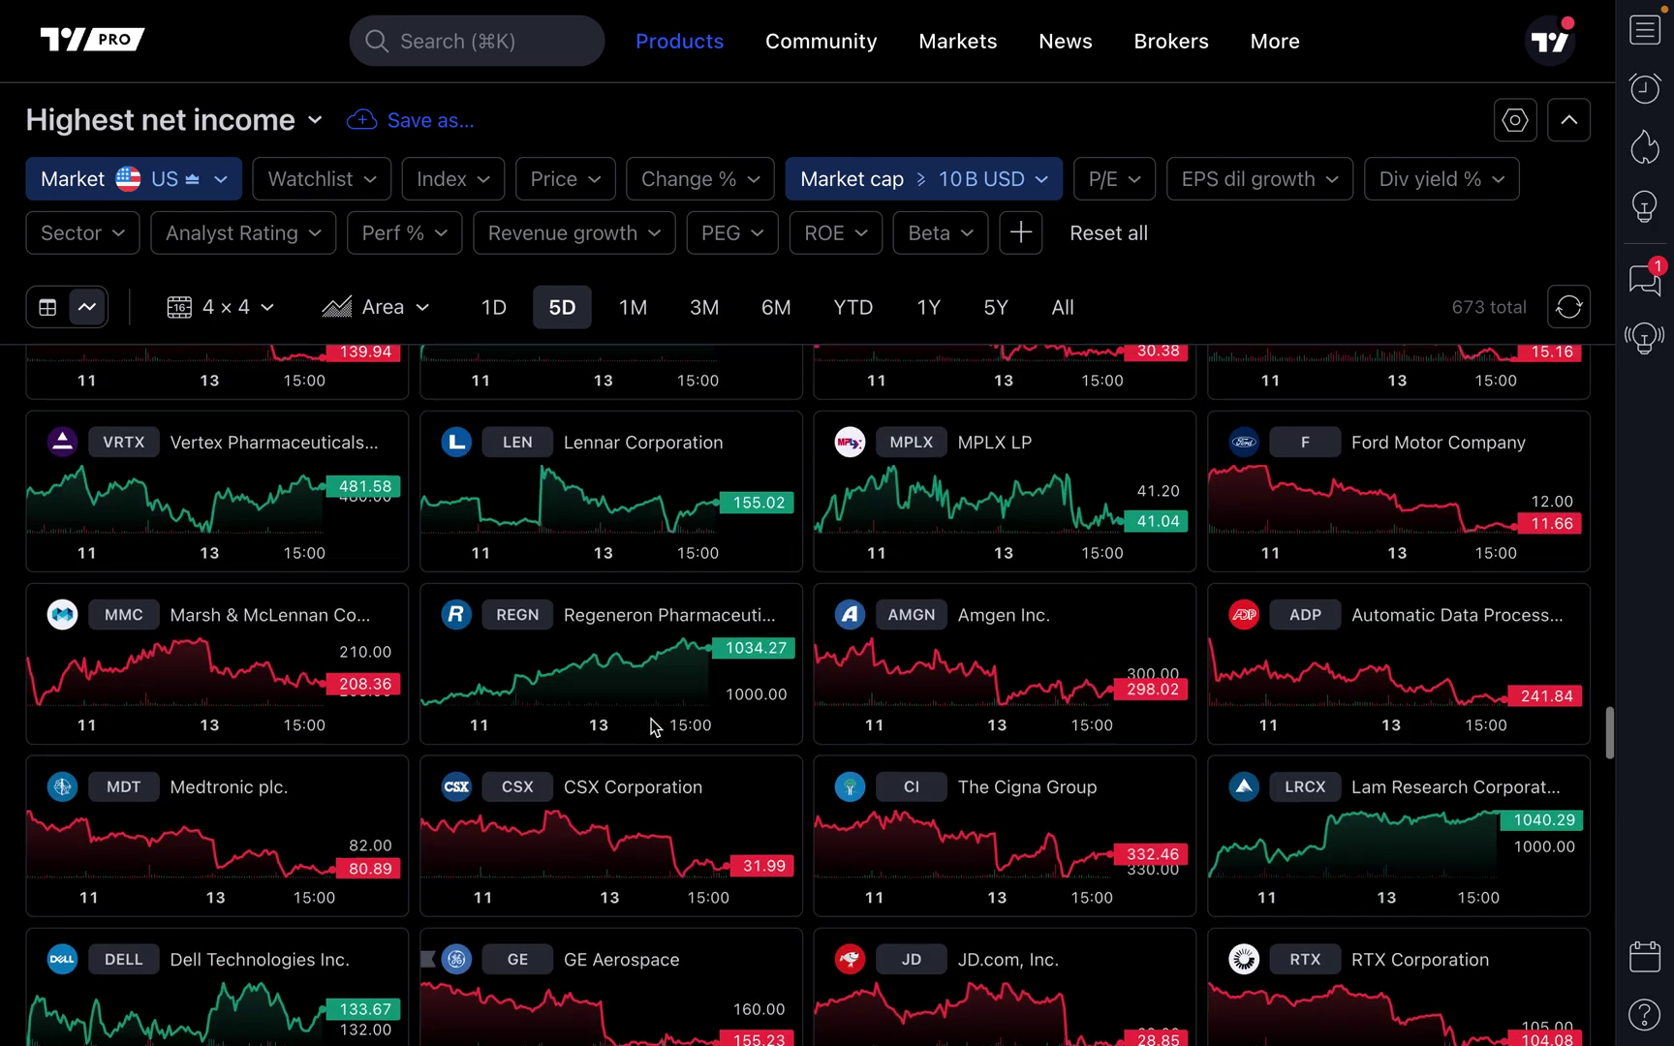
{"action": "scroll", "coordinate": [655, 726], "scroll_direction": "up", "scroll_amount": 15}
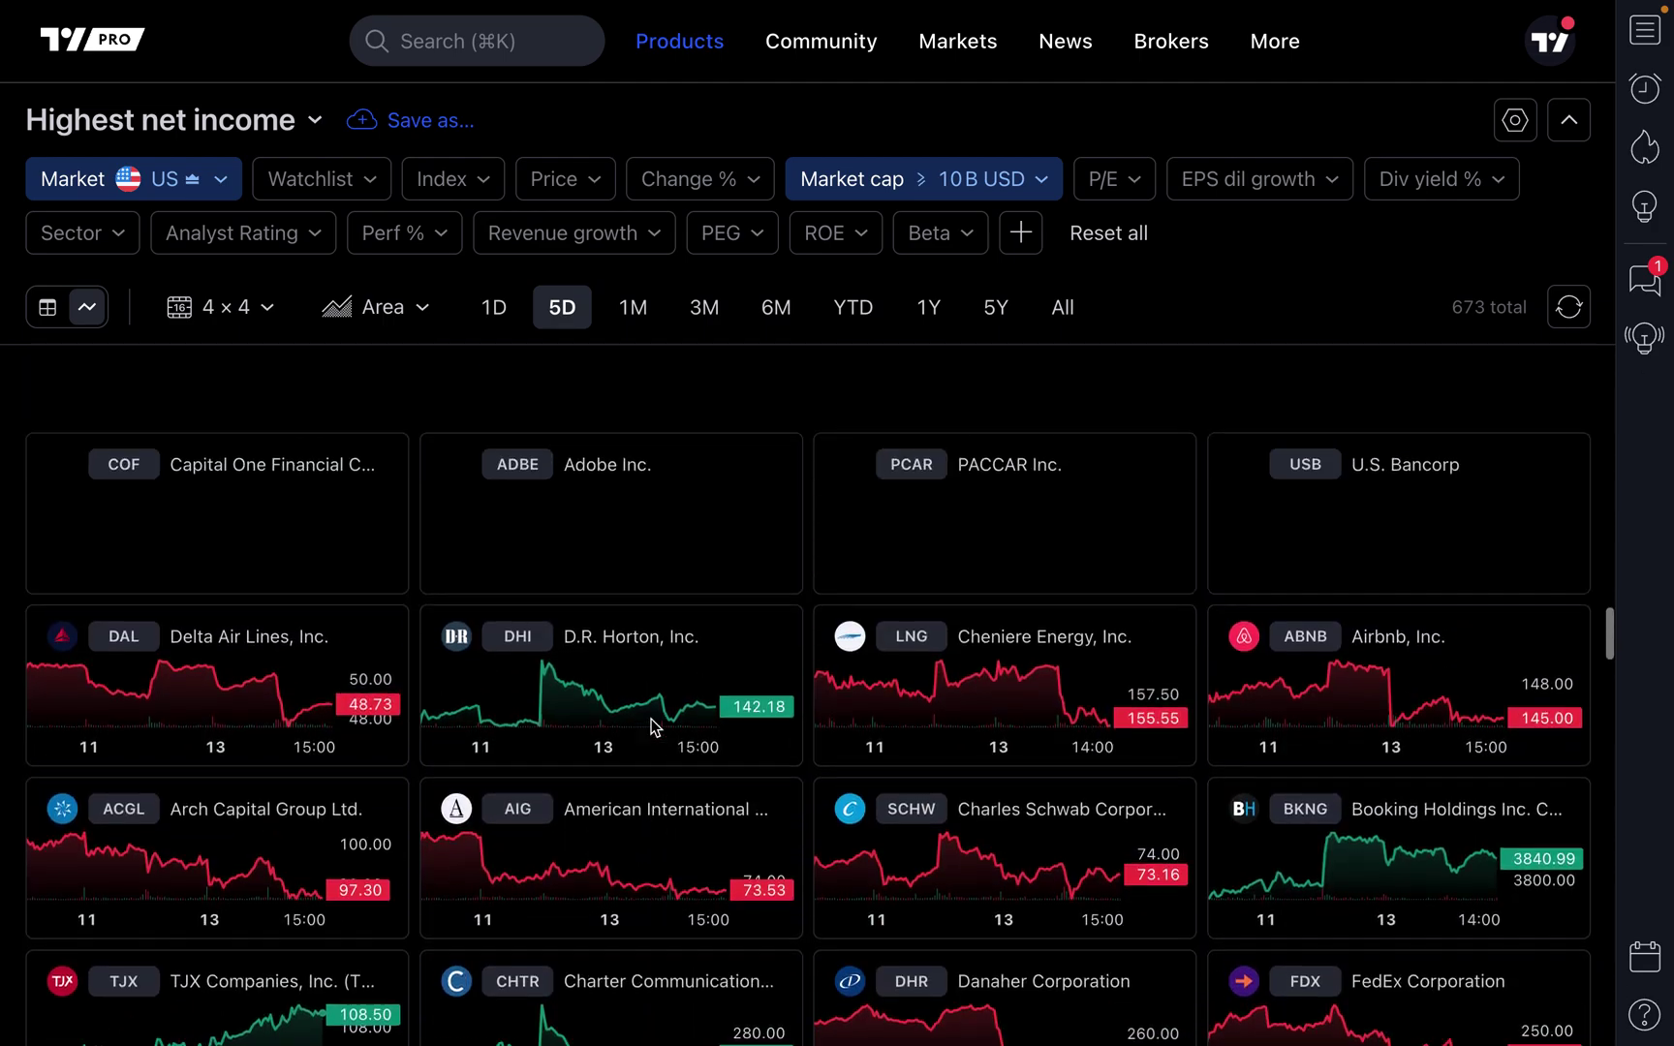
{"action": "scroll", "coordinate": [655, 727], "scroll_direction": "up", "scroll_amount": 3}
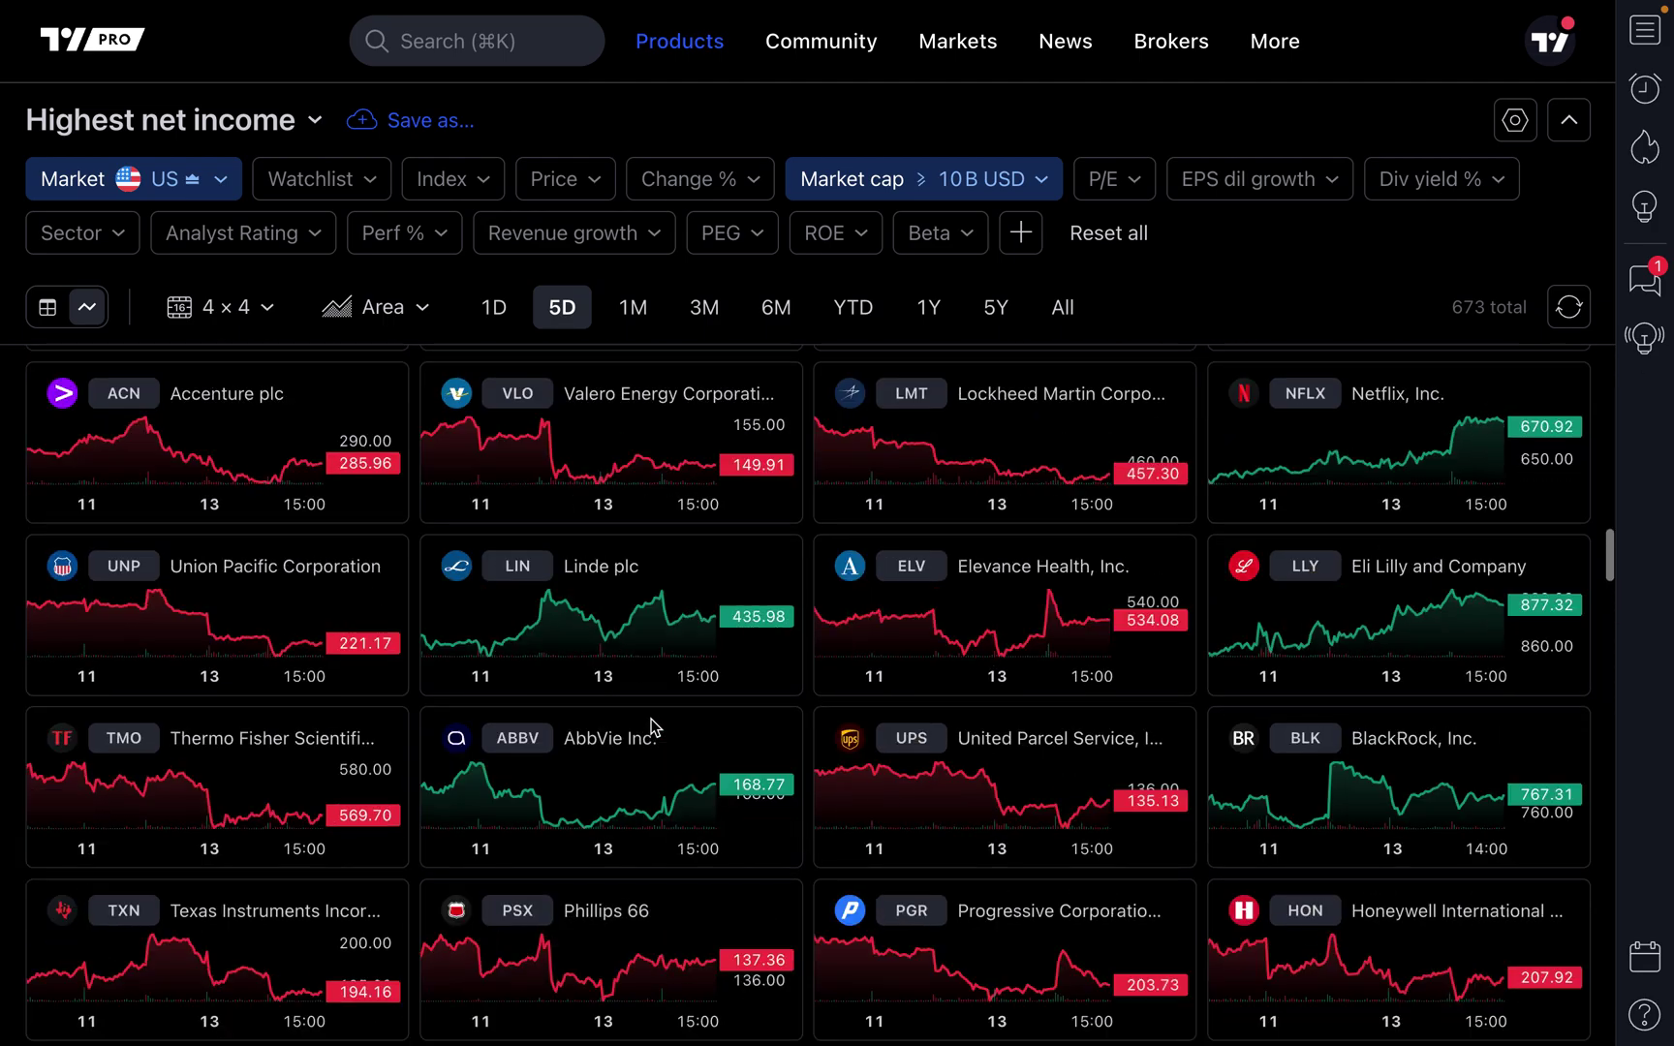
{"action": "scroll", "coordinate": [655, 727], "scroll_direction": "up", "scroll_amount": 12}
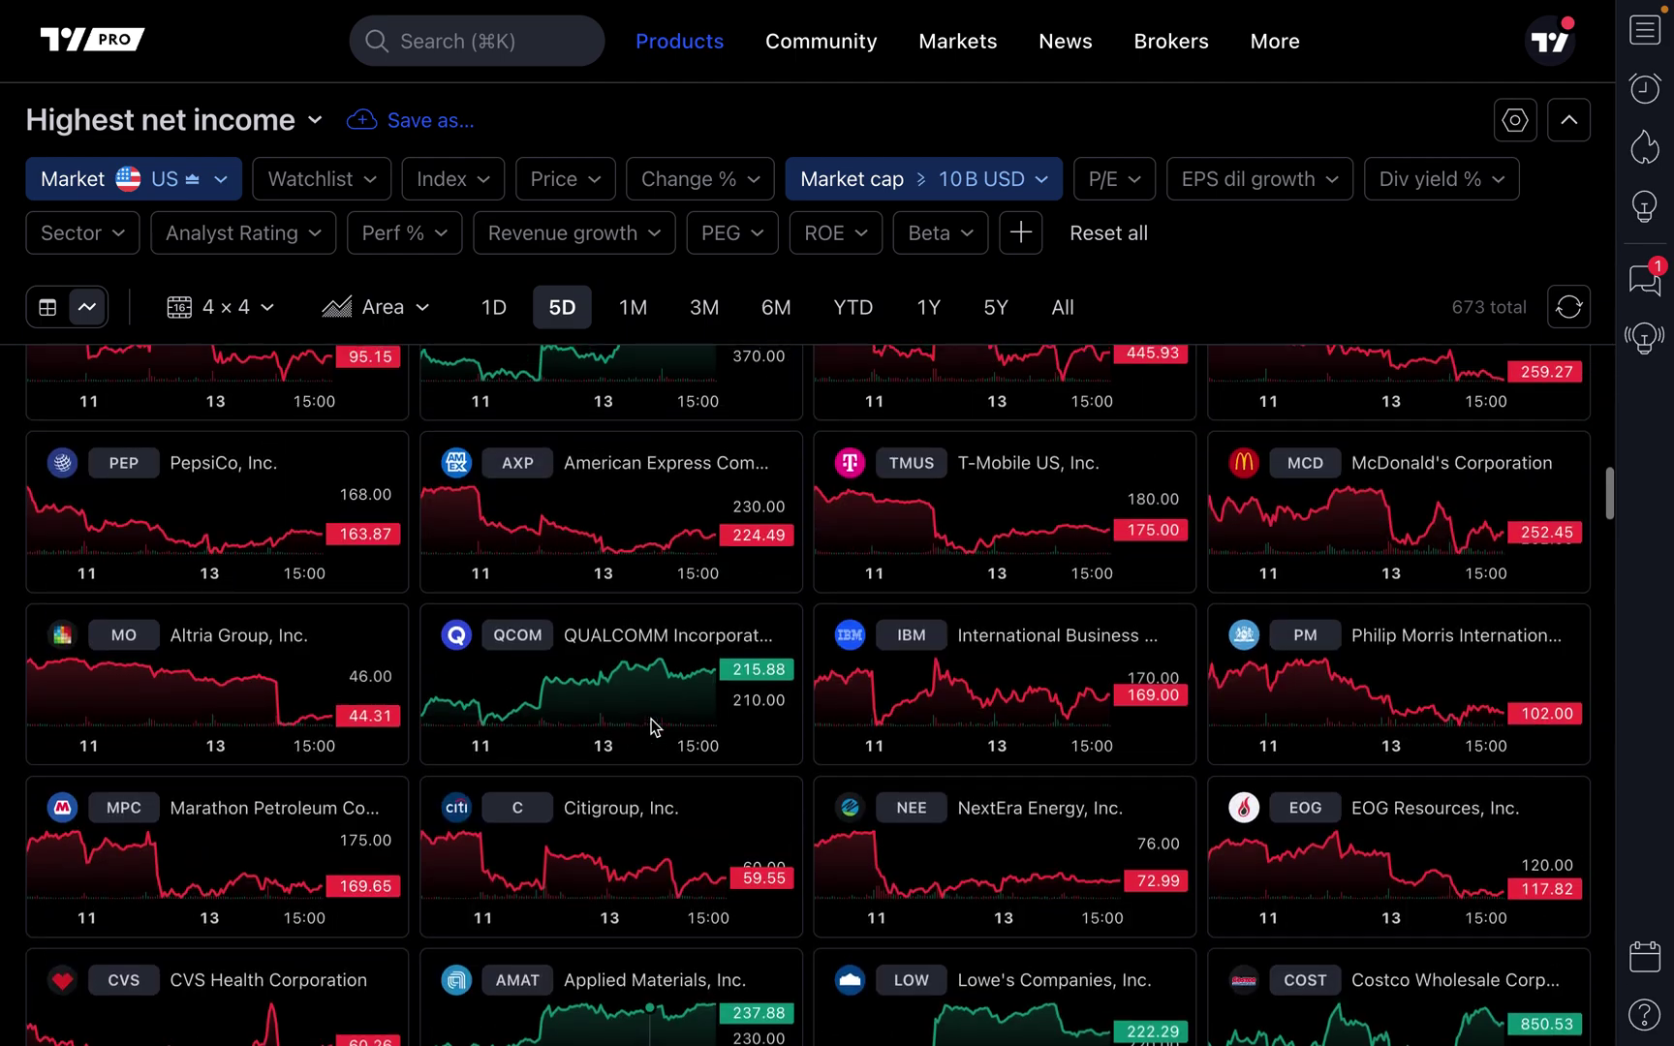
{"action": "scroll", "coordinate": [653, 723], "scroll_direction": "up", "scroll_amount": 5}
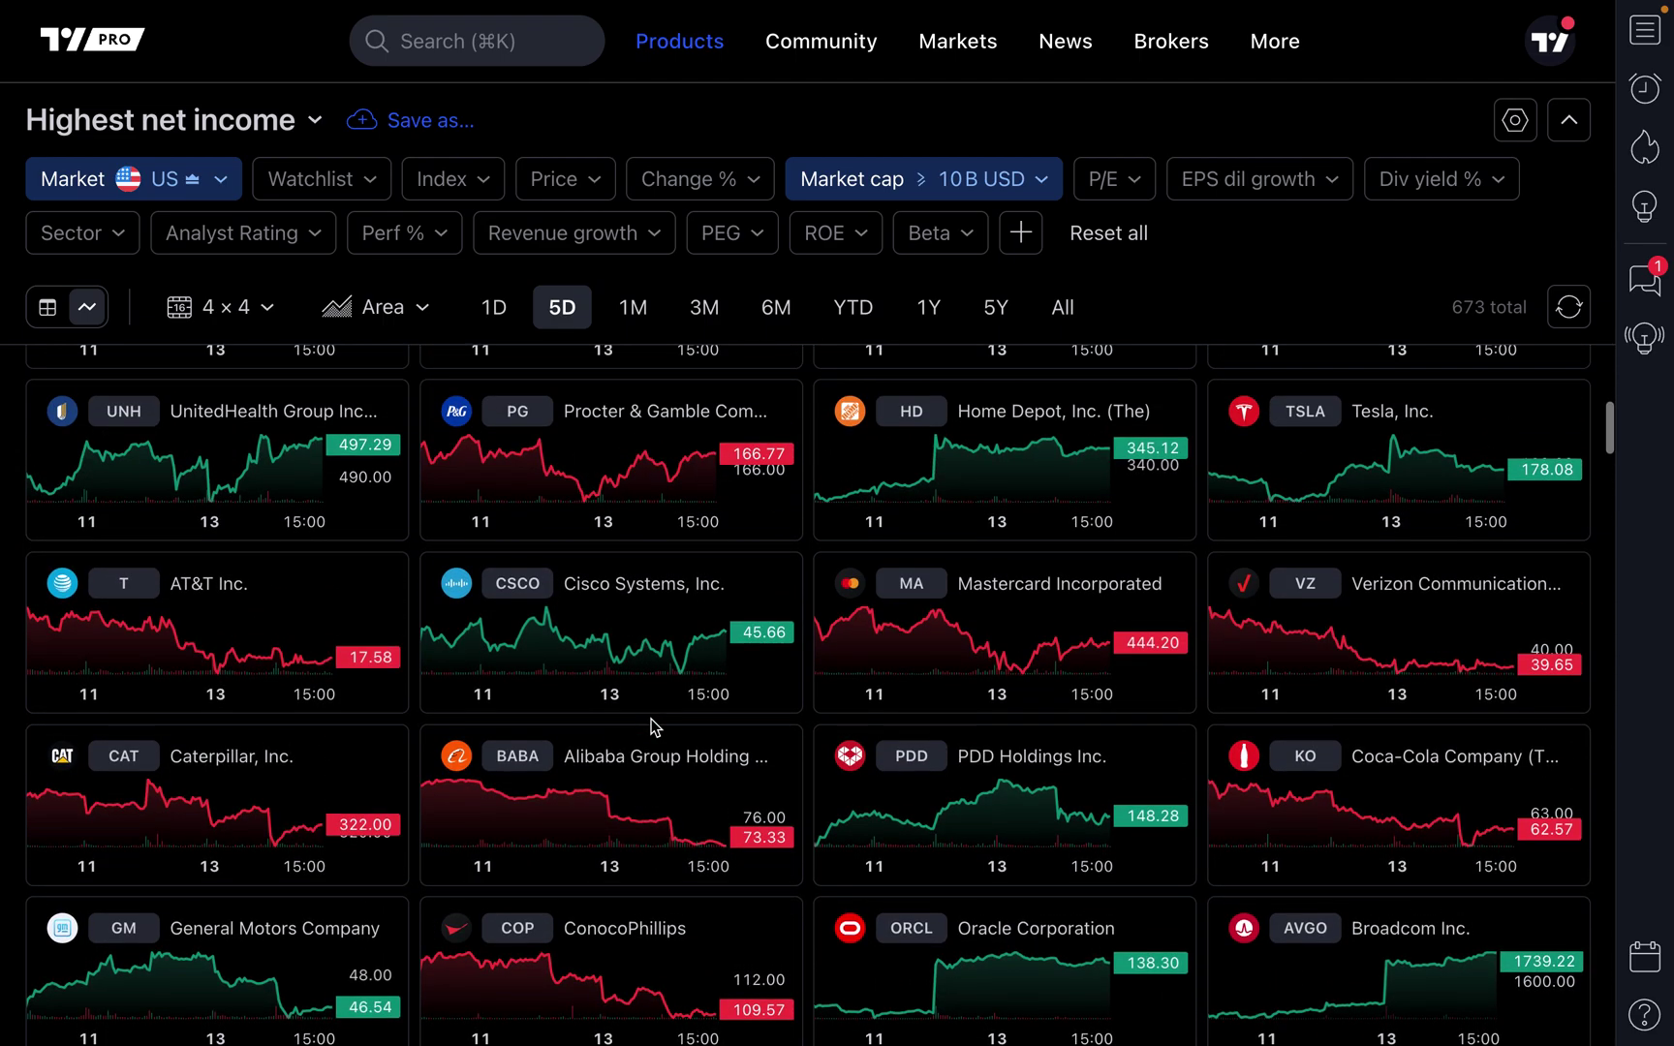
{"action": "scroll", "coordinate": [655, 727], "scroll_direction": "up", "scroll_amount": 3}
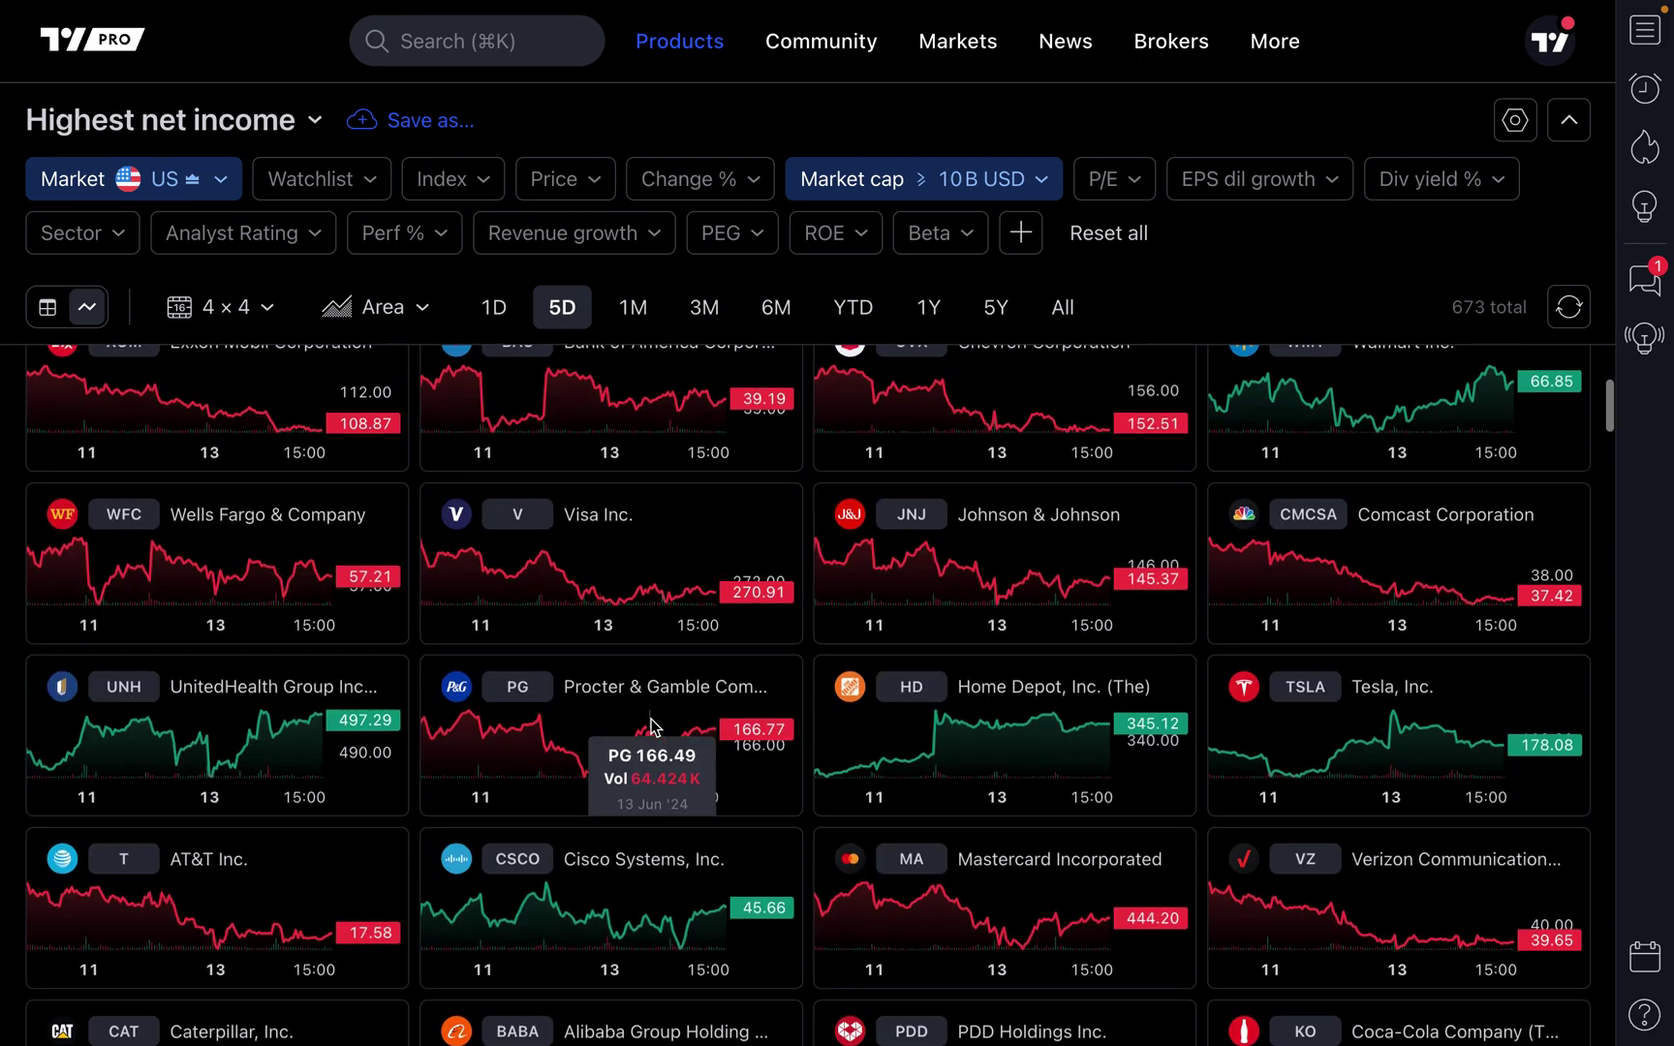
Step: Switch the chart grid from 4 × 4 back to the Auto layout
{"action": "mouse_move", "coordinate": [655, 726]}
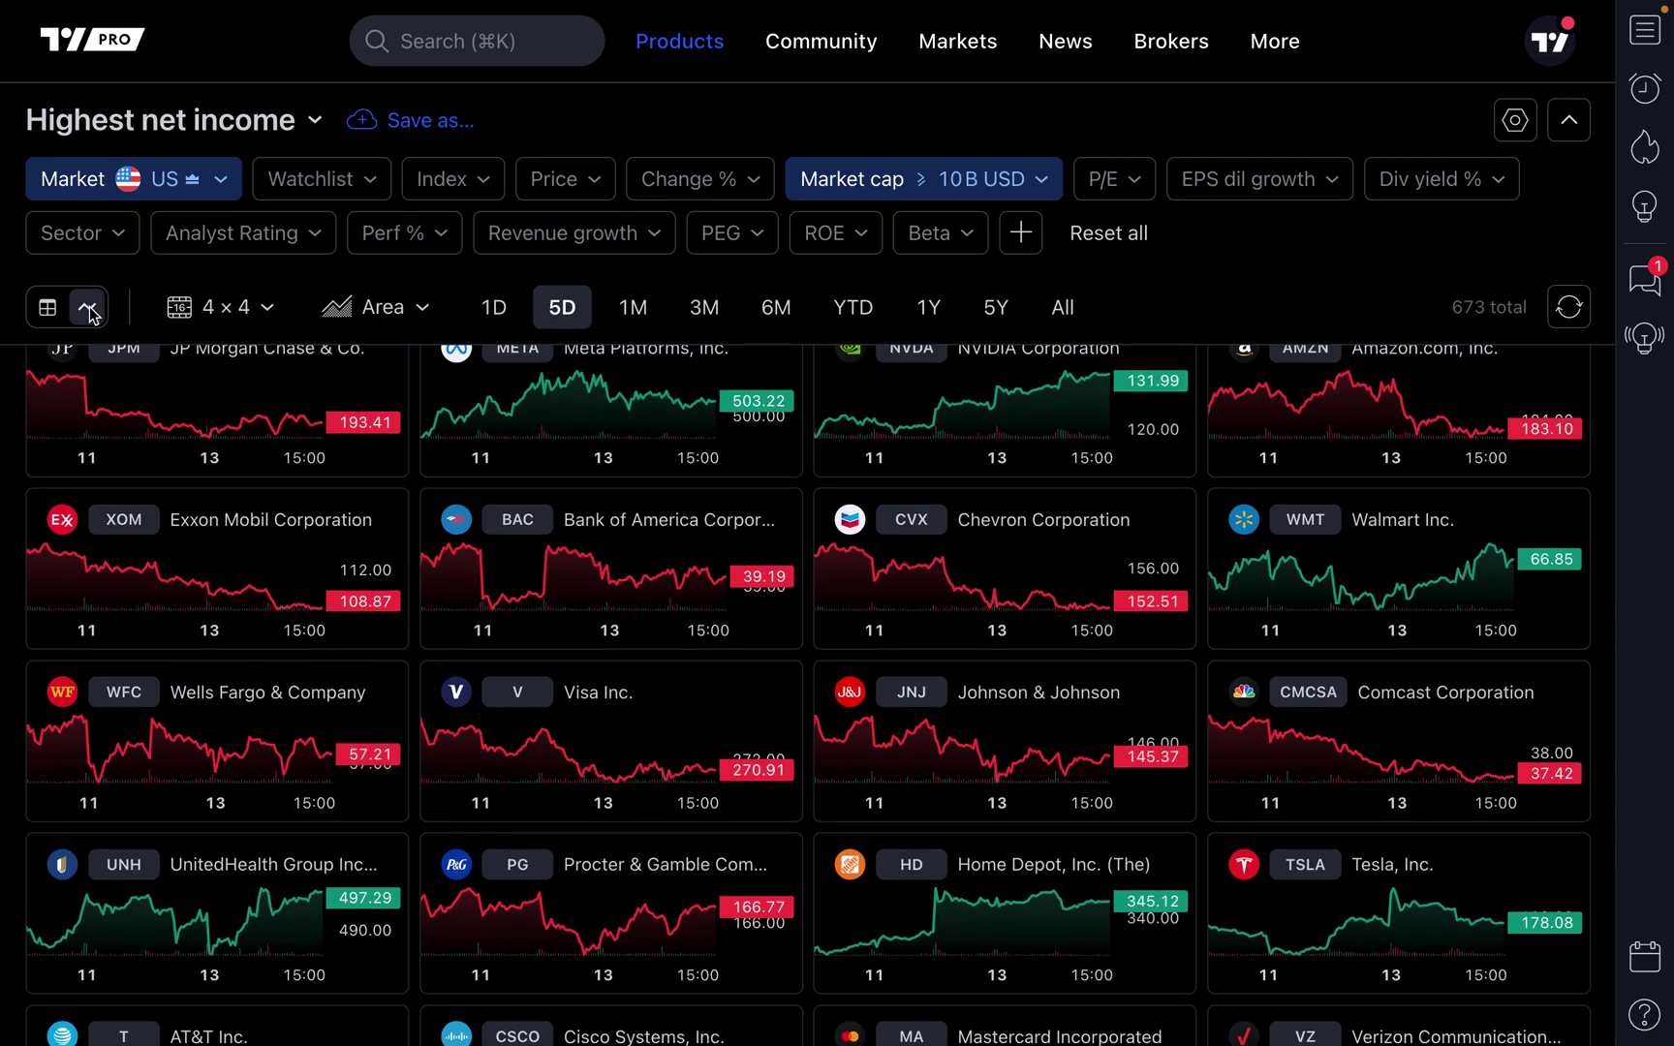
{"action": "left_click", "coordinate": [201, 310]}
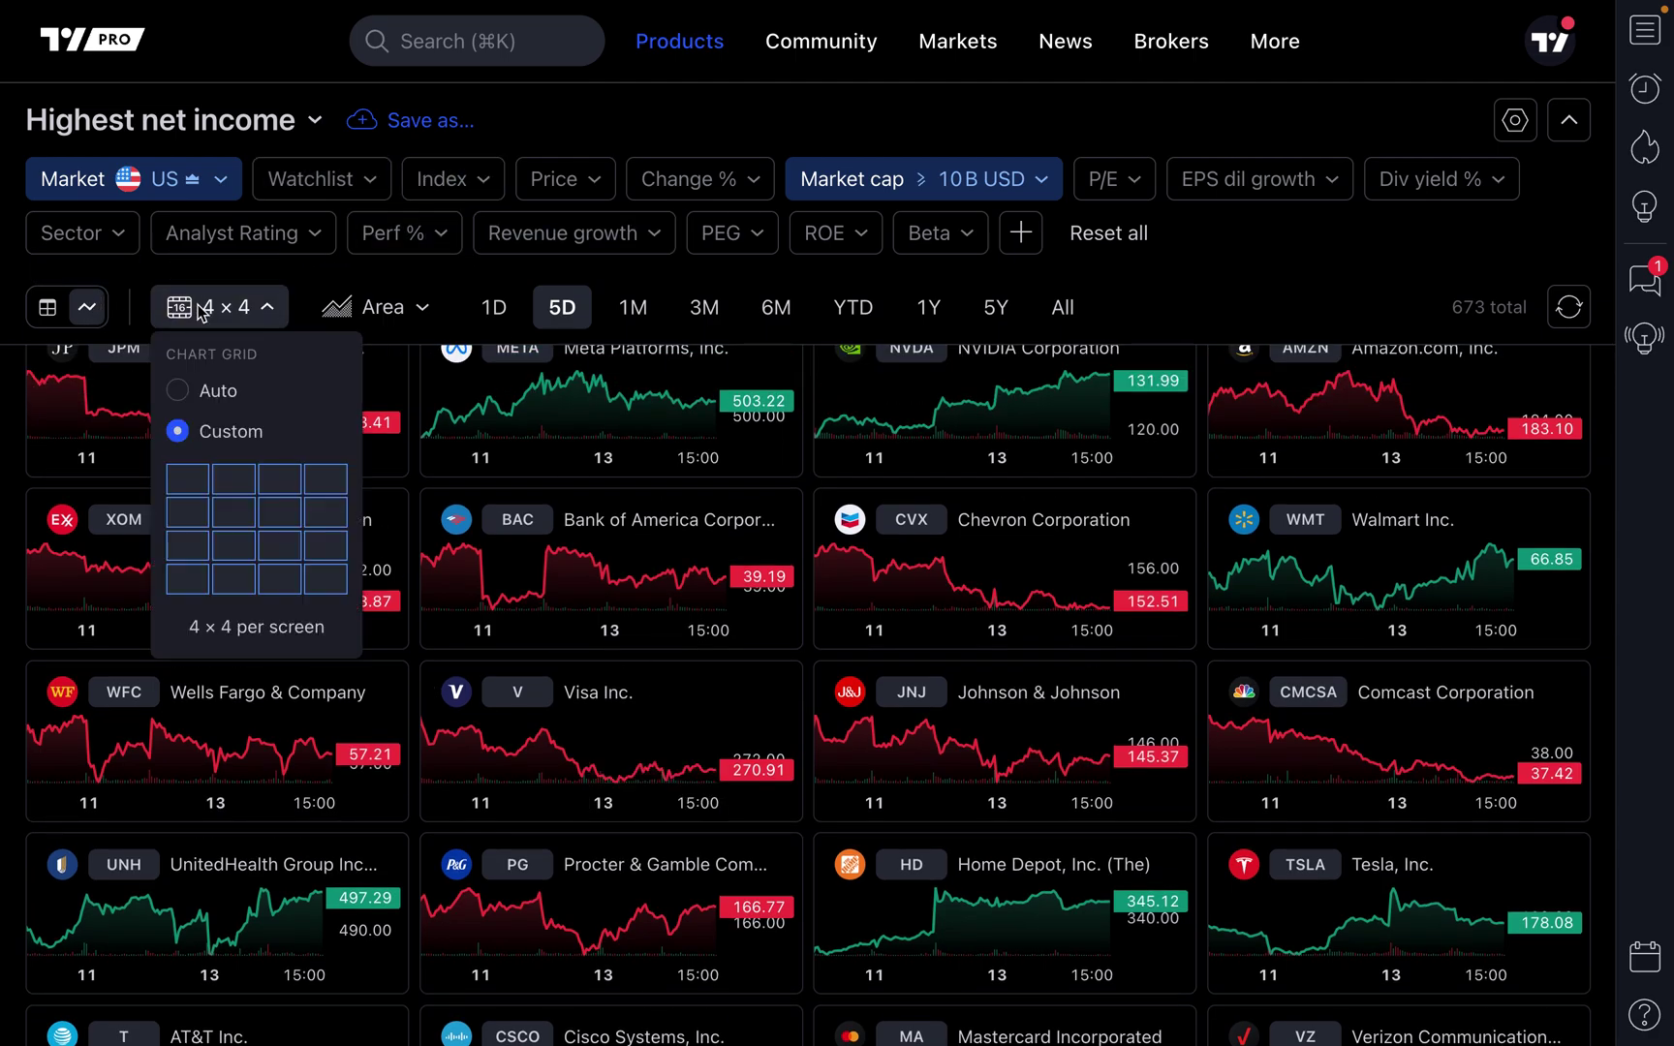
{"action": "left_click", "coordinate": [181, 392]}
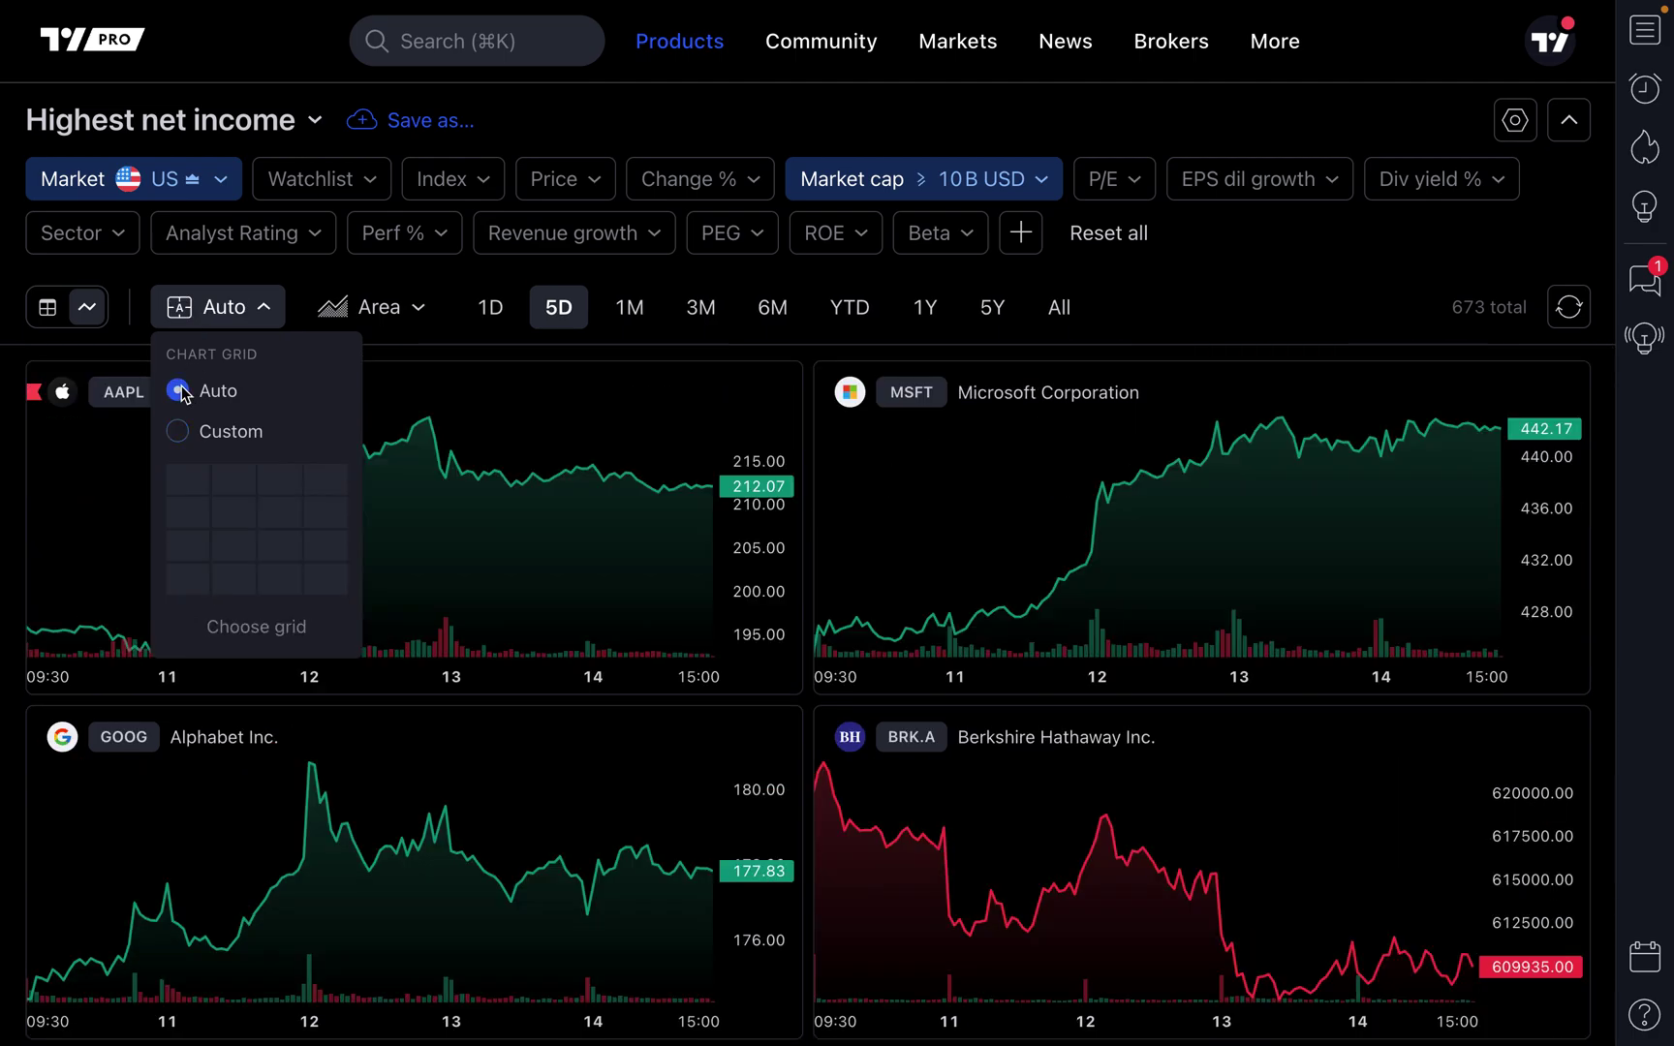
{"action": "left_click", "coordinate": [448, 288]}
{"action": "left_click", "coordinate": [411, 310]}
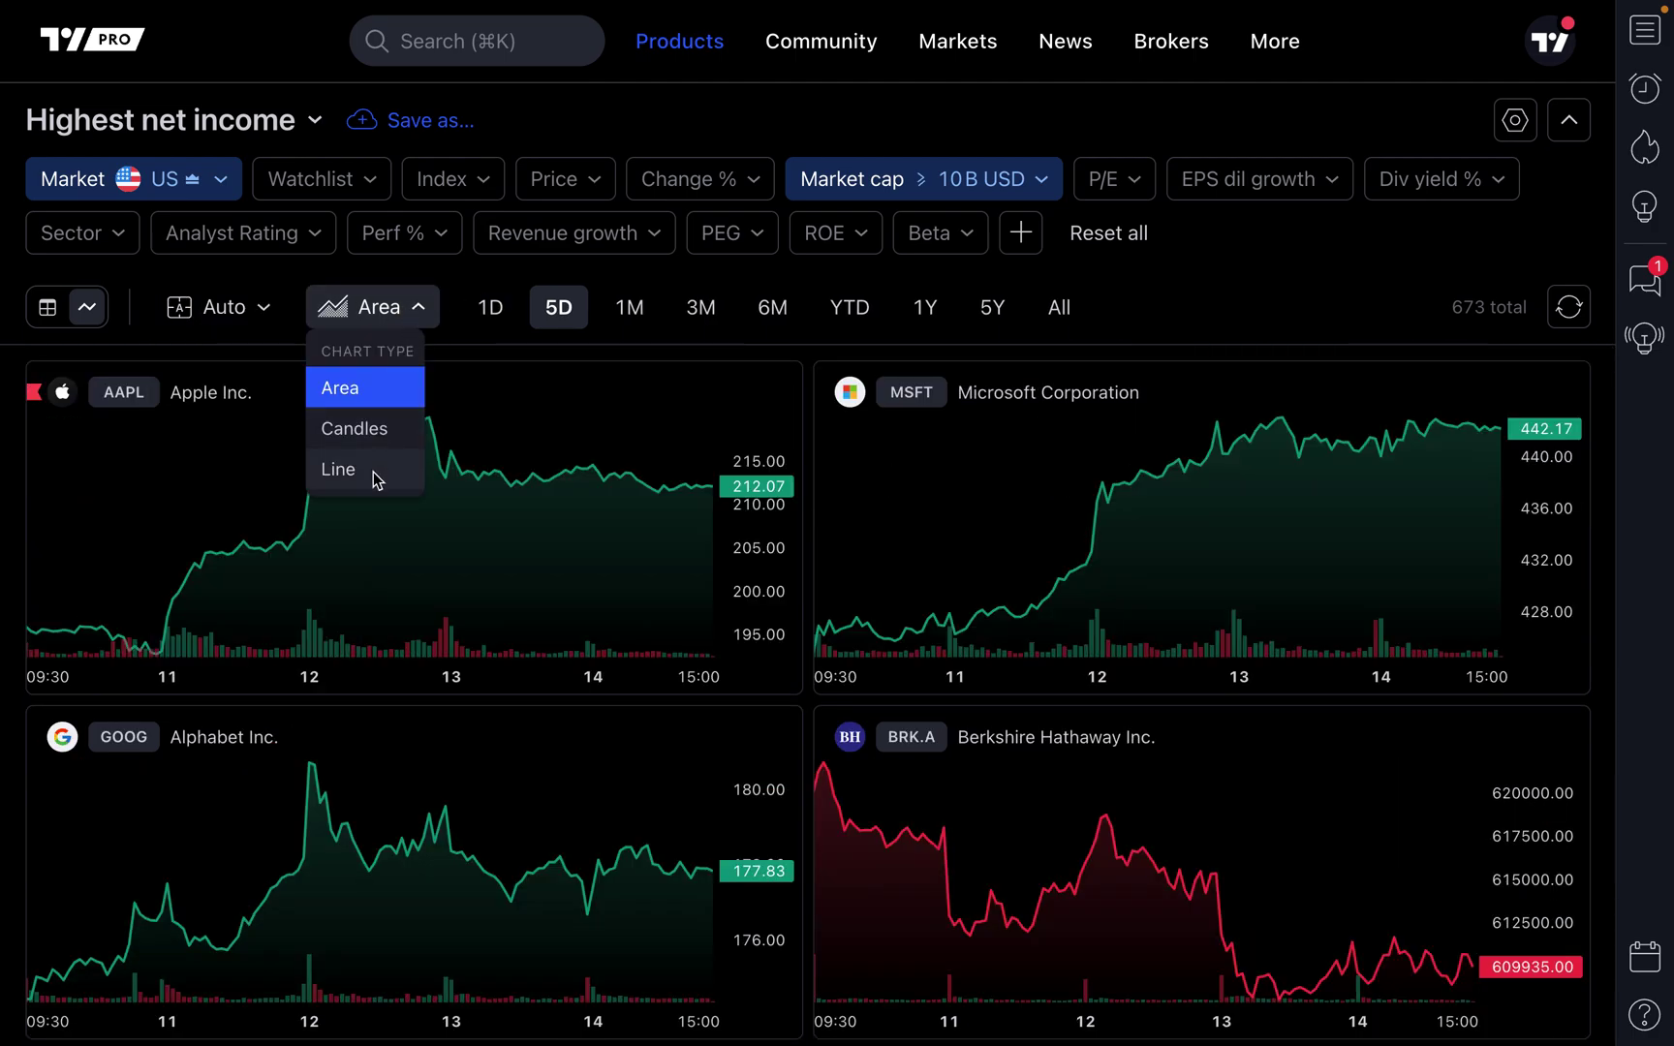
Step: Show all charts as Candles and step the range through 1M and 3M to 6M
{"action": "left_click", "coordinate": [373, 433]}
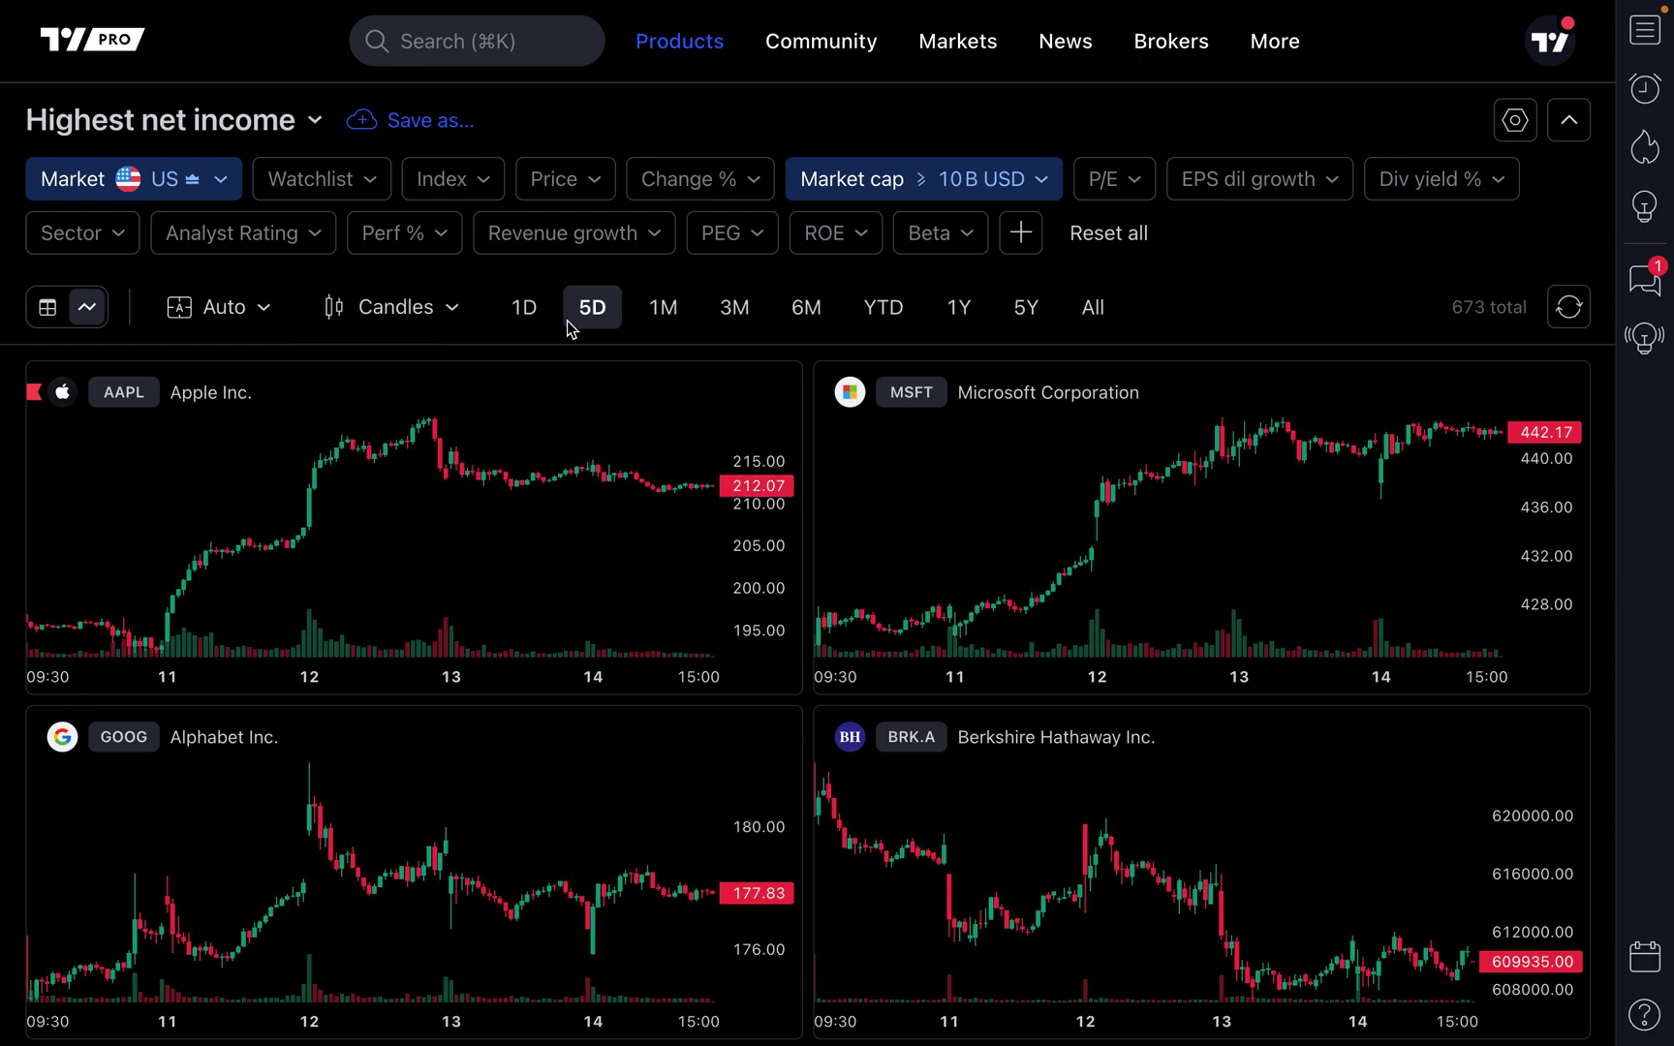
{"action": "left_click", "coordinate": [669, 310]}
{"action": "left_click", "coordinate": [729, 319]}
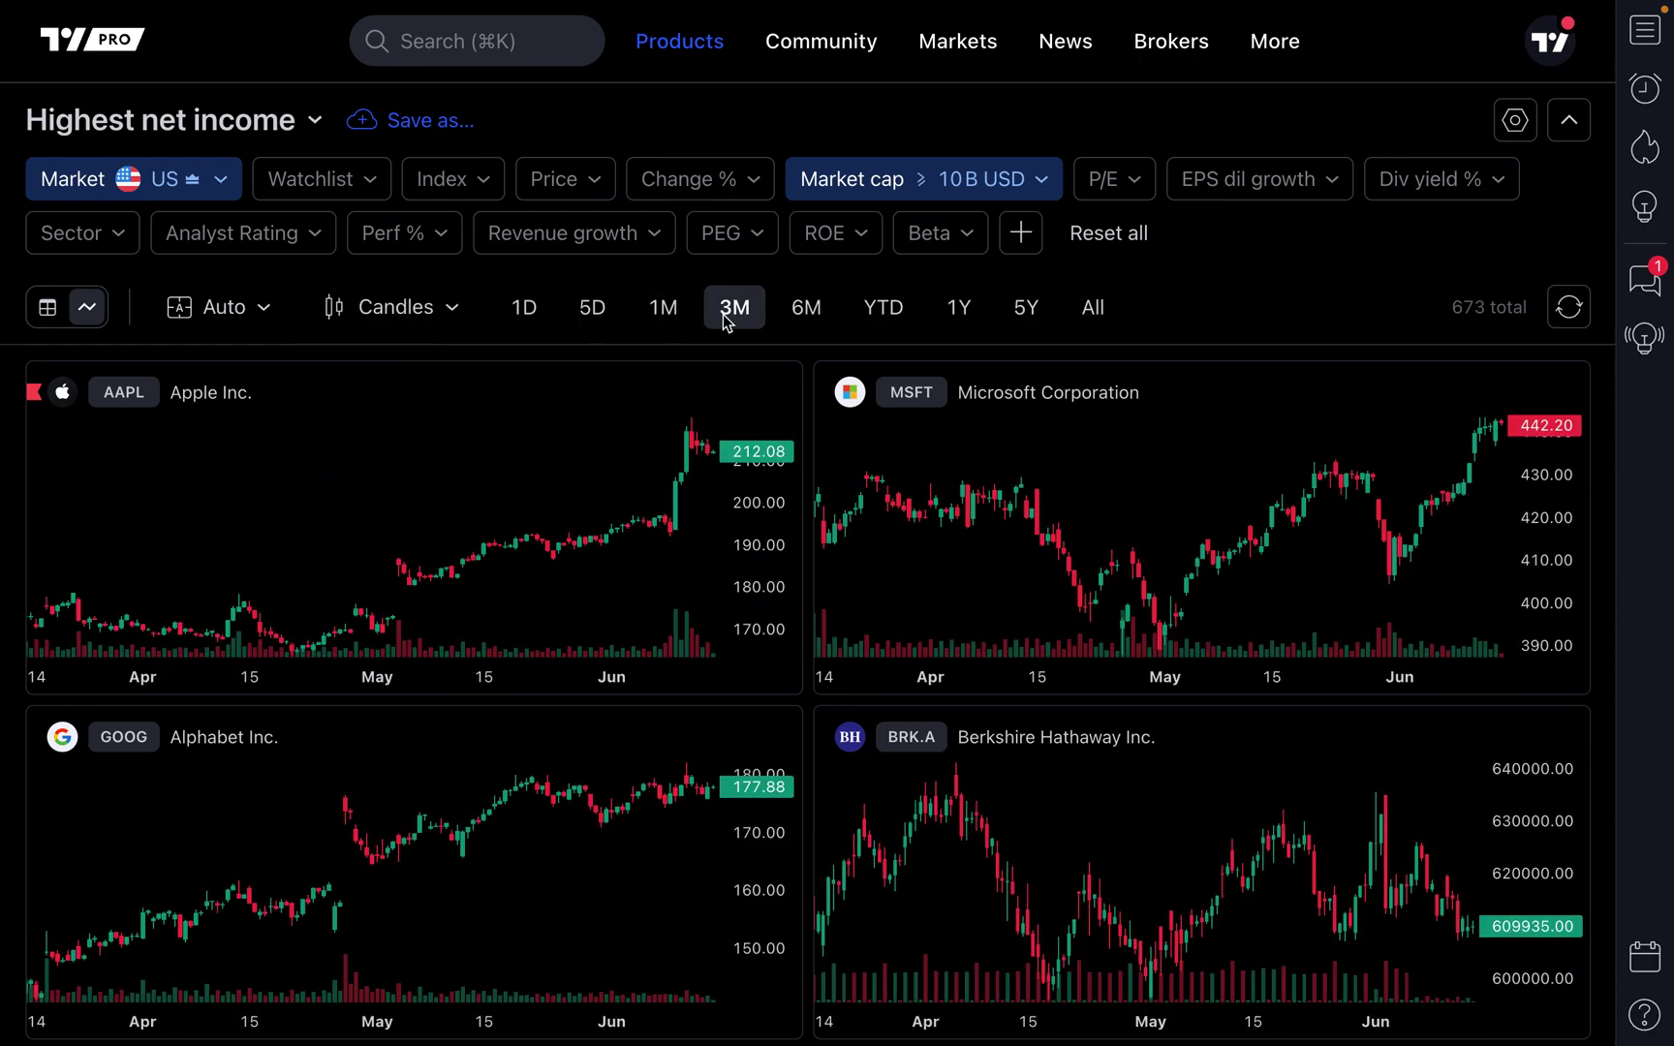
{"action": "left_click", "coordinate": [806, 312]}
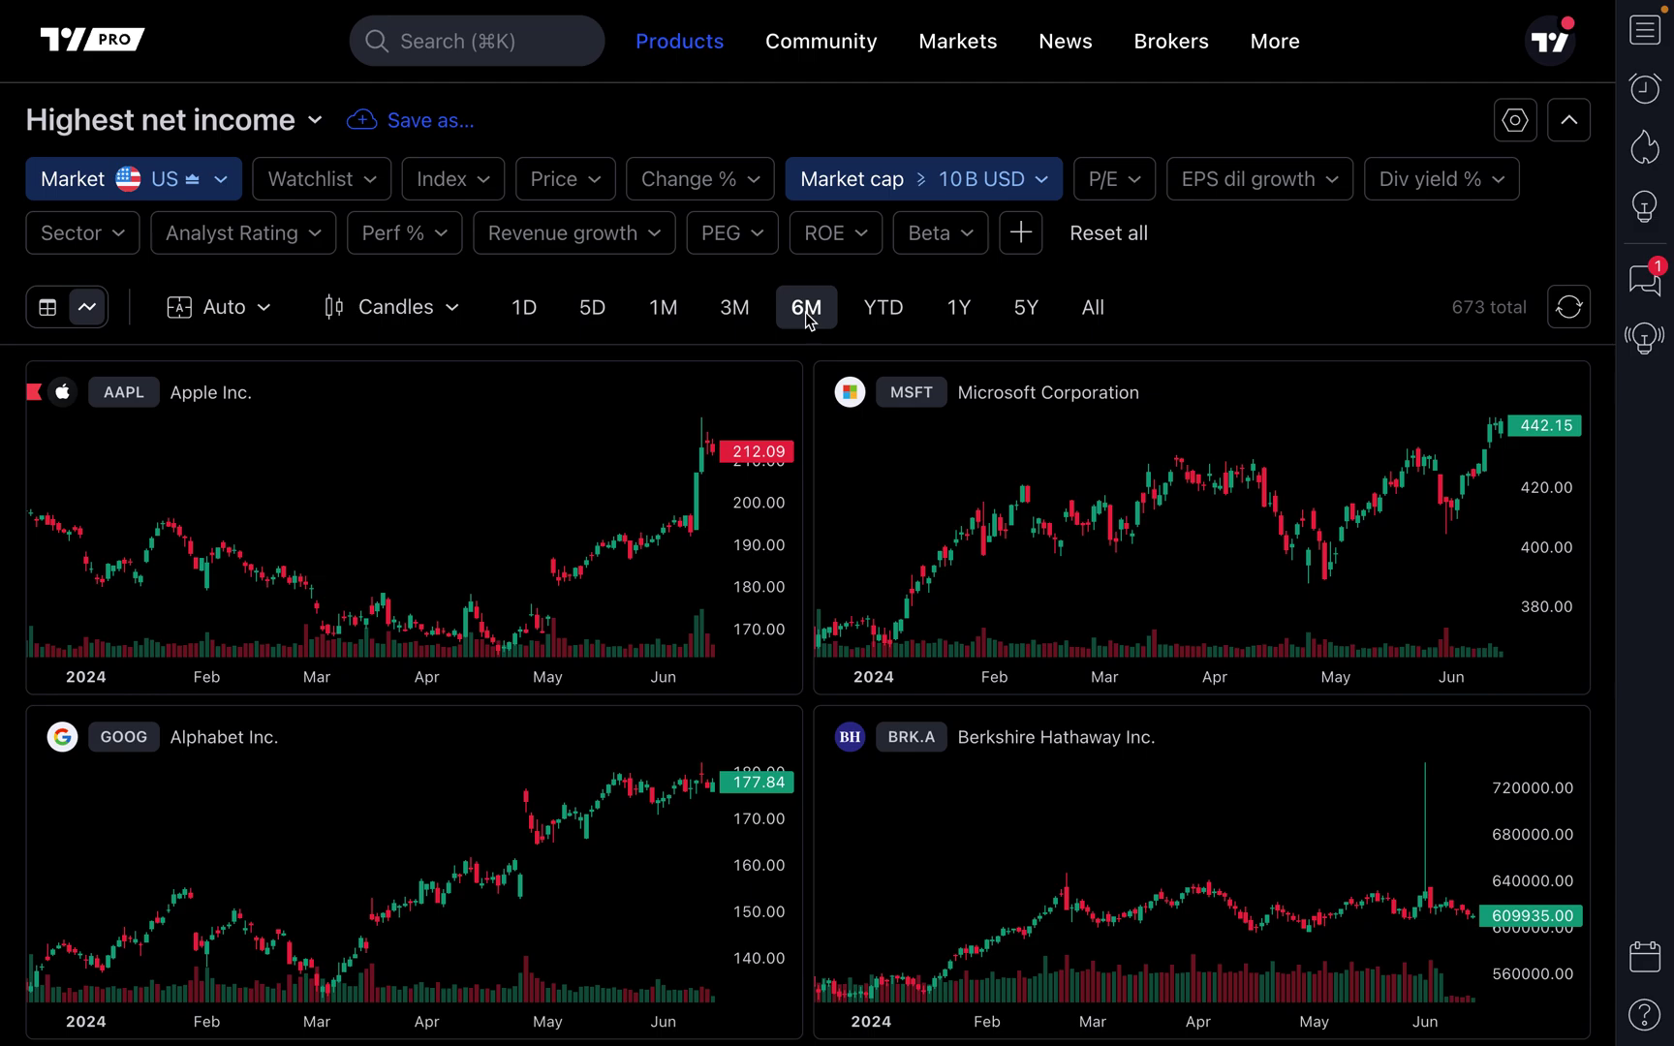